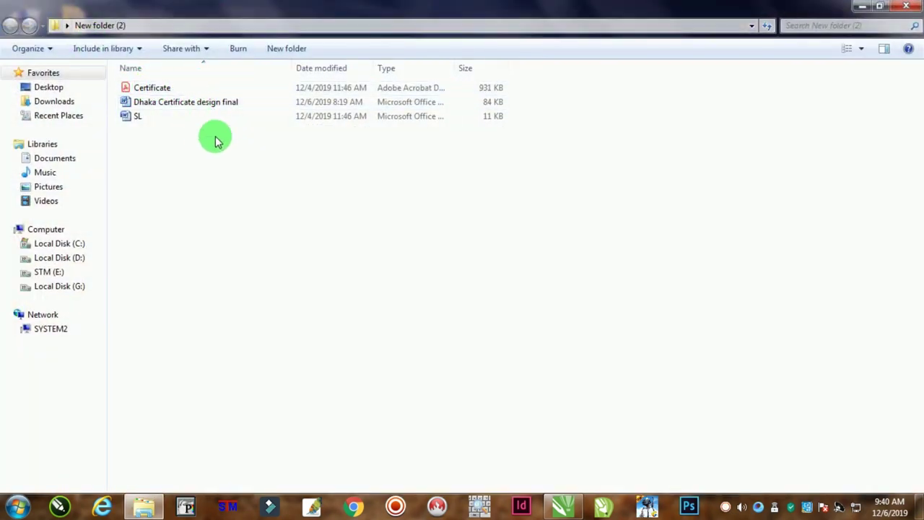
# Step: Open the Certificate PDF from the source folder, review the sample certificate design, and close it
pyautogui.click(144, 91)
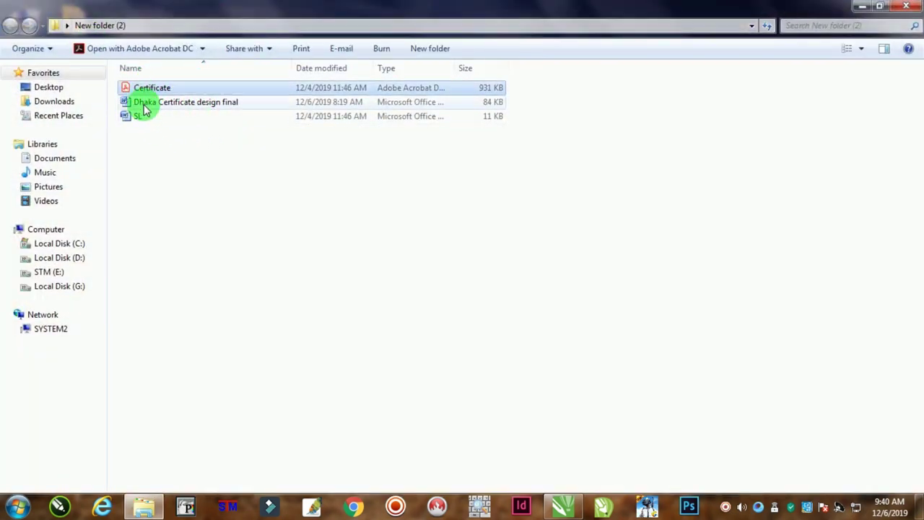
pyautogui.click(144, 103)
pyautogui.click(136, 118)
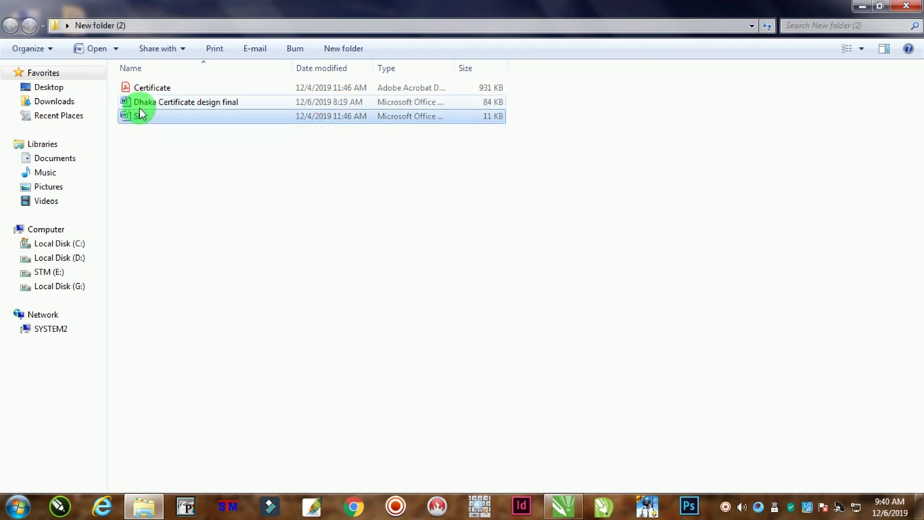
pyautogui.click(144, 101)
pyautogui.click(144, 89)
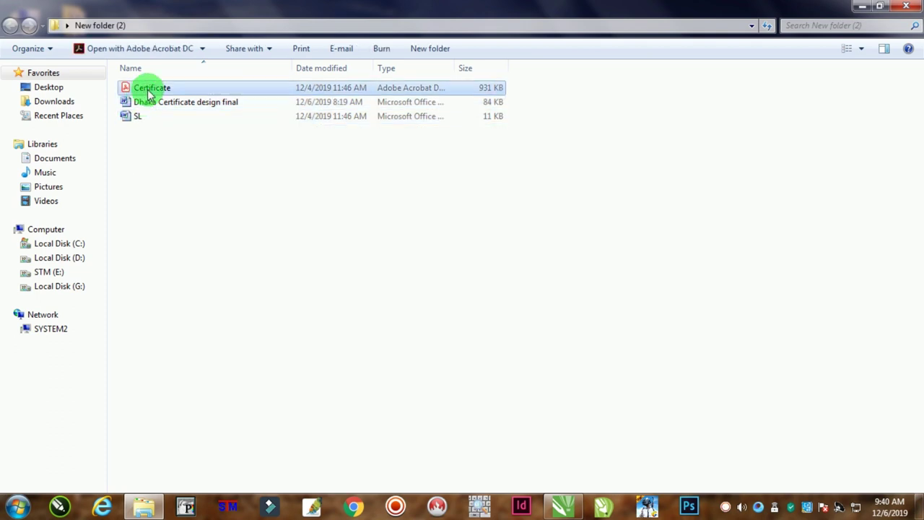
pyautogui.doubleClick(149, 90)
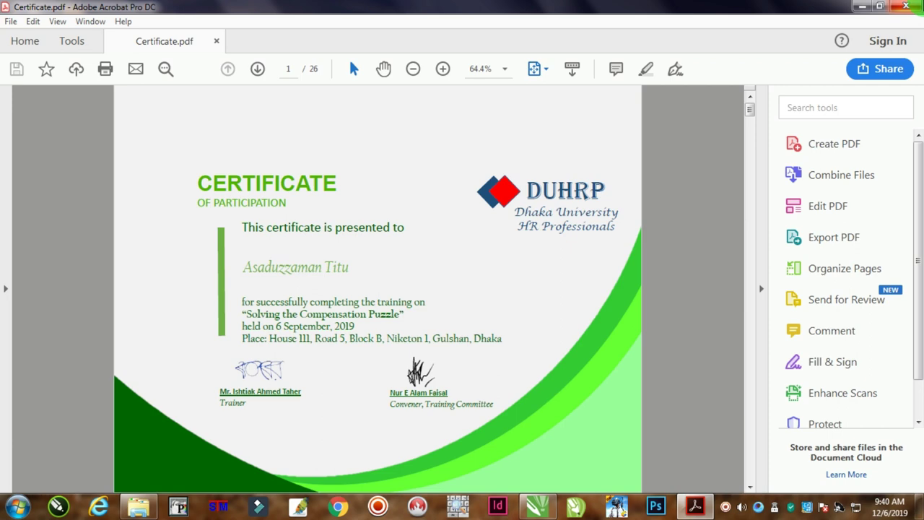
pyautogui.click(906, 7)
# Step: Open the Dhaka Certificate design final document, review its wording, logo and signature blocks, and close it
pyautogui.click(180, 104)
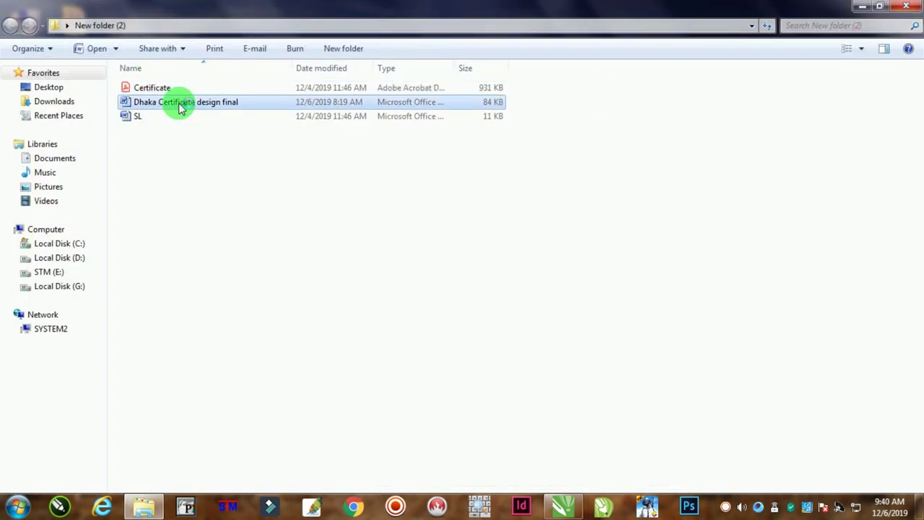
pyautogui.doubleClick(180, 105)
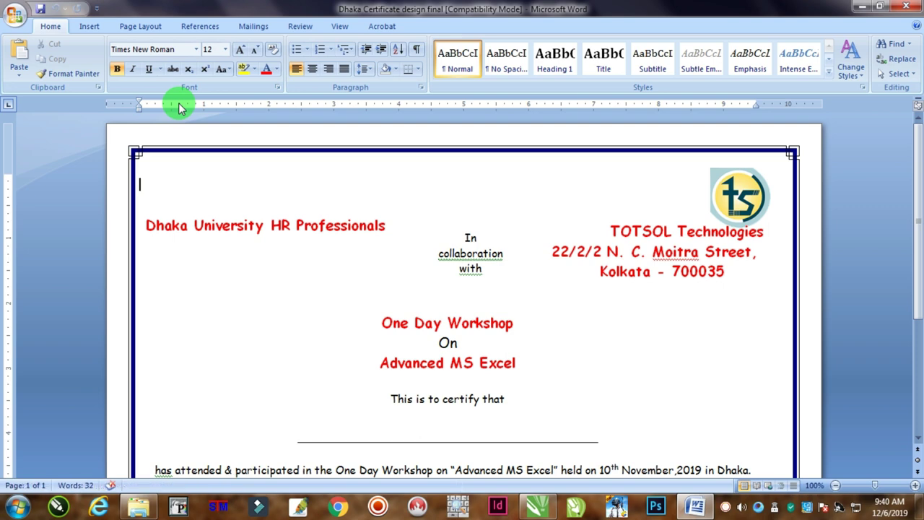
pyautogui.scroll(-8, 501, 237)
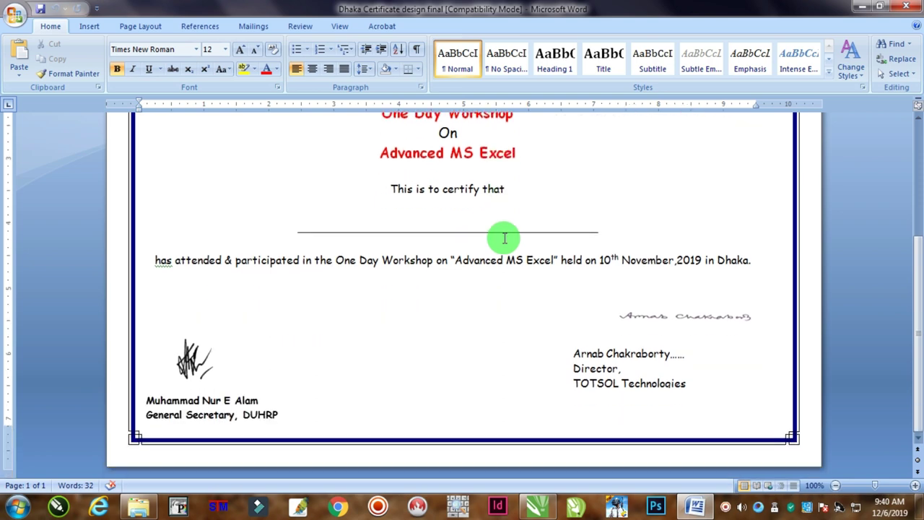
pyautogui.scroll(5, 435, 219)
pyautogui.scroll(-2, 518, 313)
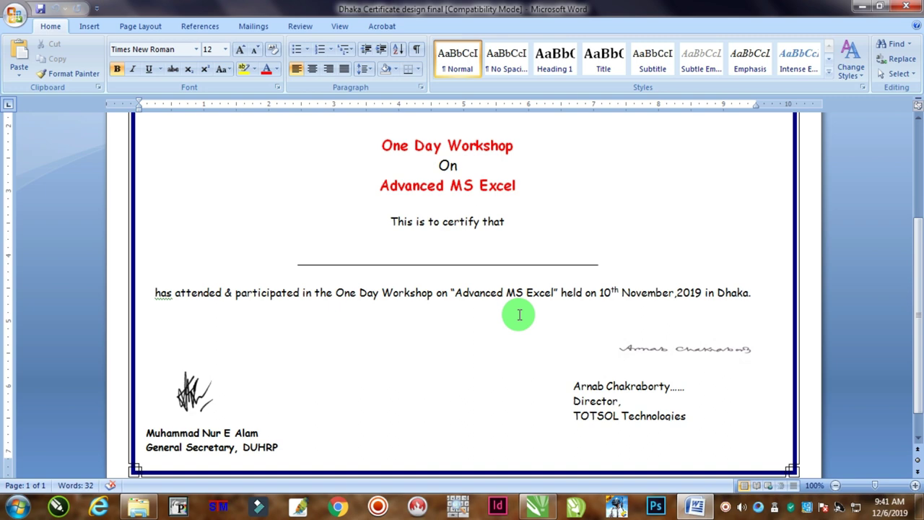
pyautogui.hotkey('alt', 'F4')
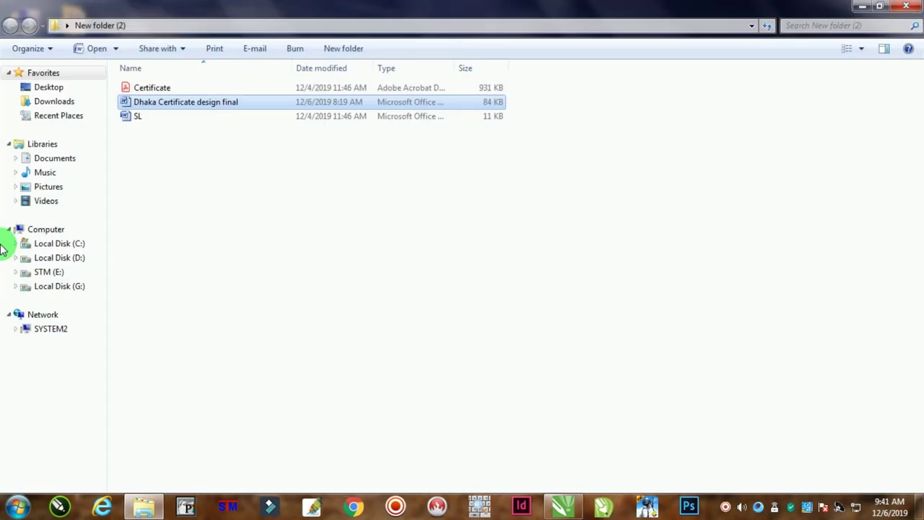
# Step: Open the SL document, review the numbered list of participant names, and close it
pyautogui.click(134, 120)
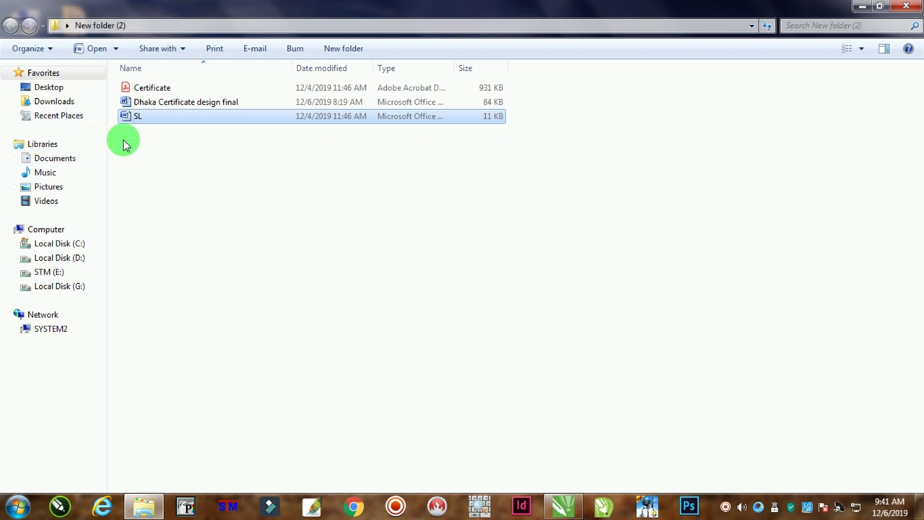
pyautogui.click(216, 179)
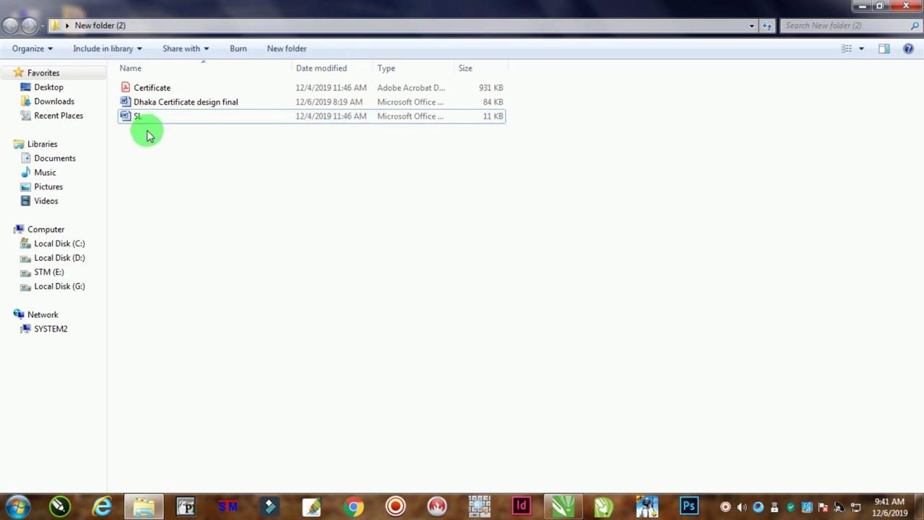
pyautogui.doubleClick(137, 120)
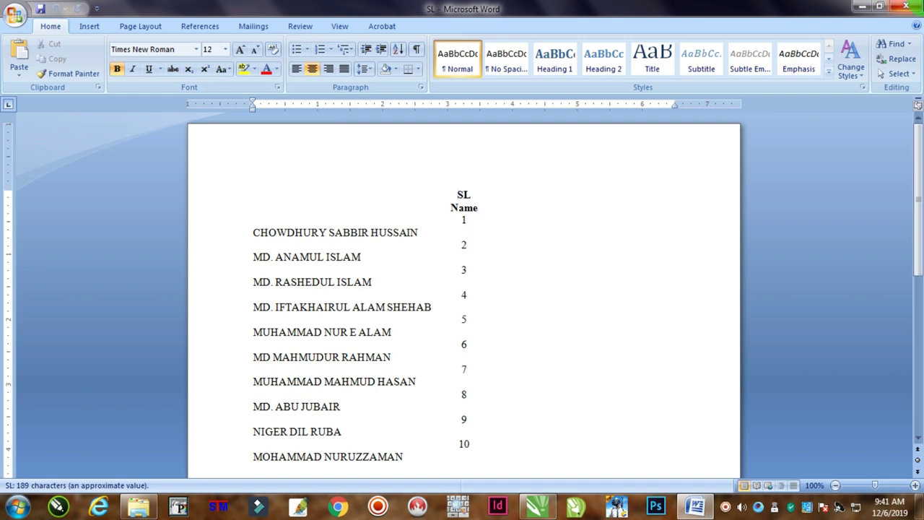
pyautogui.hotkey('alt', 'F4')
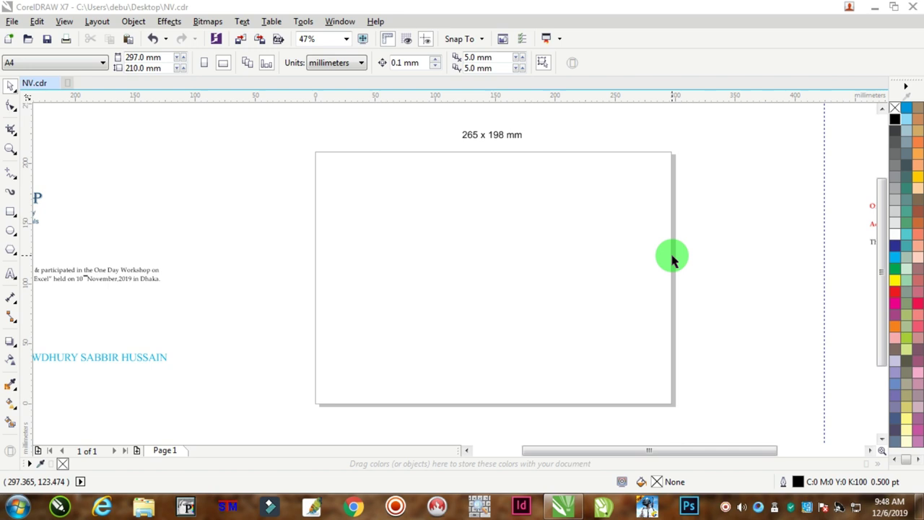
# Step: In the CorelDRAW document NV.cdr, import only page 1 of the Certificate PDF
pyautogui.click(11, 22)
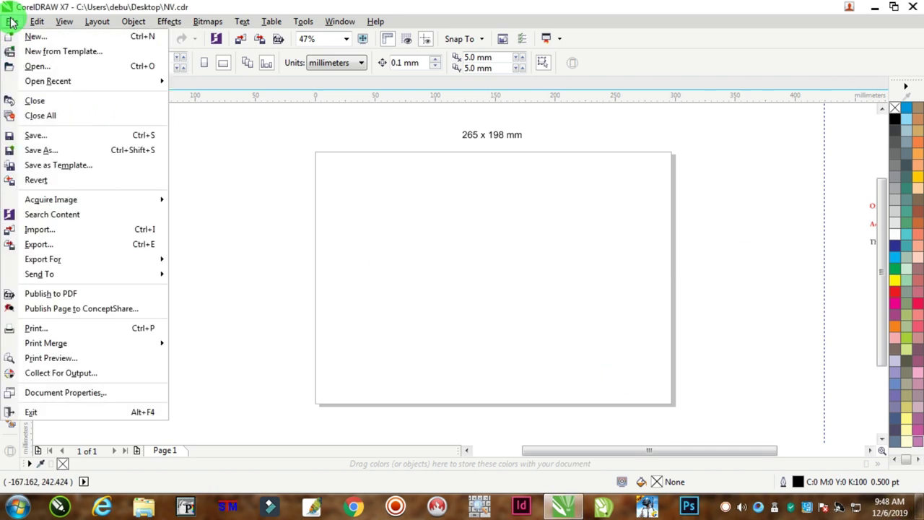
pyautogui.click(39, 229)
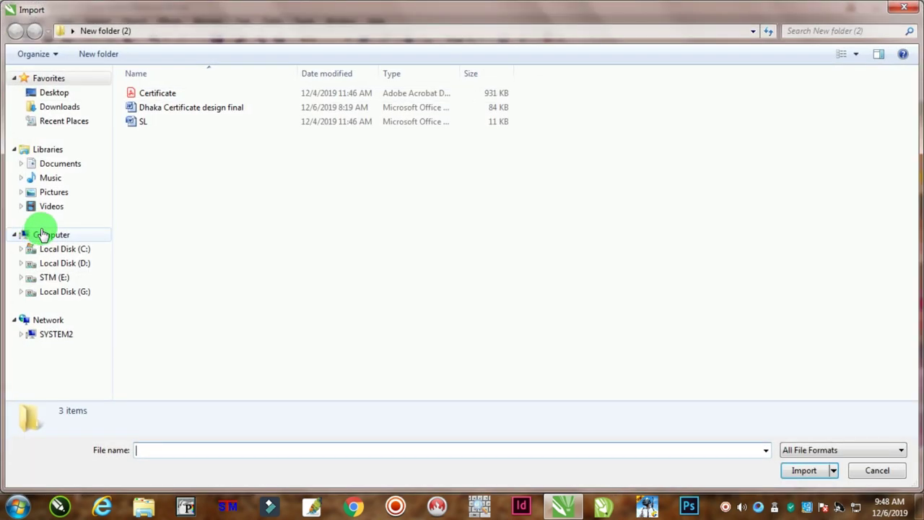
pyautogui.click(153, 93)
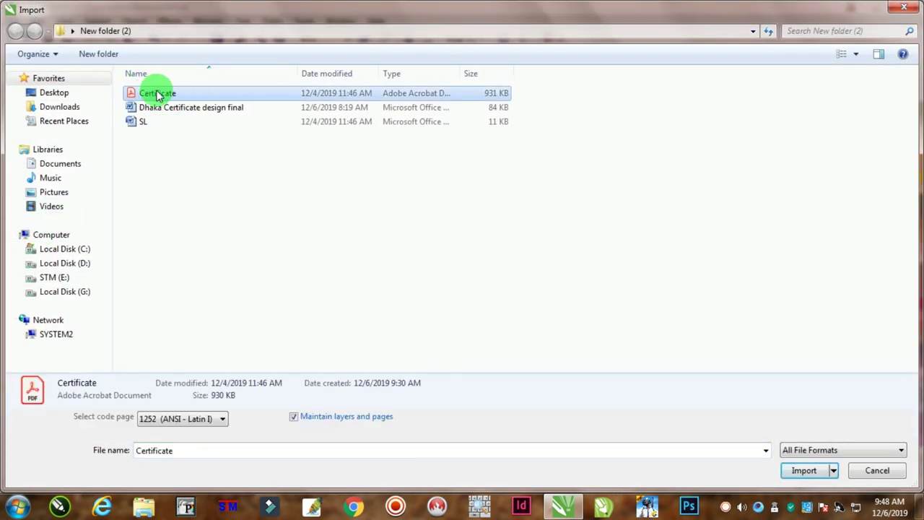
pyautogui.click(801, 473)
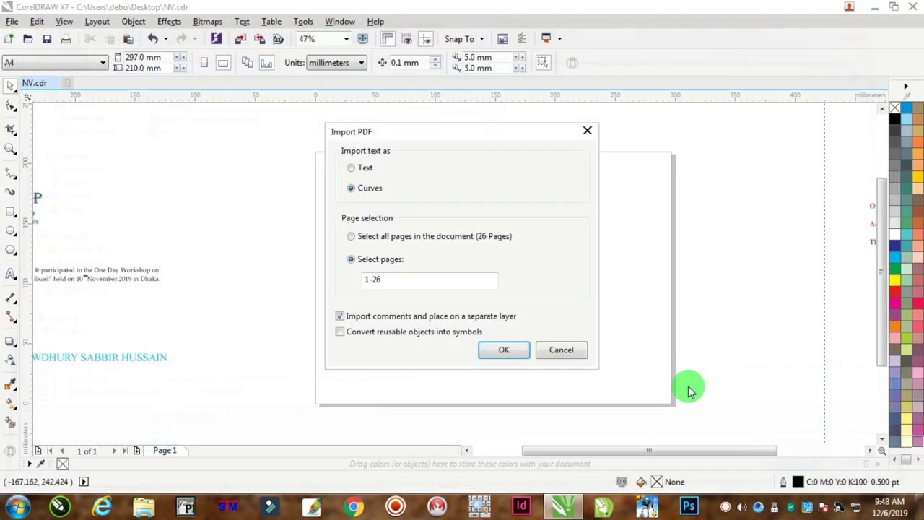
pyautogui.click(407, 258)
pyautogui.write('1')
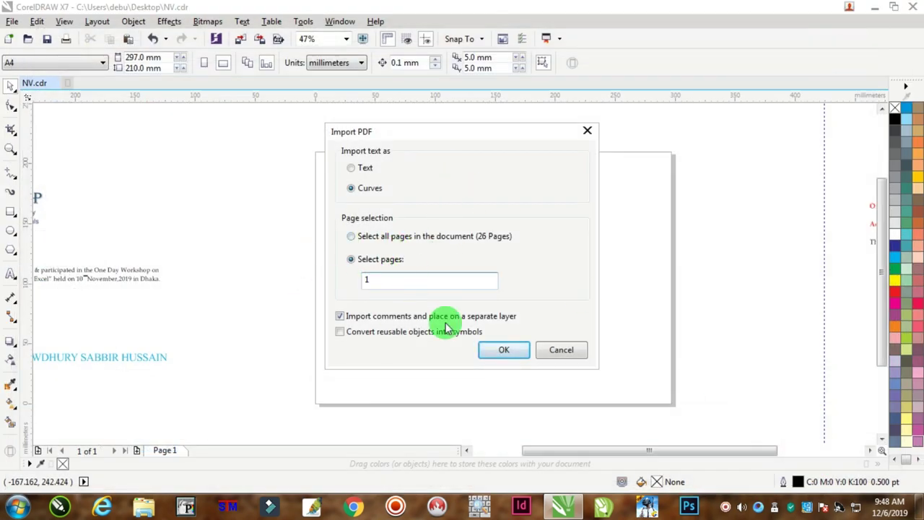
pyautogui.click(503, 350)
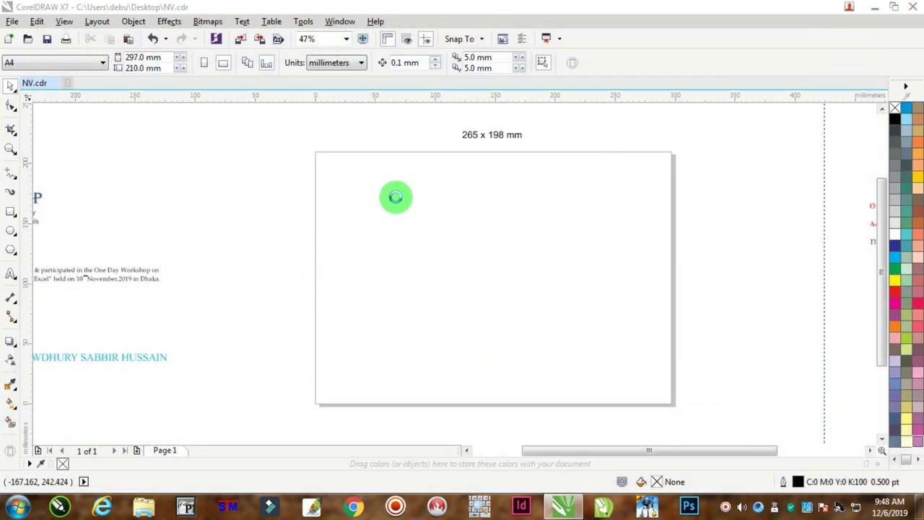
# Step: Accept the suggested permanent substitutes for the missing fonts and place the imported certificate on the page
pyautogui.click(354, 167)
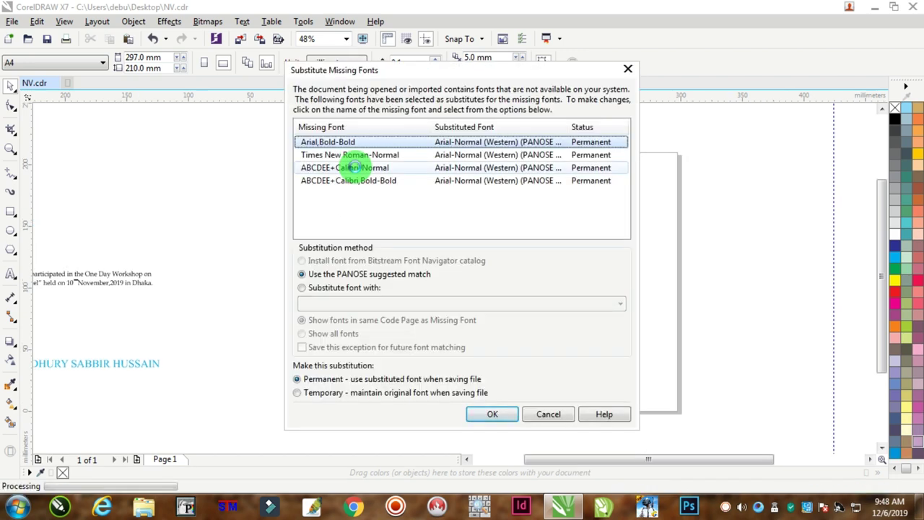
pyautogui.click(491, 414)
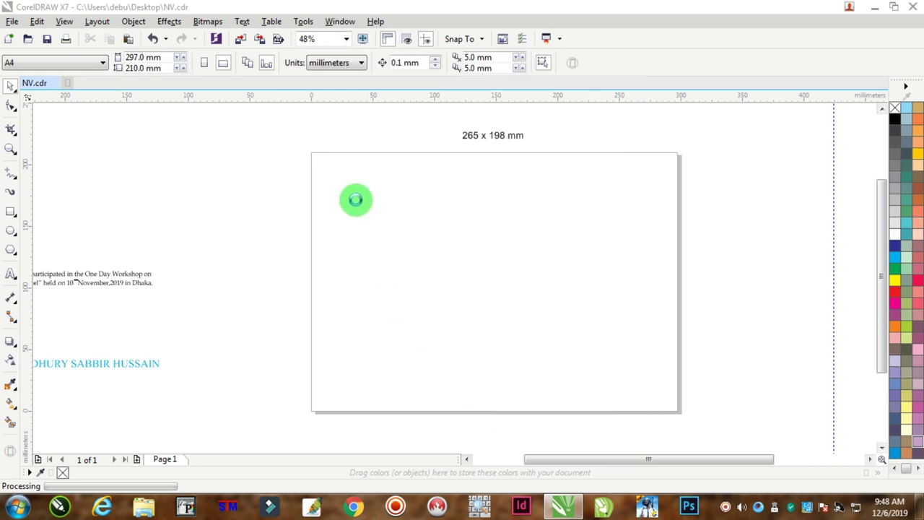
pyautogui.click(330, 174)
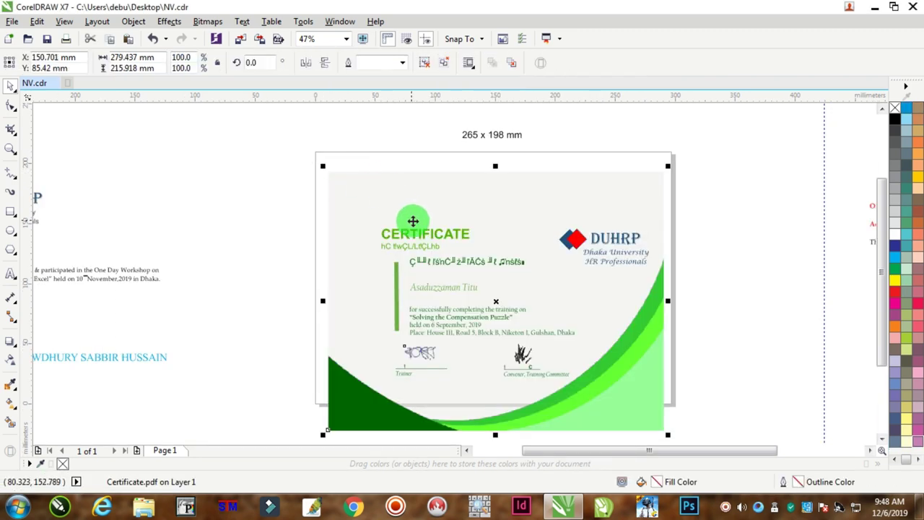
# Step: Resize the imported certificate to 265 x 198 mm and centre it on the A4 page
pyautogui.moveTo(423, 216)
pyautogui.mouseDown()
pyautogui.moveTo(484, 229)
pyautogui.moveTo(454, 249)
pyautogui.moveTo(433, 243)
pyautogui.moveTo(430, 228)
pyautogui.mouseUp()
pyautogui.scroll(3, 493, 126)
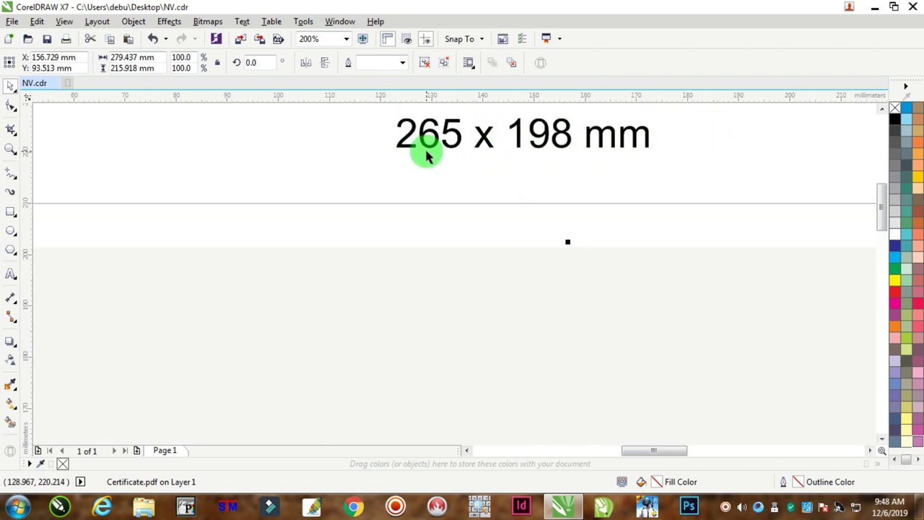
pyautogui.scroll(-3, 540, 227)
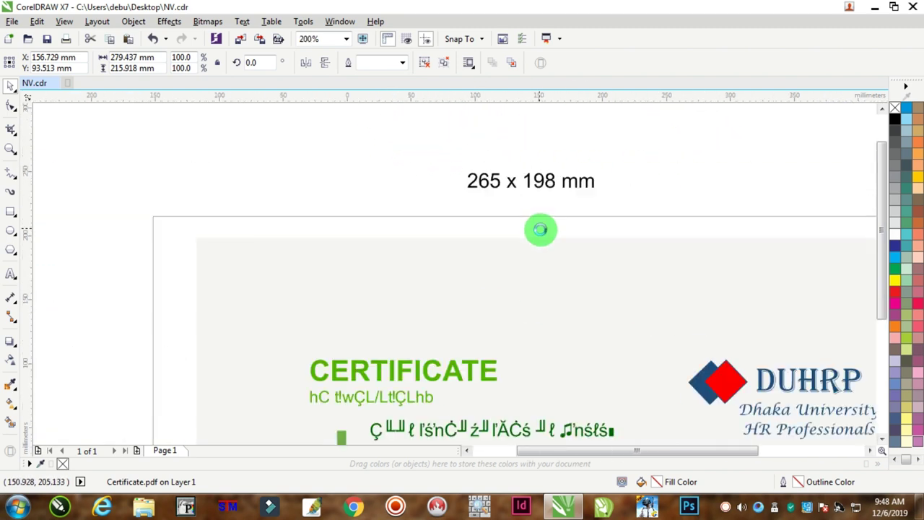
pyautogui.click(155, 58)
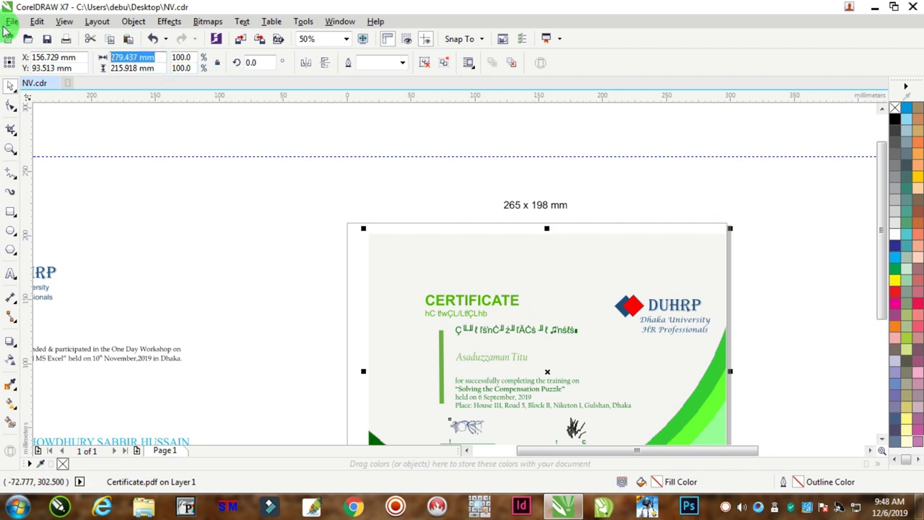
pyautogui.write('265')
pyautogui.press('Tab')
pyautogui.write('1')
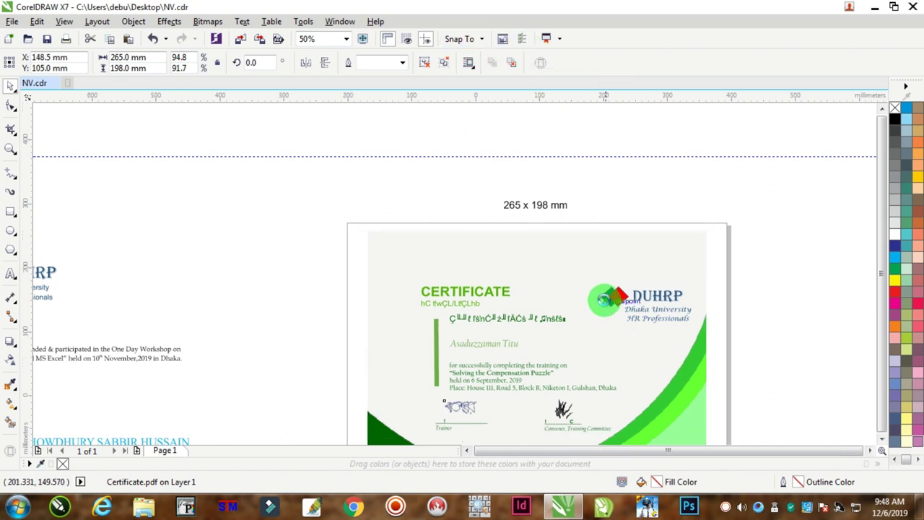
# Step: Examine the resized certificate's text, signatures, curved green shapes and margins within the page
pyautogui.scroll(-1, 601, 310)
pyautogui.scroll(1, 573, 300)
pyautogui.scroll(1, 481, 270)
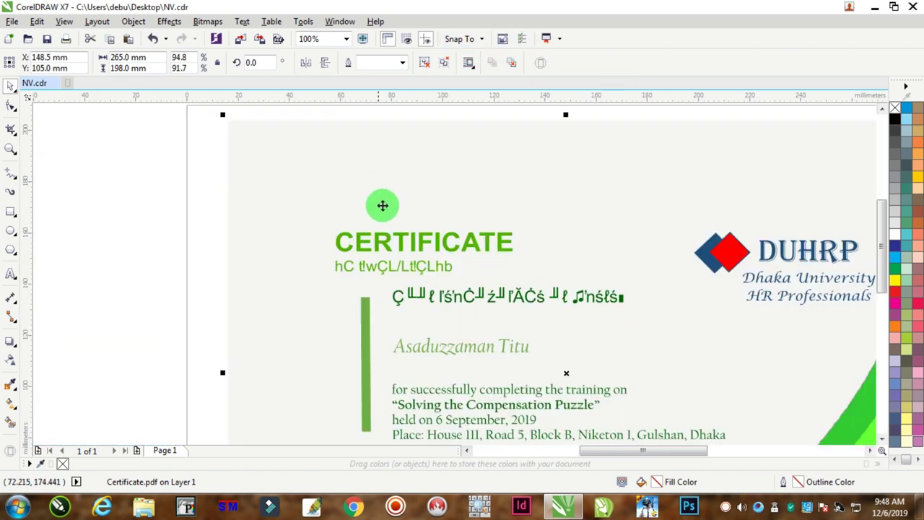
pyautogui.scroll(-1, 518, 285)
pyautogui.scroll(-3, 517, 285)
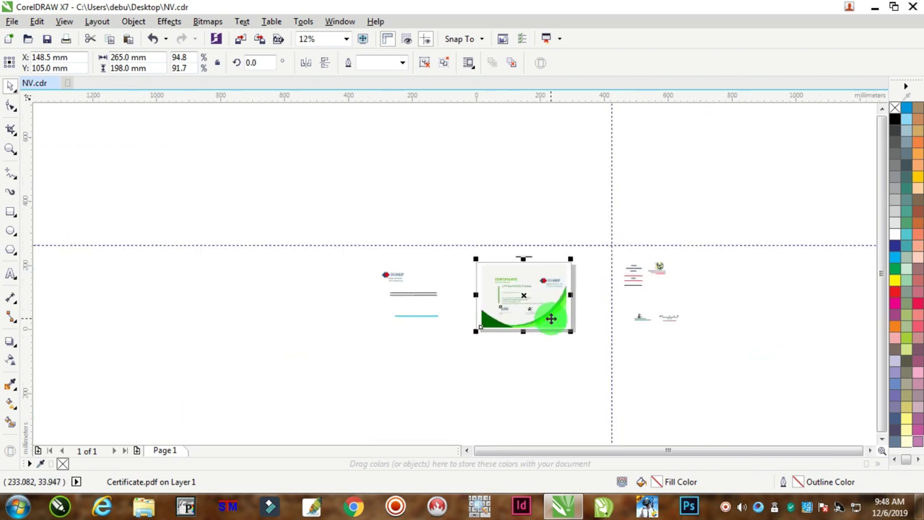
pyautogui.scroll(3, 522, 324)
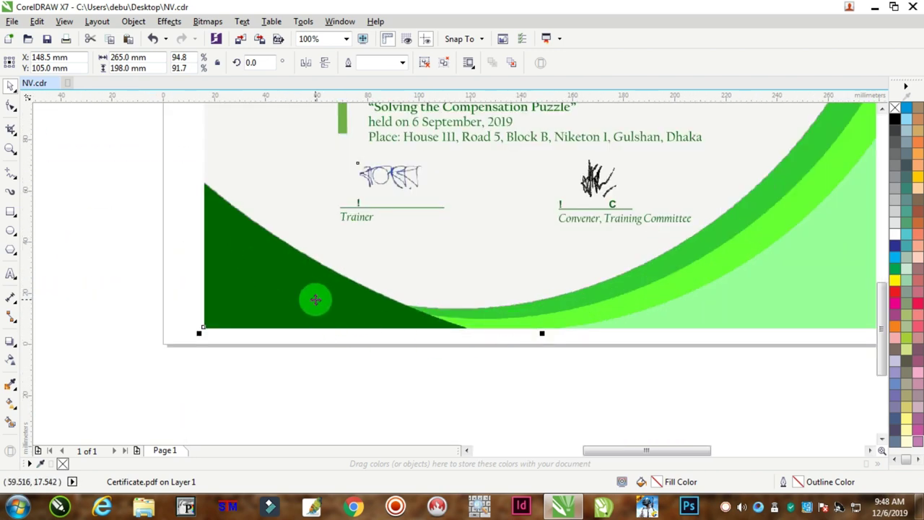
pyautogui.scroll(-2, 619, 223)
pyautogui.scroll(2, 635, 180)
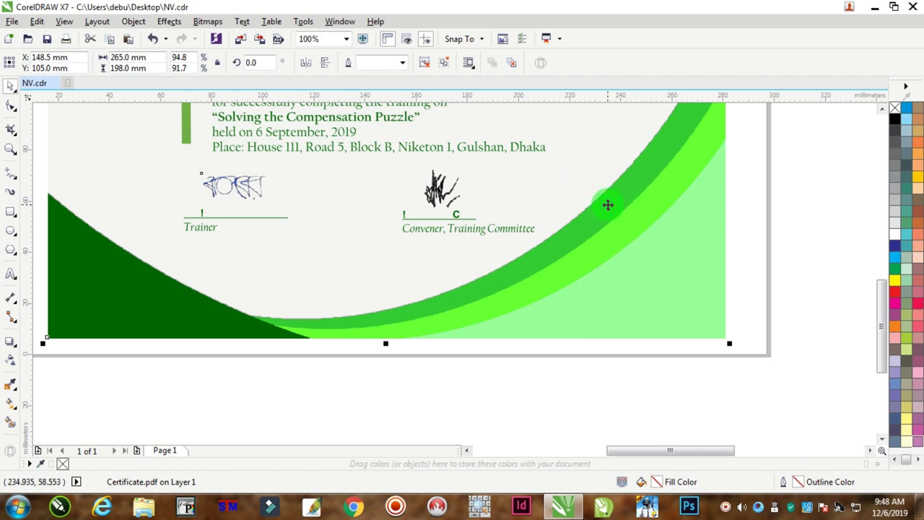
pyautogui.scroll(-2, 696, 276)
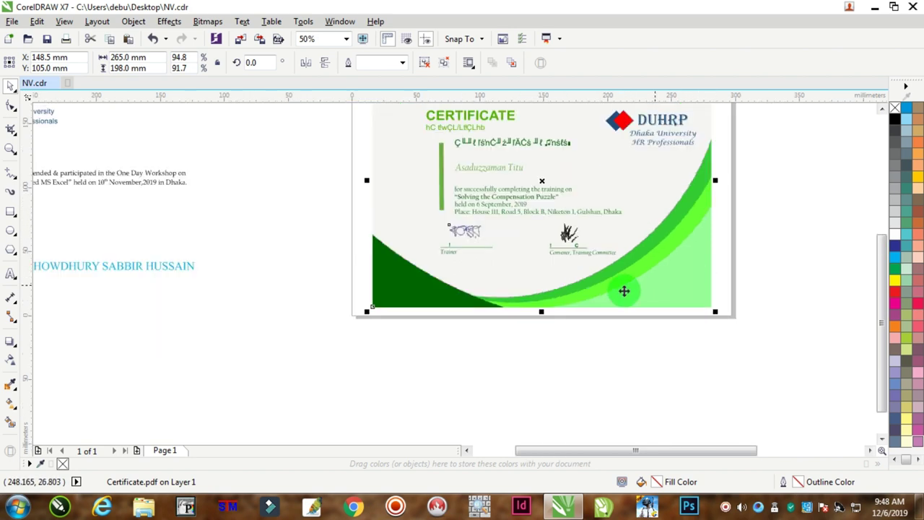
pyautogui.scroll(2, 415, 271)
pyautogui.scroll(-3, 390, 260)
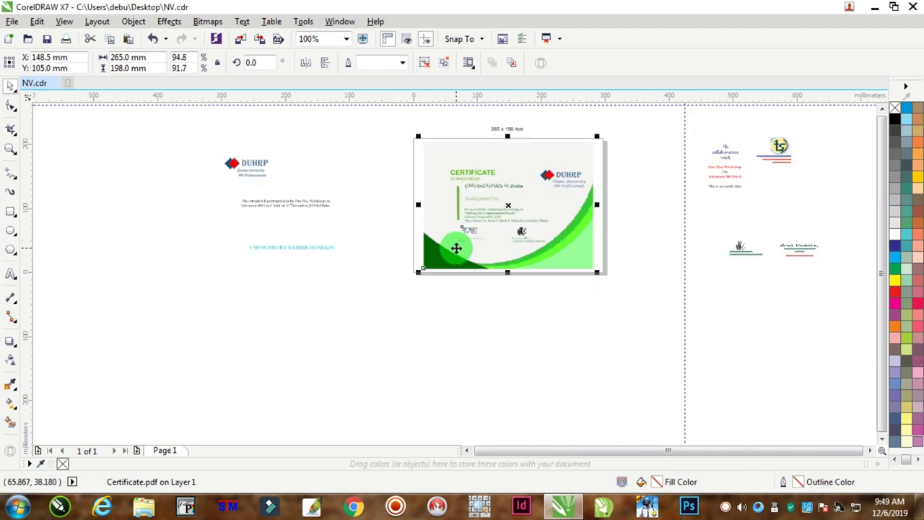
pyautogui.scroll(2, 491, 229)
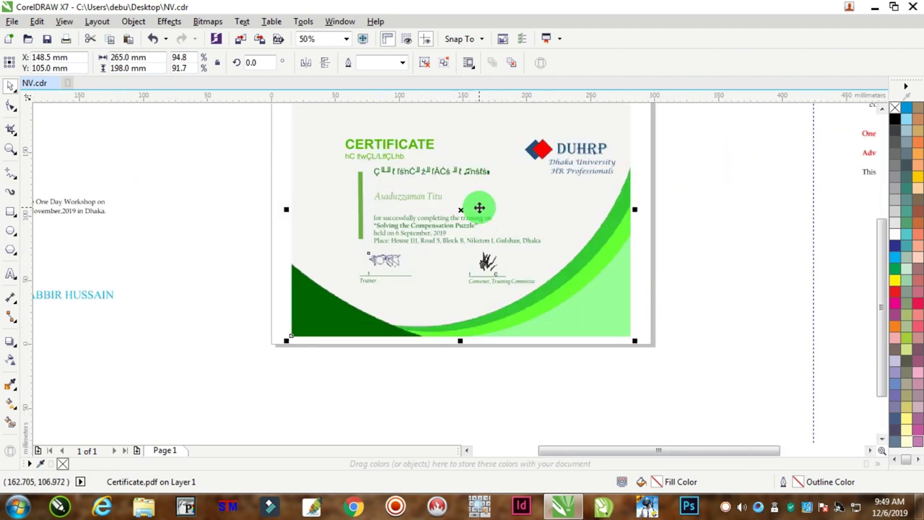
# Step: Ungroup the imported certificate and delete its heading, participant name, training details and vertical green bar
pyautogui.hotkey('ctrl', 'u')
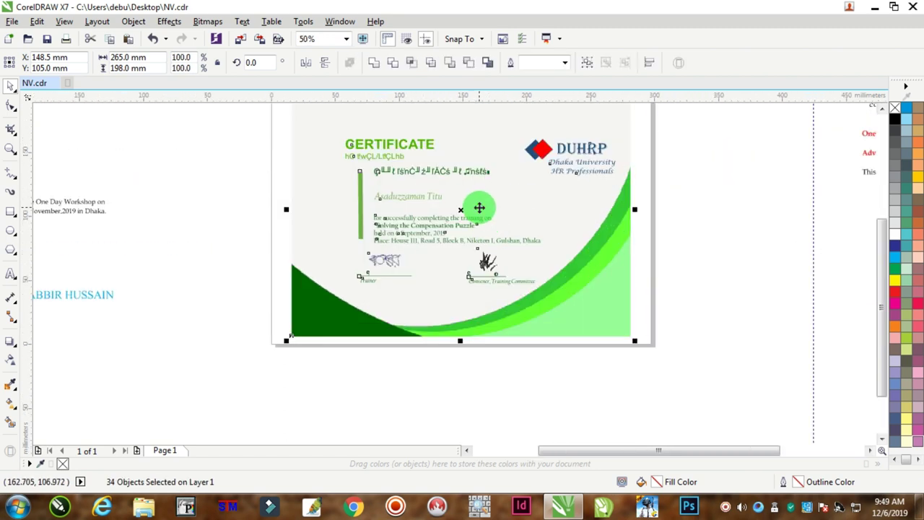
pyautogui.moveTo(253, 118); pyautogui.dragTo(549, 255)
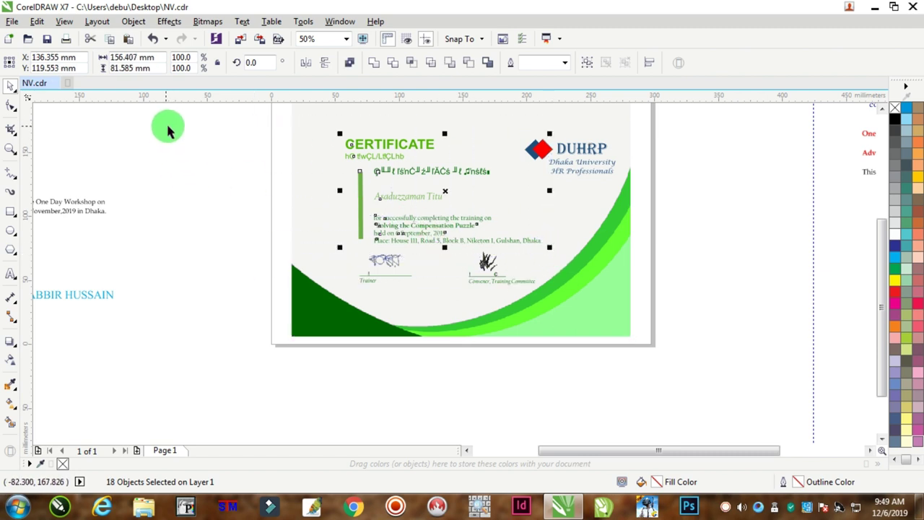
pyautogui.moveTo(237, 110); pyautogui.dragTo(486, 192)
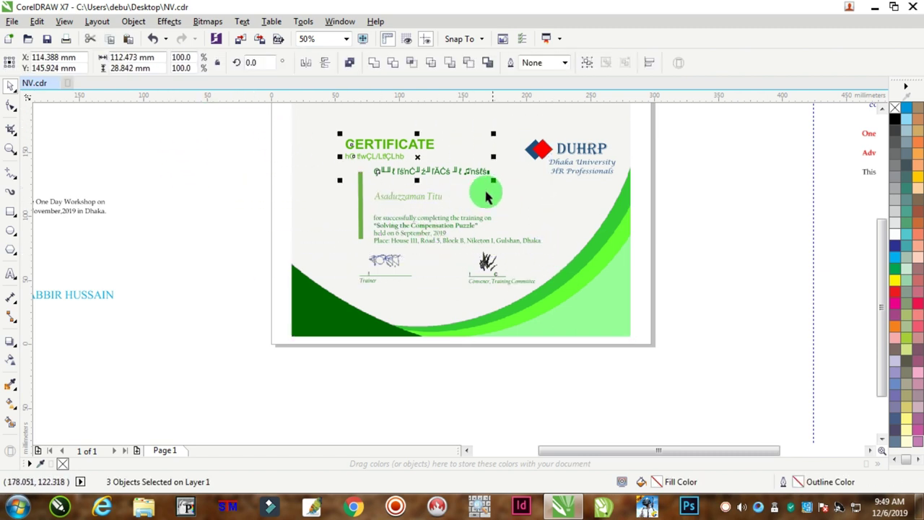
pyautogui.press('Delete')
pyautogui.moveTo(251, 147); pyautogui.dragTo(480, 234)
pyautogui.press('Delete')
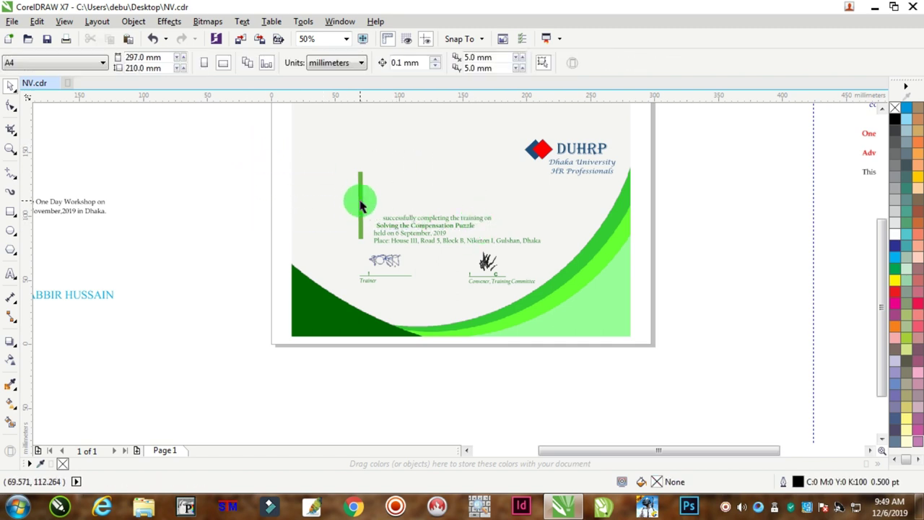
pyautogui.moveTo(252, 180); pyautogui.dragTo(565, 247)
pyautogui.press('Delete')
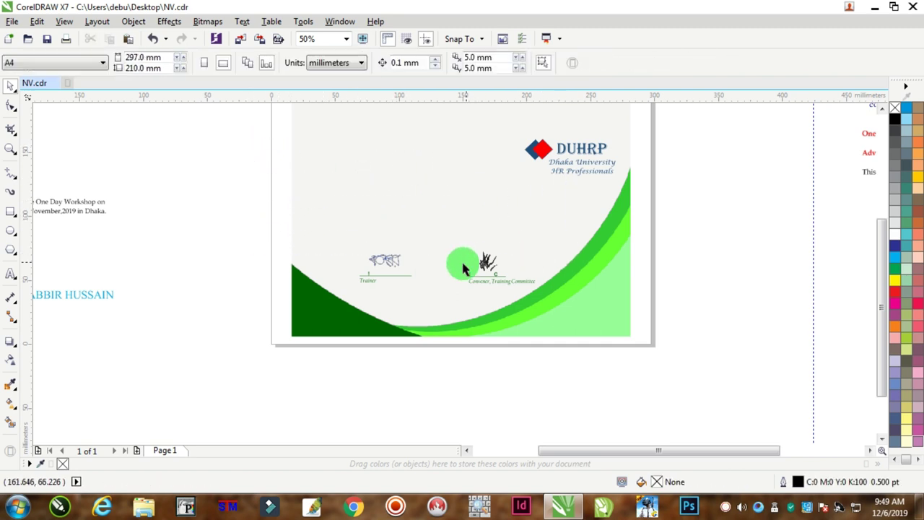
# Step: Delete the Trainer and Convener signature blocks, including their lines and captions, from the certificate
pyautogui.moveTo(241, 192); pyautogui.dragTo(425, 275)
pyautogui.press('Delete')
pyautogui.scroll(1, 491, 273)
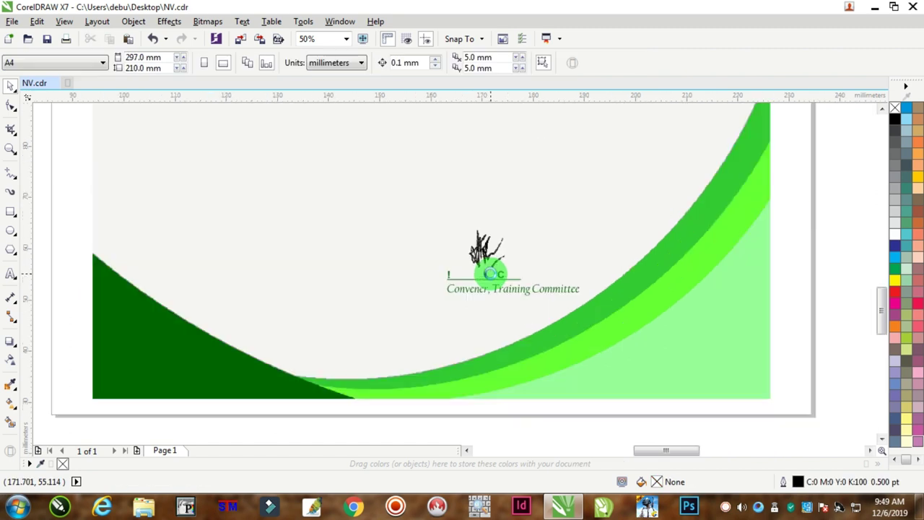
pyautogui.scroll(1, 491, 273)
pyautogui.scroll(-2, 477, 289)
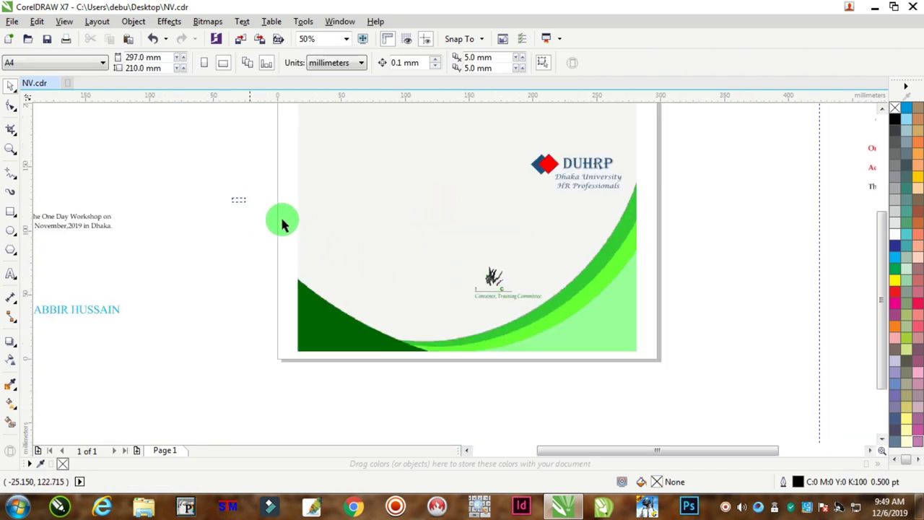
pyautogui.moveTo(281, 224); pyautogui.dragTo(571, 309)
pyautogui.moveTo(493, 278); pyautogui.dragTo(735, 292)
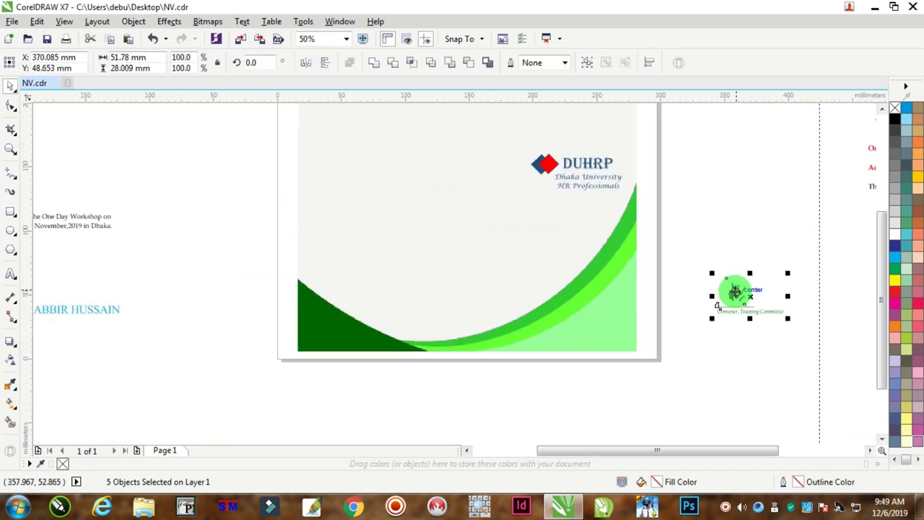
pyautogui.scroll(-1, 735, 293)
pyautogui.scroll(1, 767, 299)
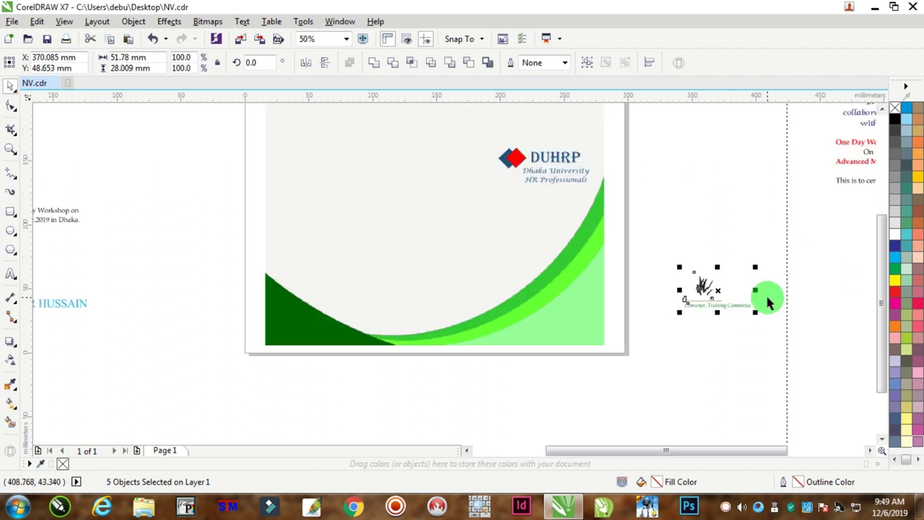
pyautogui.press('Delete')
pyautogui.scroll(-1, 643, 277)
pyautogui.scroll(1, 574, 283)
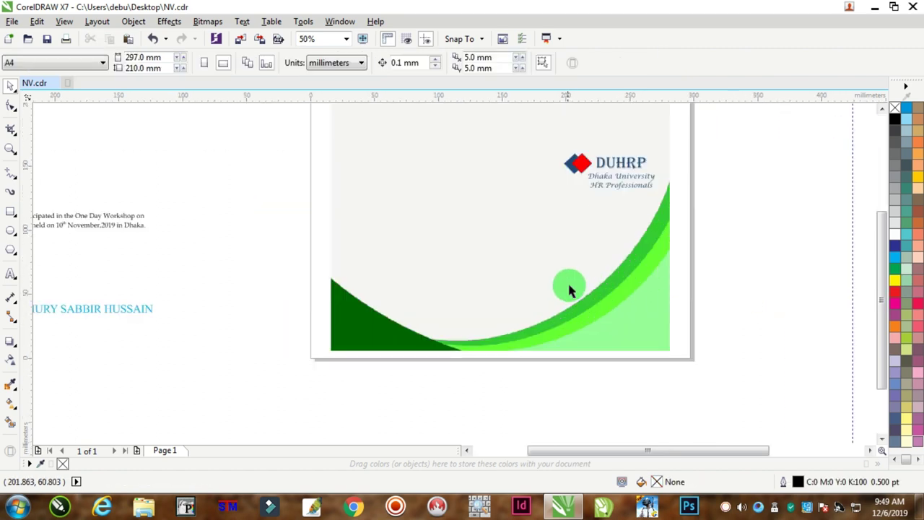
# Step: Draw a closed three-node outline about 103 x 57 mm over the dark green corner shape, using straight Freehand segments
pyautogui.click(336, 316)
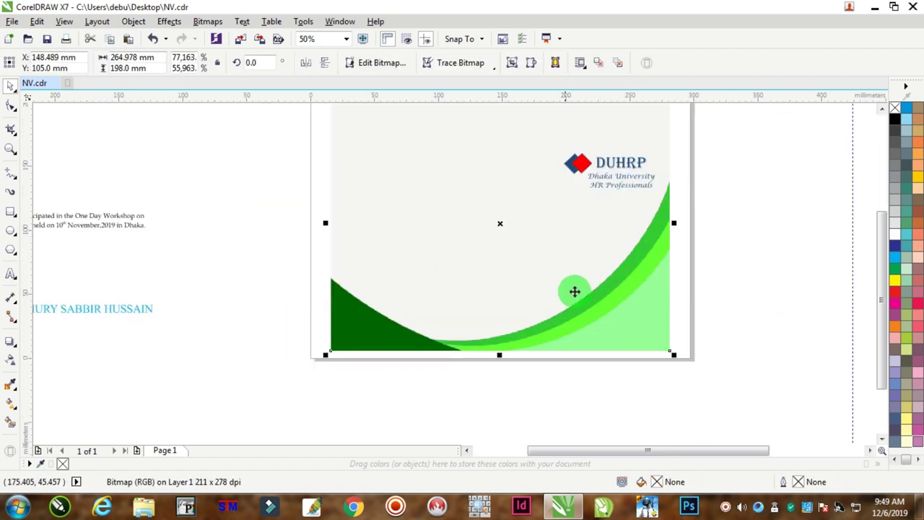
pyautogui.scroll(1, 352, 352)
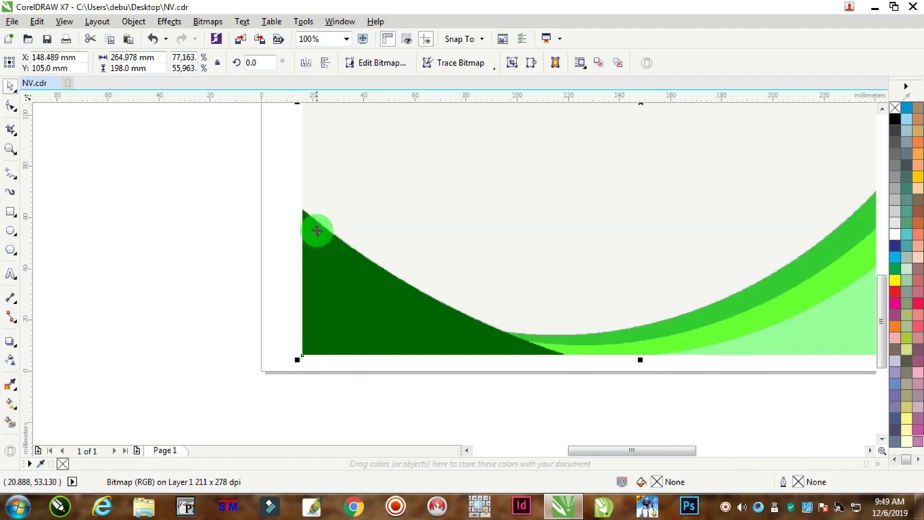
pyautogui.click(13, 181)
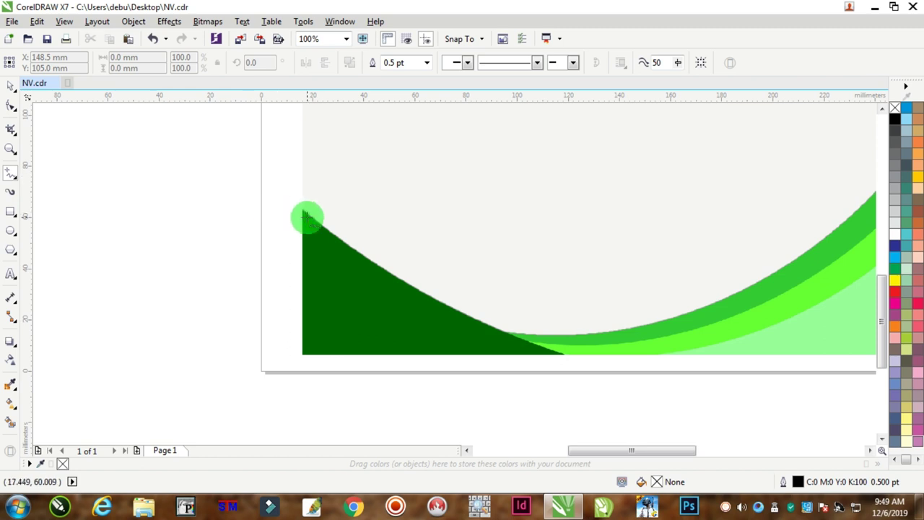
pyautogui.scroll(2, 300, 205)
pyautogui.scroll(-2, 423, 285)
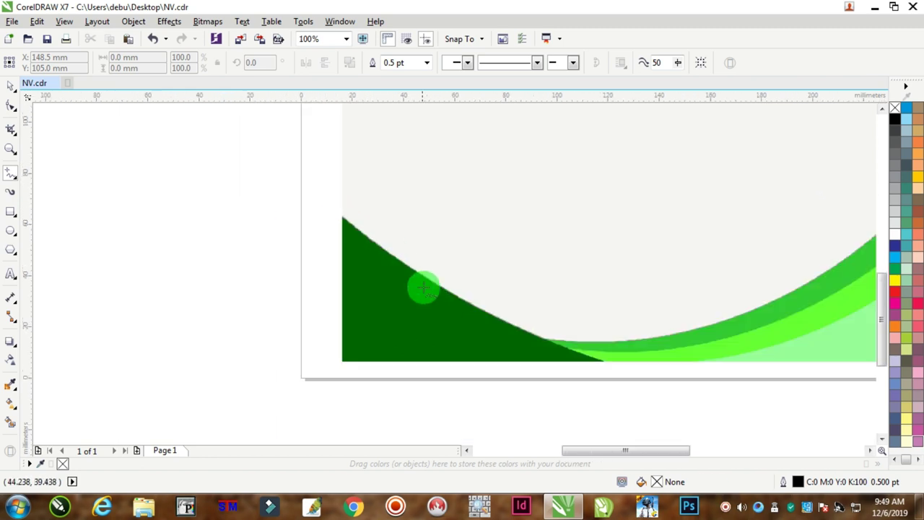
pyautogui.scroll(1, 426, 324)
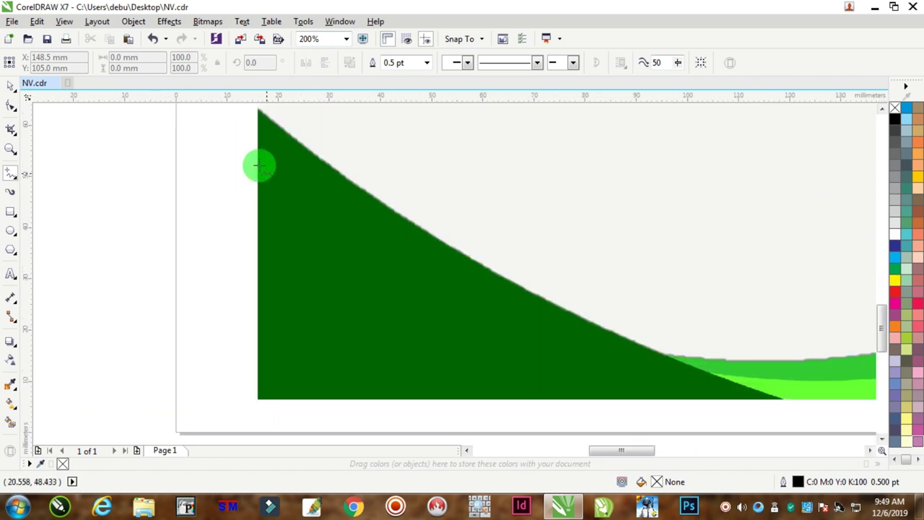
pyautogui.click(258, 107)
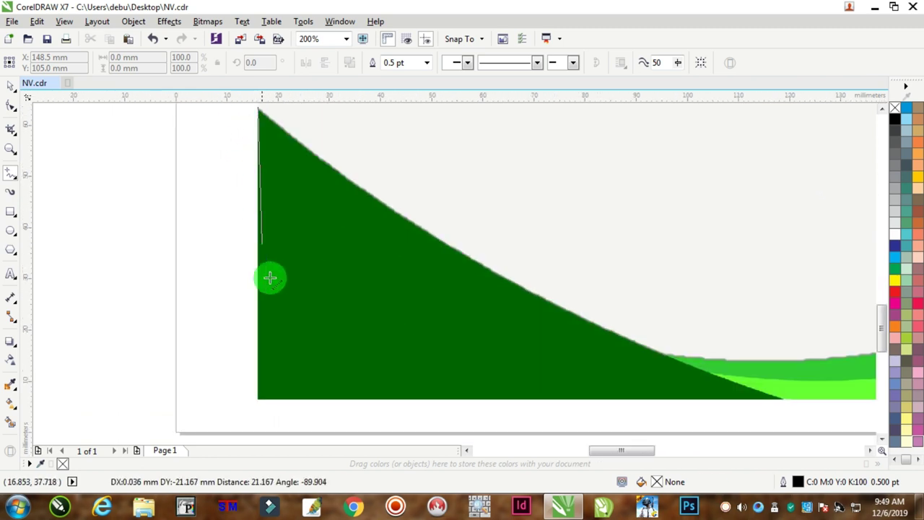
pyautogui.click(259, 396)
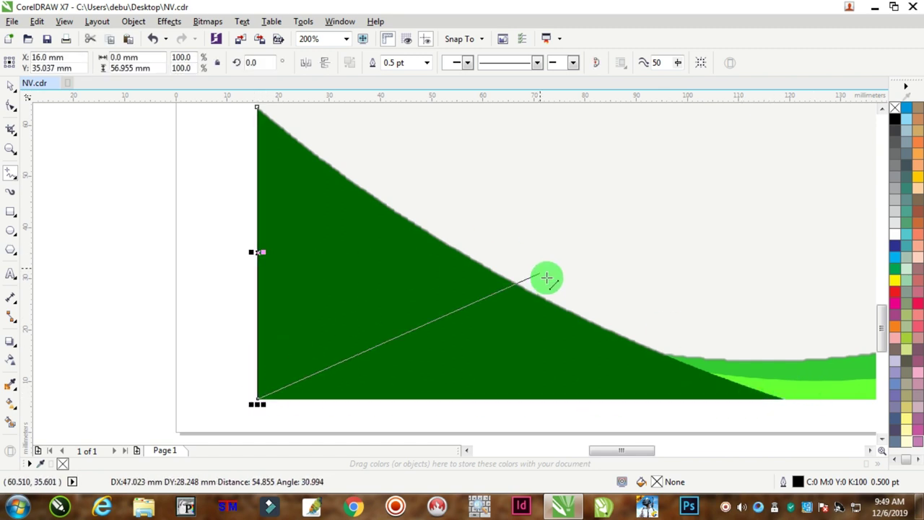
pyautogui.click(784, 397)
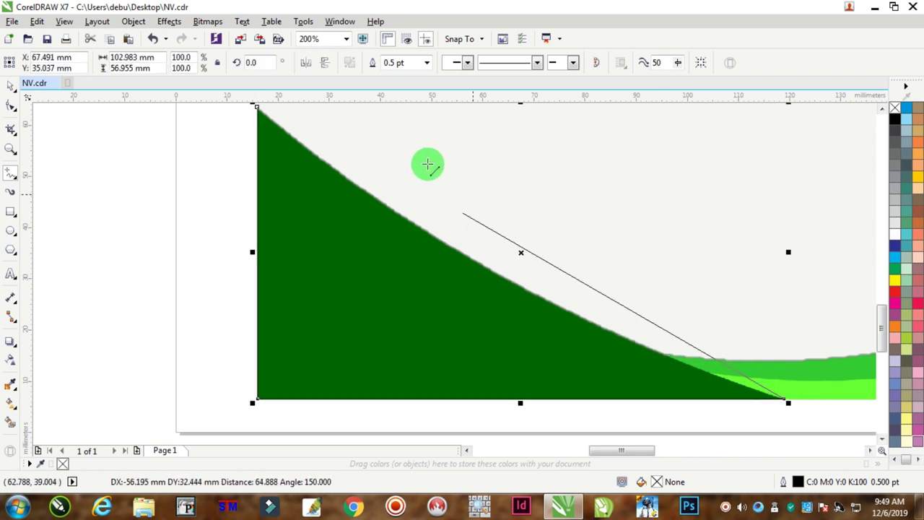
pyautogui.click(258, 133)
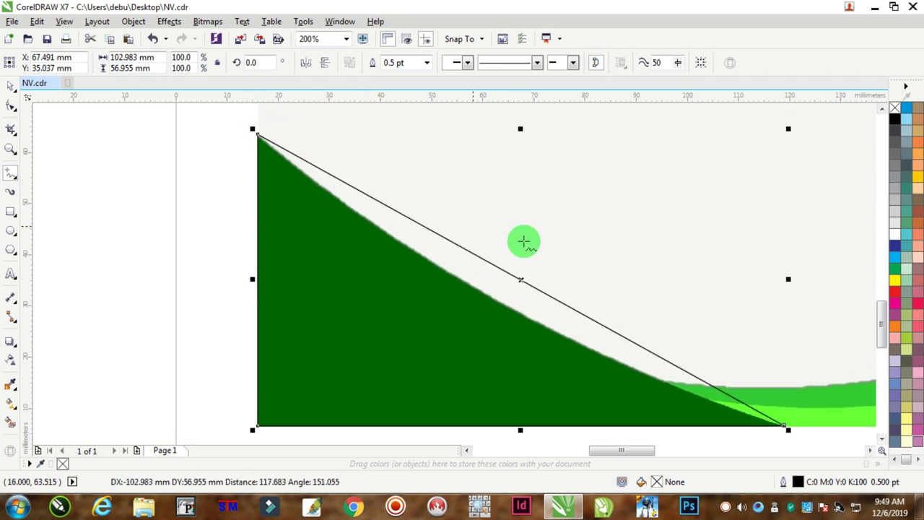
# Step: Convert the outline's sloping side to a curve and bend it to follow the dark green shape's upper edge
pyautogui.click(10, 108)
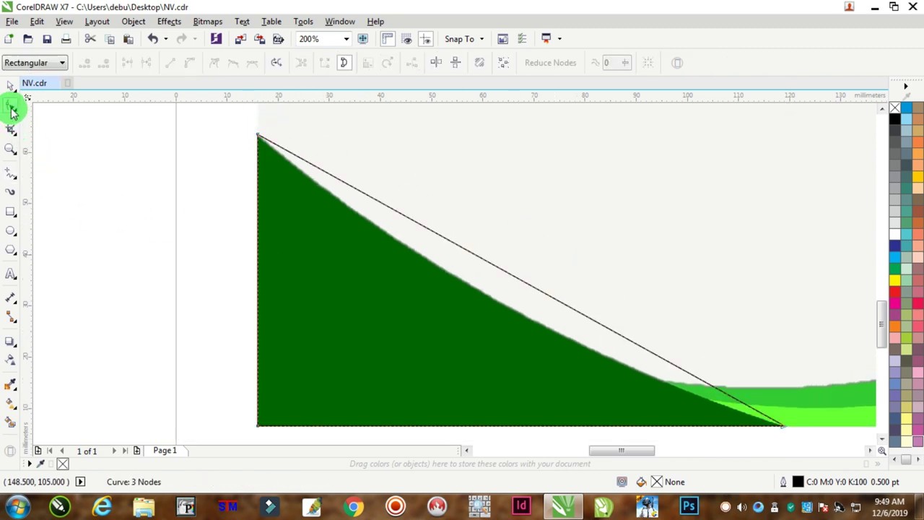
pyautogui.rightClick(540, 292)
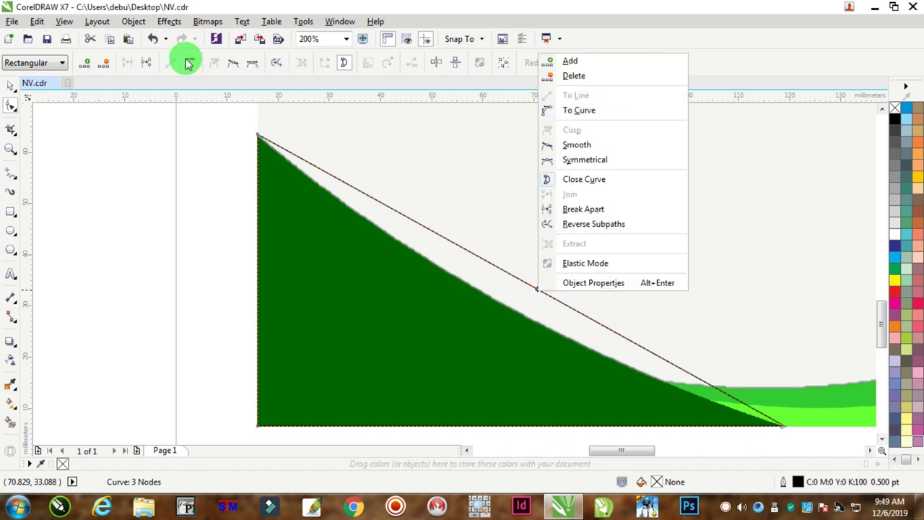
pyautogui.click(562, 109)
pyautogui.moveTo(556, 302); pyautogui.dragTo(530, 320)
pyautogui.scroll(-2, 488, 301)
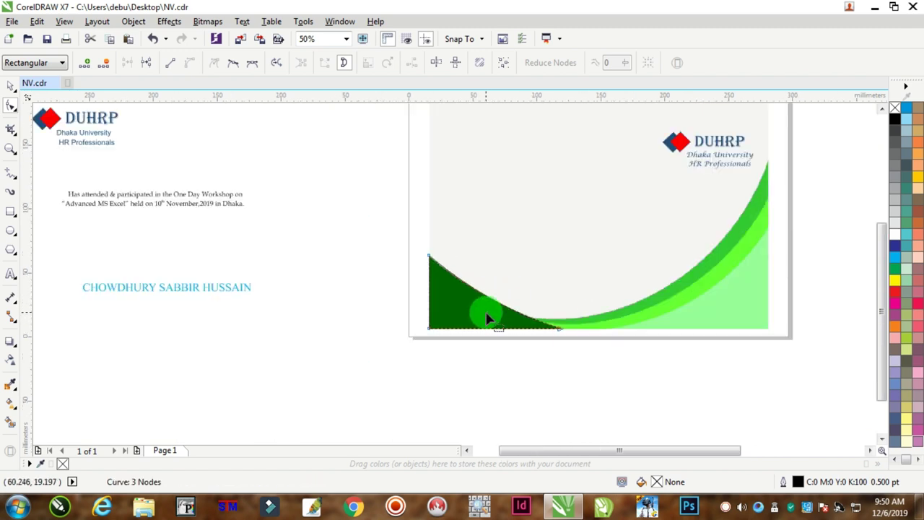
# Step: Draw a closed three-node outline about 124 x 77 mm over the pale green corner area with straight Freehand segments
pyautogui.scroll(1, 485, 313)
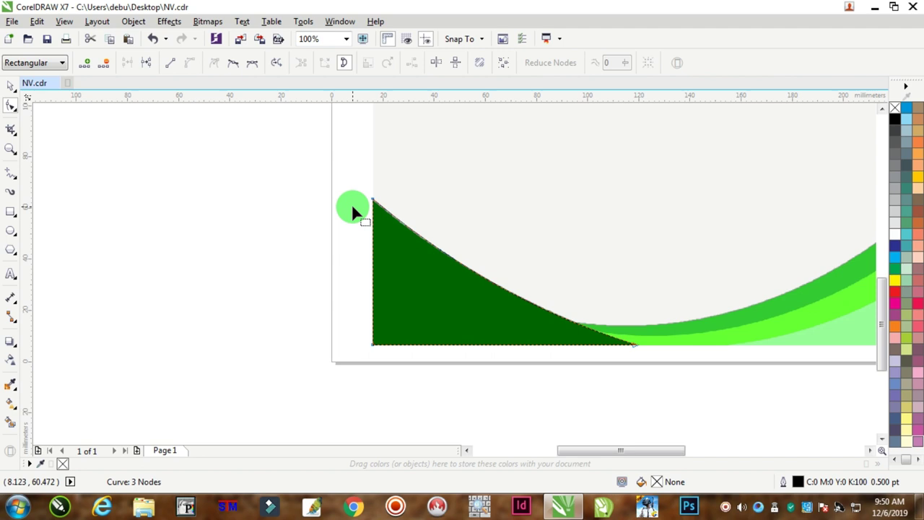
pyautogui.scroll(-2, 615, 303)
pyautogui.scroll(2, 664, 223)
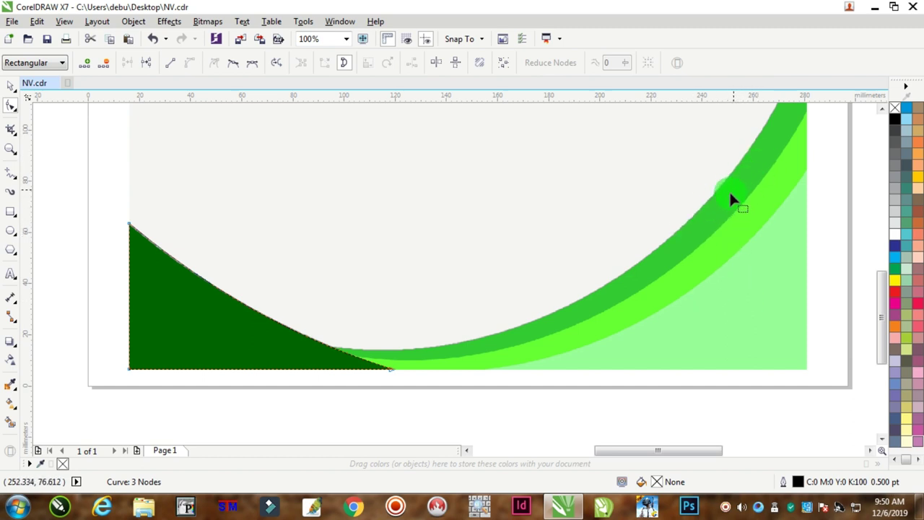
pyautogui.scroll(-1, 667, 269)
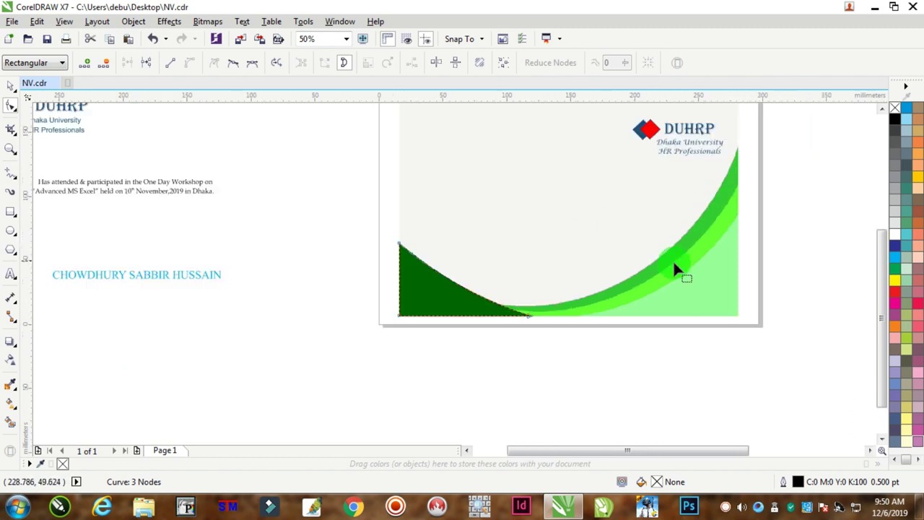
pyautogui.click(10, 173)
pyautogui.scroll(1, 714, 280)
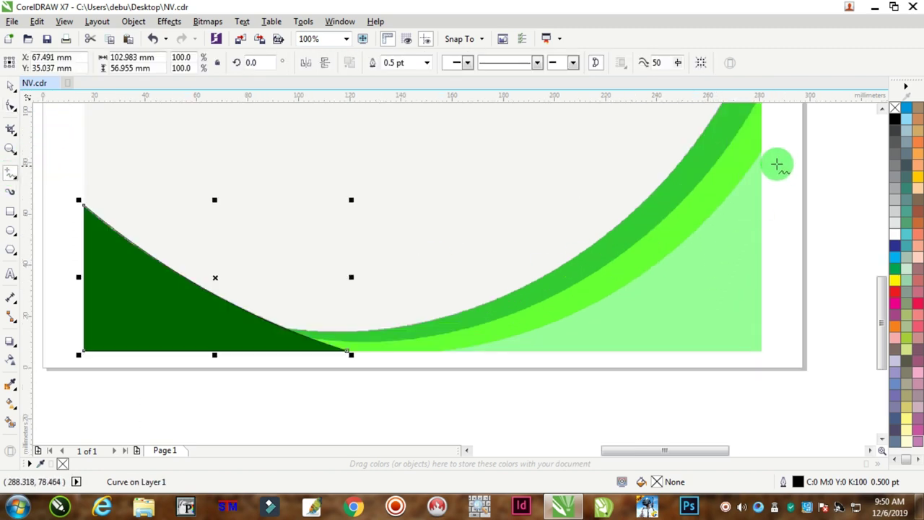
pyautogui.moveTo(761, 153); pyautogui.dragTo(443, 352)
pyautogui.moveTo(443, 352); pyautogui.dragTo(761, 153)
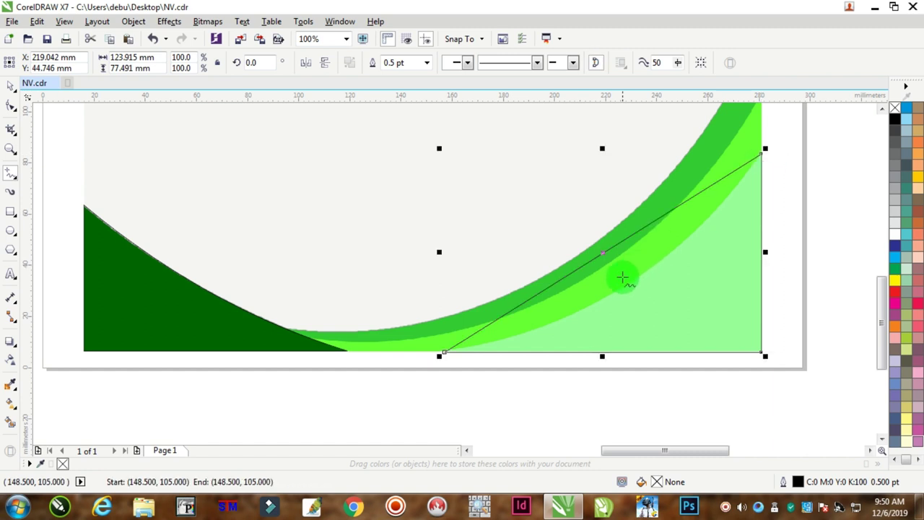
# Step: Convert the pale green outline's sloping side to a curve and bend it along the edge of the bright green band
pyautogui.scroll(1, 613, 271)
pyautogui.click(13, 108)
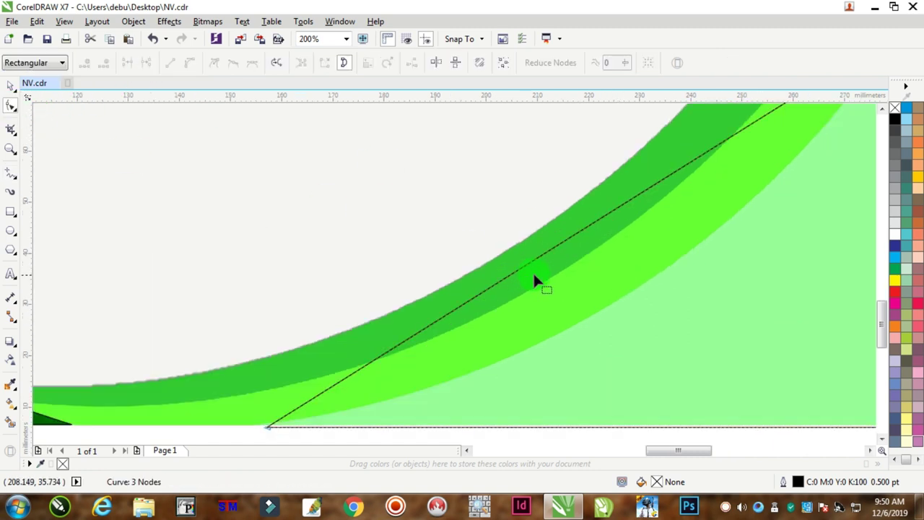
pyautogui.click(544, 255)
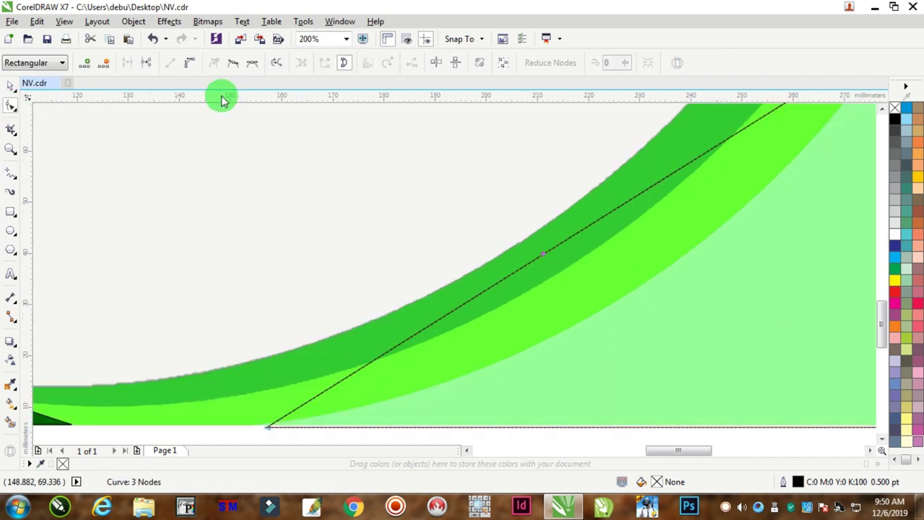
pyautogui.click(190, 64)
pyautogui.moveTo(555, 247); pyautogui.dragTo(613, 304)
pyautogui.scroll(-2, 615, 301)
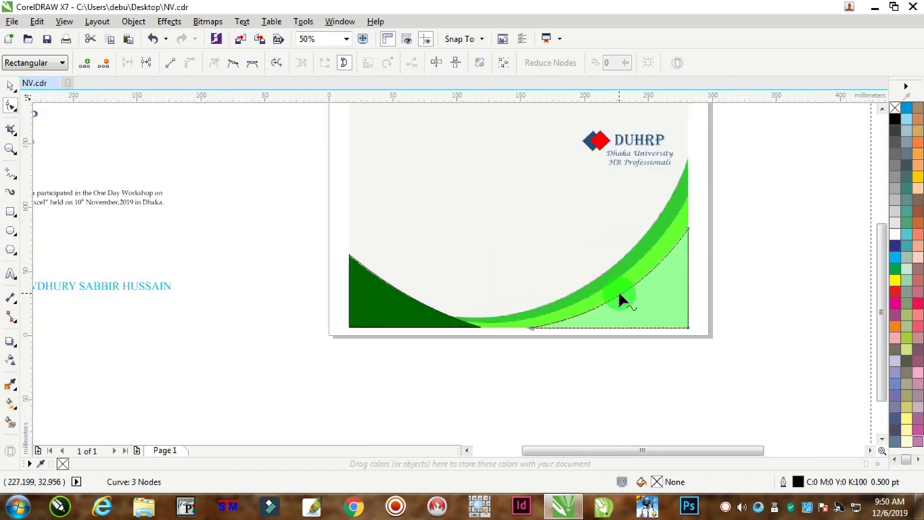
# Step: Draw a closed four-node outline about 265 x 99 mm around the bright green band with straight Freehand segments across the design's full width
pyautogui.scroll(1, 656, 283)
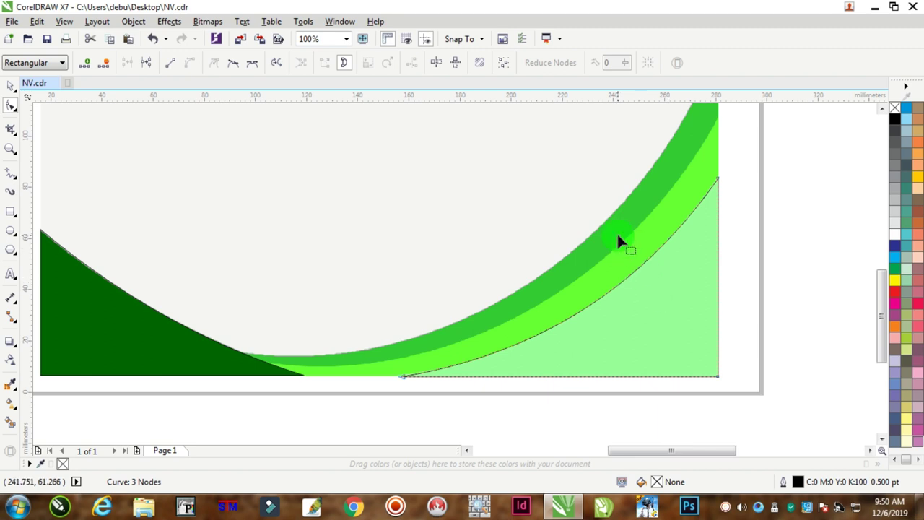
pyautogui.scroll(2, 618, 241)
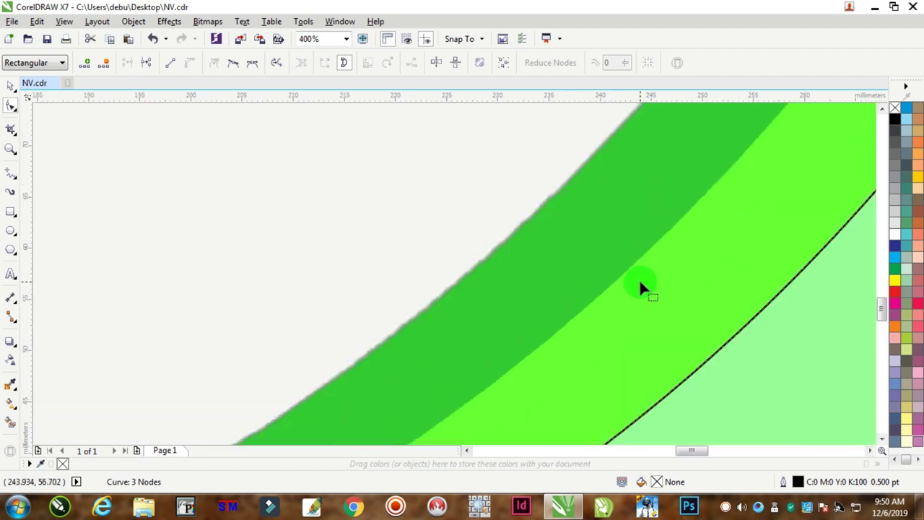
pyautogui.scroll(-4, 639, 279)
pyautogui.scroll(2, 620, 318)
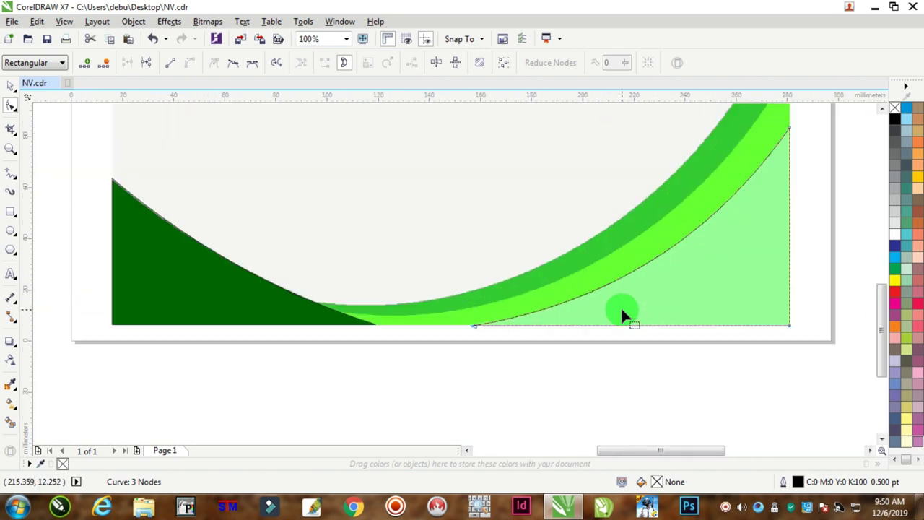
pyautogui.click(10, 181)
pyautogui.scroll(-1, 753, 159)
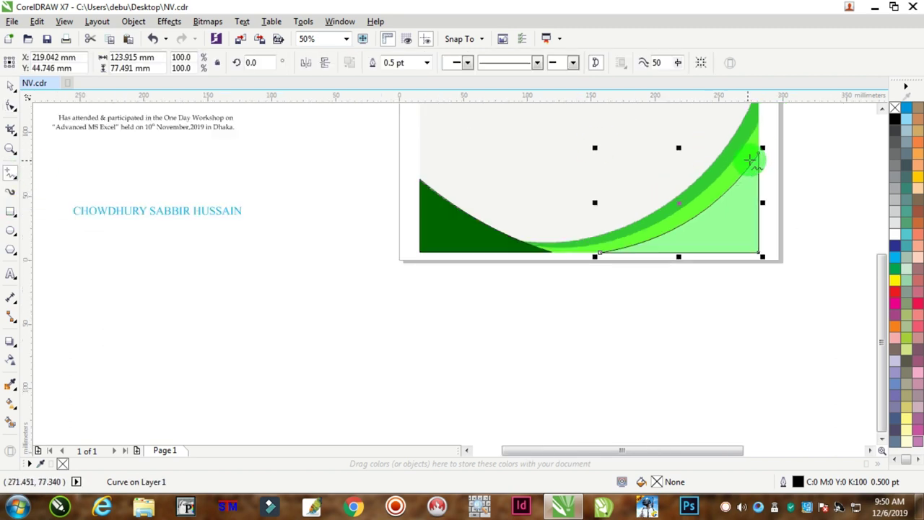
pyautogui.click(760, 124)
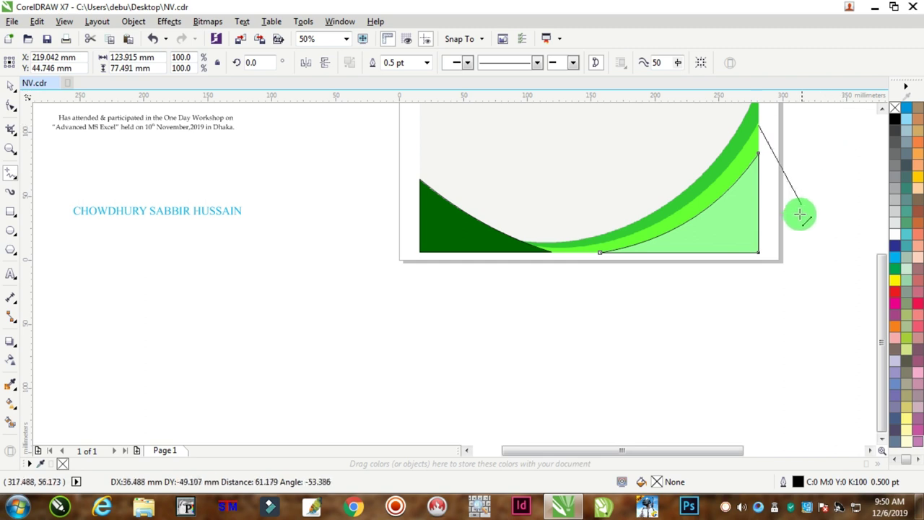
pyautogui.click(760, 252)
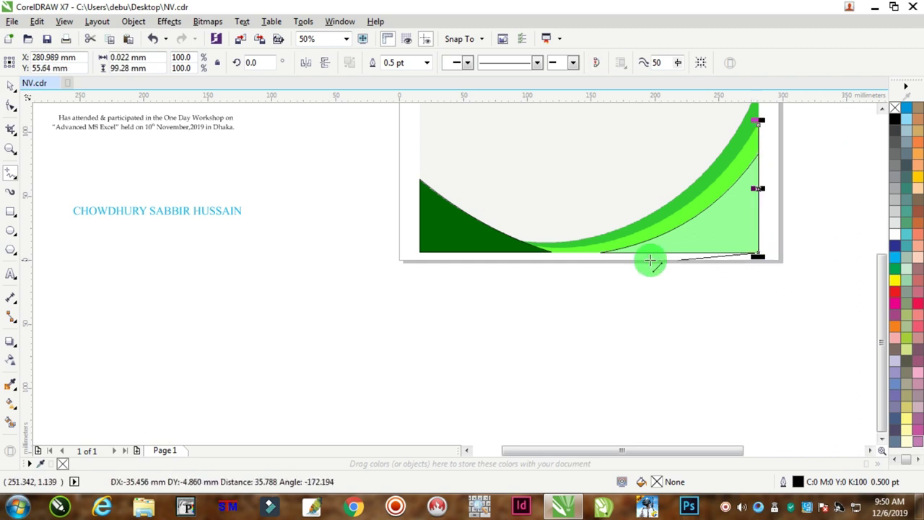
pyautogui.click(418, 252)
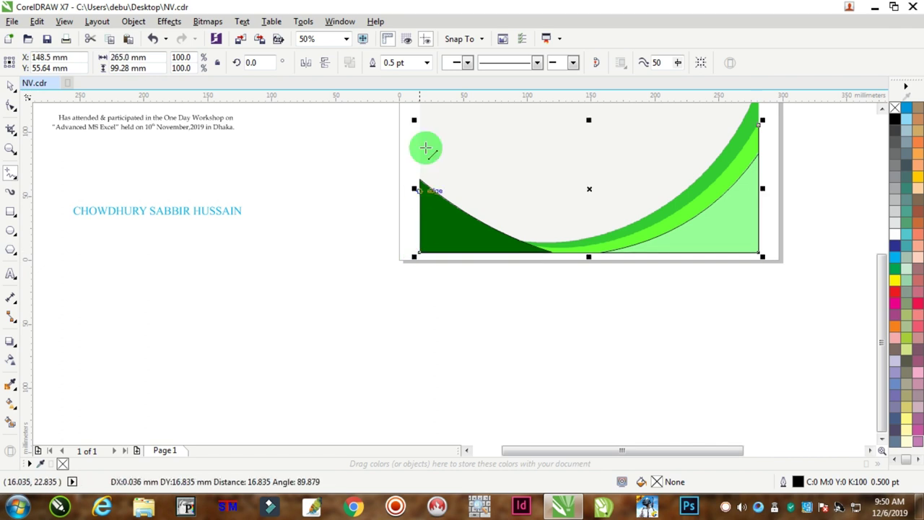
pyautogui.click(417, 236)
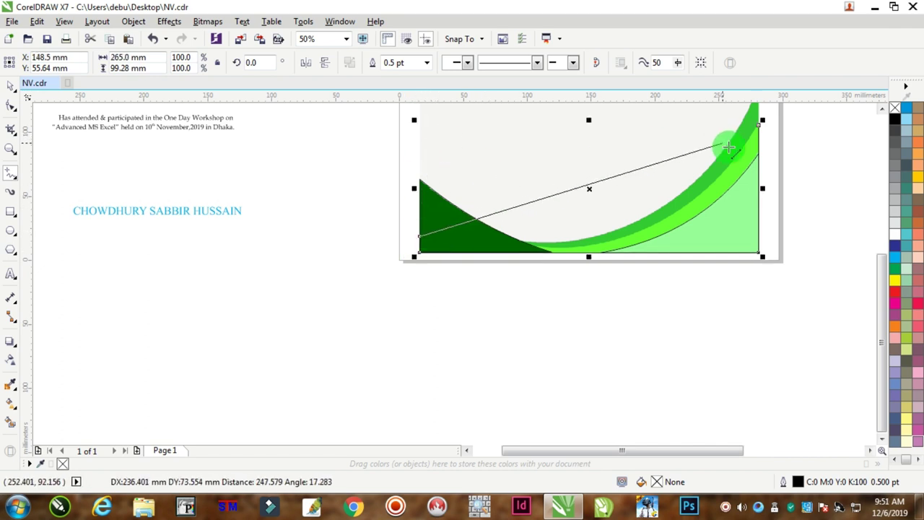
pyautogui.click(761, 124)
pyautogui.click(598, 207)
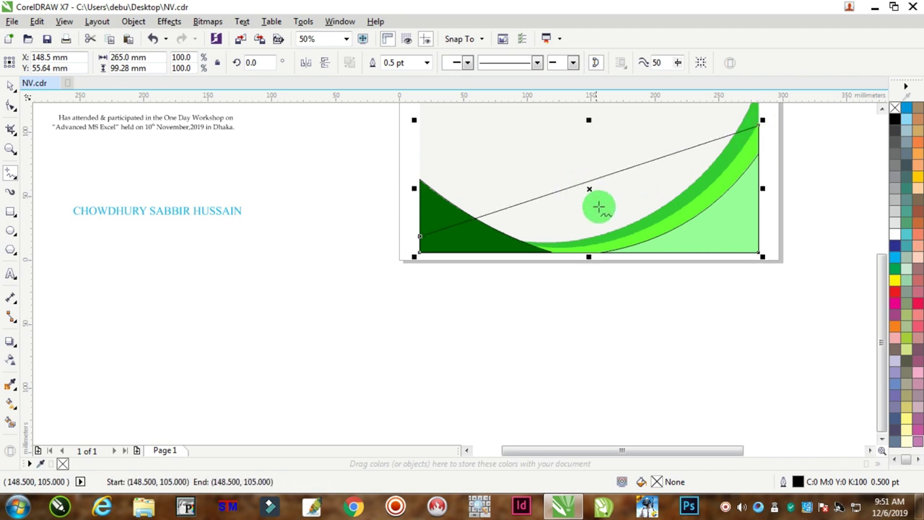
# Step: Convert the sloping top side of the bright green band's outline to a curve and bend it down toward the band's upper edge
pyautogui.scroll(1, 612, 207)
pyautogui.click(11, 105)
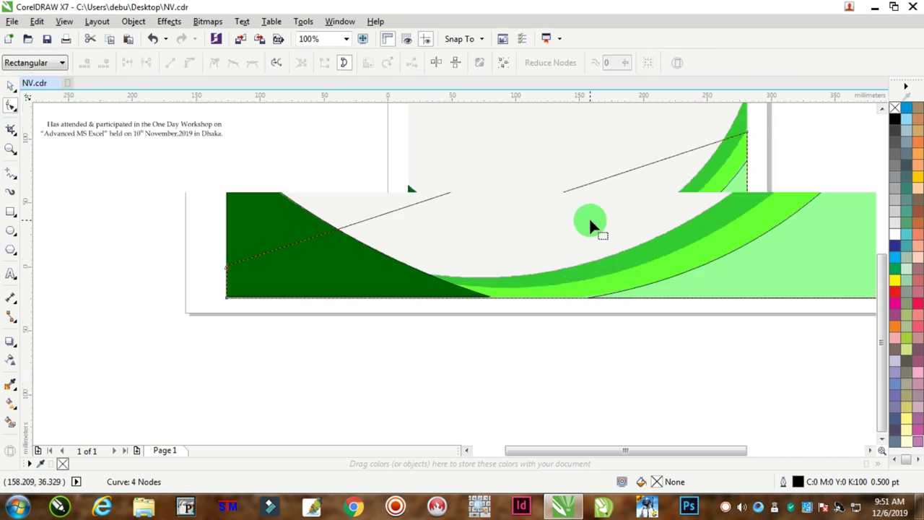
pyautogui.scroll(-2, 589, 217)
pyautogui.scroll(1, 632, 187)
pyautogui.scroll(1, 595, 217)
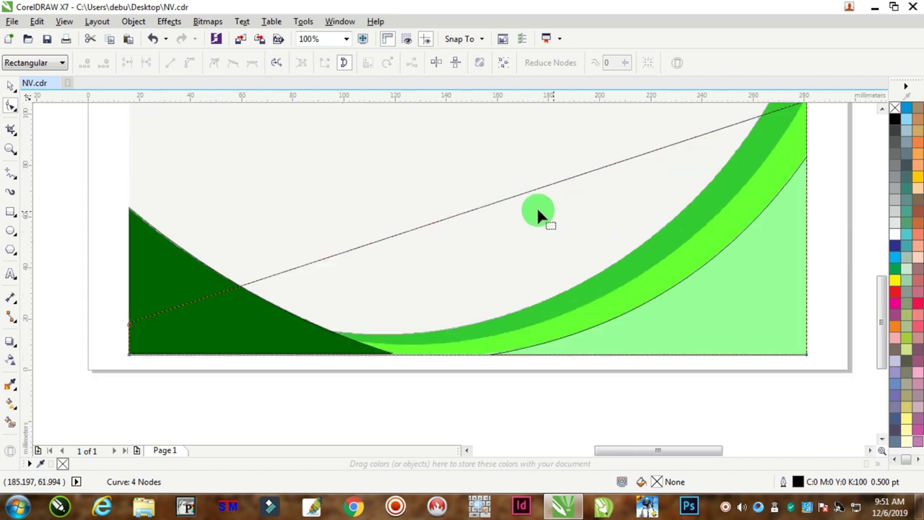
pyautogui.click(510, 198)
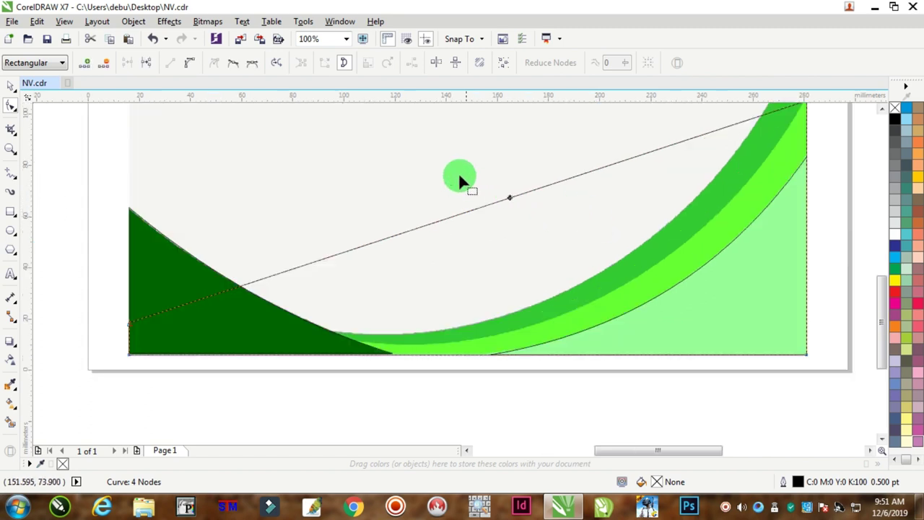
pyautogui.click(189, 64)
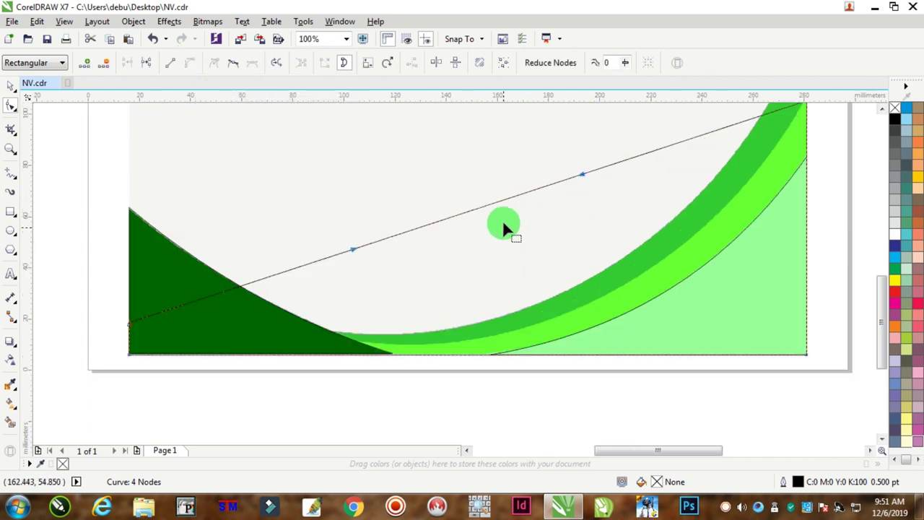
pyautogui.moveTo(508, 202); pyautogui.dragTo(574, 312)
# Step: Adjust the curve handles at both ends of the bright green outline so it follows the band's upper edge closely
pyautogui.scroll(-2, 701, 231)
pyautogui.scroll(2, 743, 202)
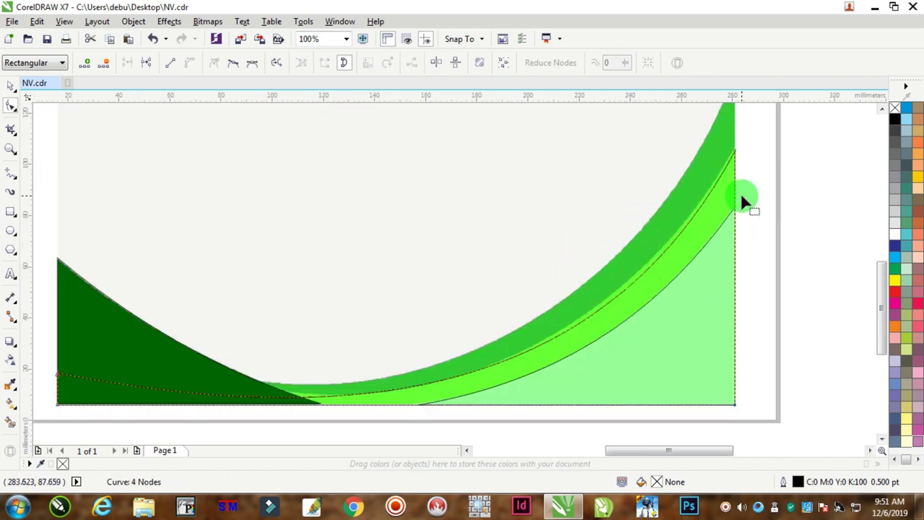
pyautogui.click(734, 156)
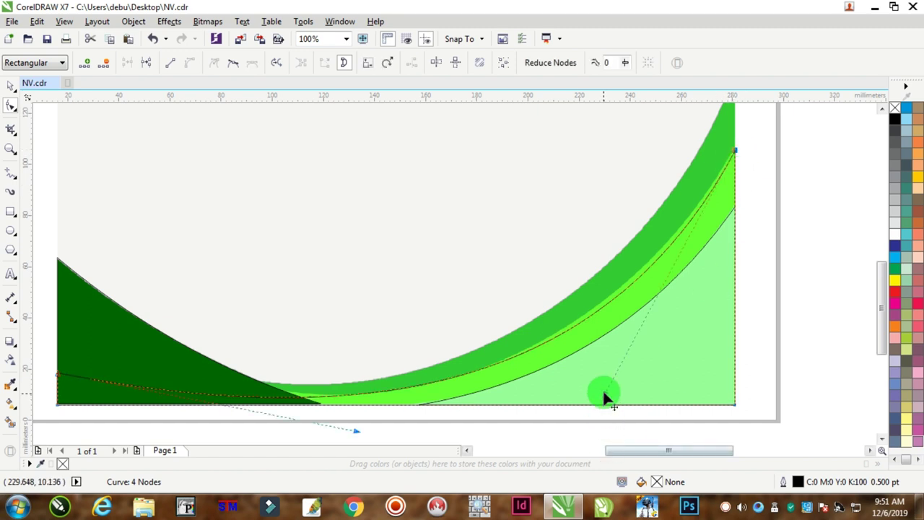
pyautogui.moveTo(605, 396); pyautogui.dragTo(596, 395)
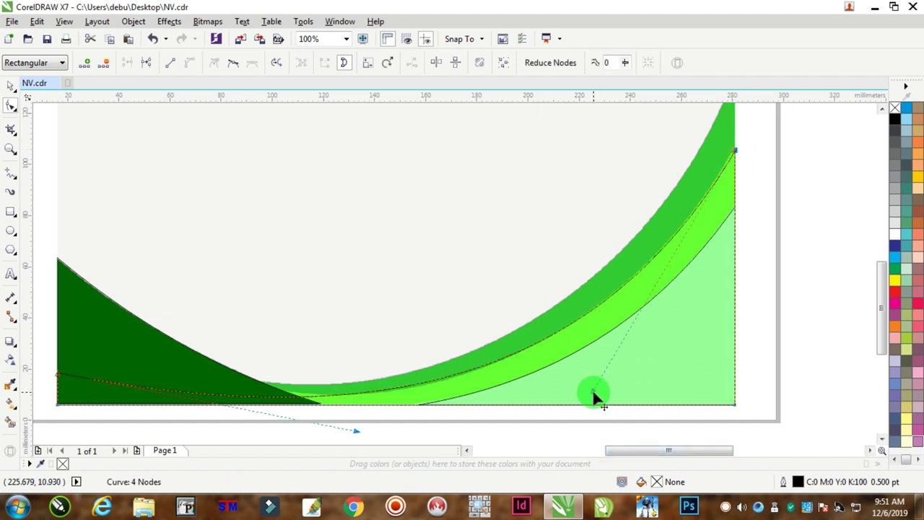
pyautogui.scroll(-2, 444, 374)
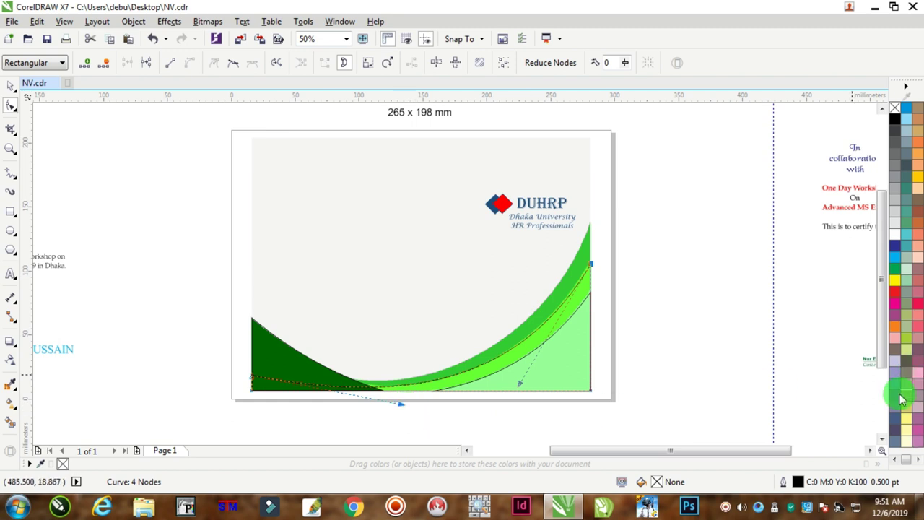
pyautogui.scroll(-2, 881, 438)
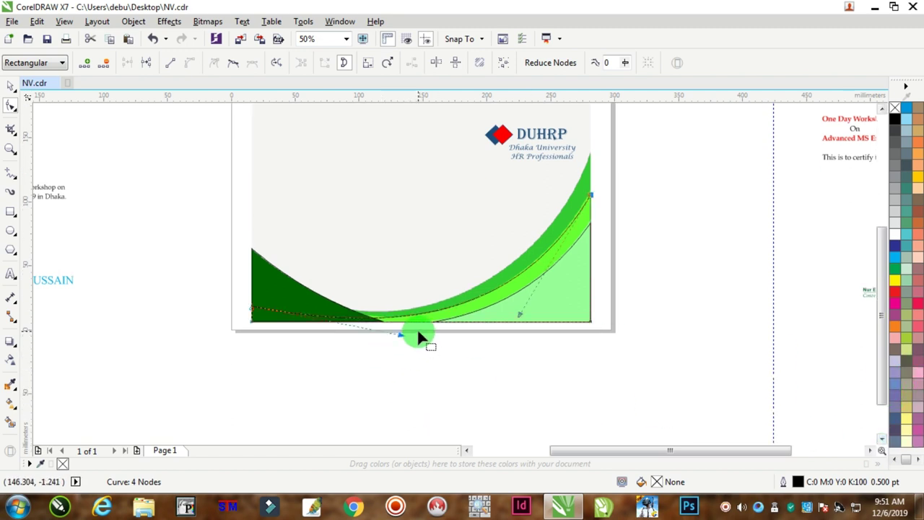
pyautogui.scroll(2, 417, 334)
pyautogui.moveTo(382, 341); pyautogui.dragTo(391, 342)
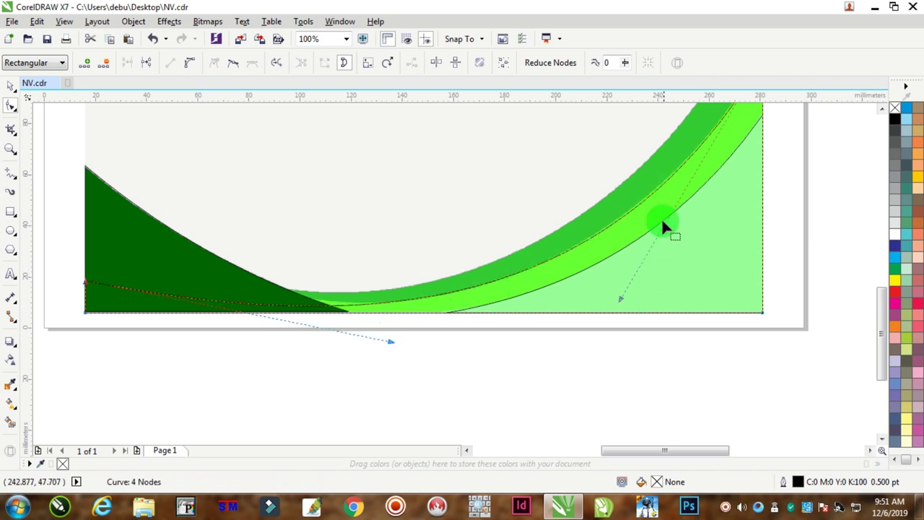
pyautogui.moveTo(621, 301); pyautogui.dragTo(617, 304)
pyautogui.scroll(-2, 617, 304)
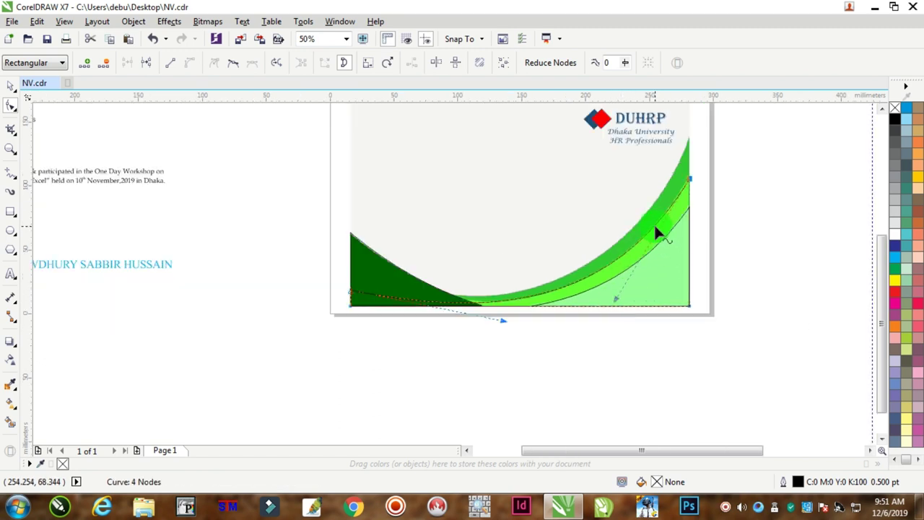
# Step: Draw a closed four-node outline about 265 x 131 mm around the medium green band with straight Freehand segments
pyautogui.scroll(2, 670, 182)
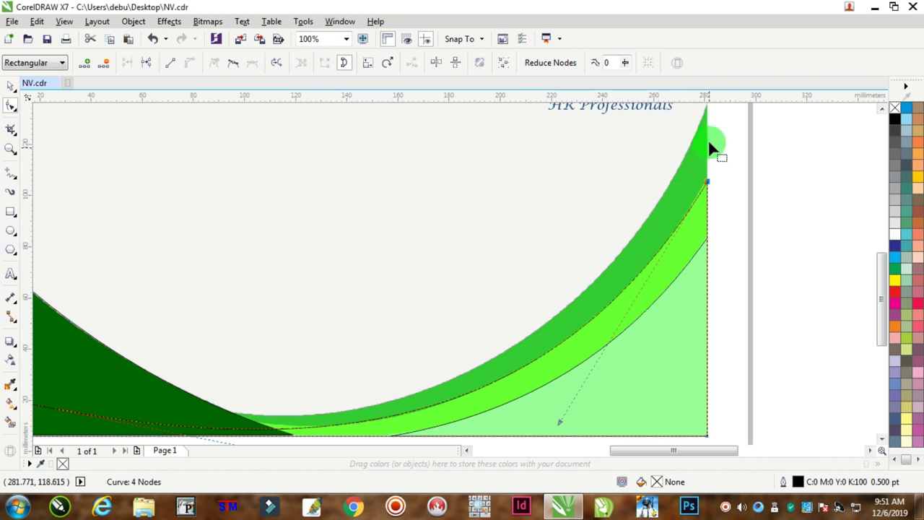
pyautogui.scroll(-2, 695, 193)
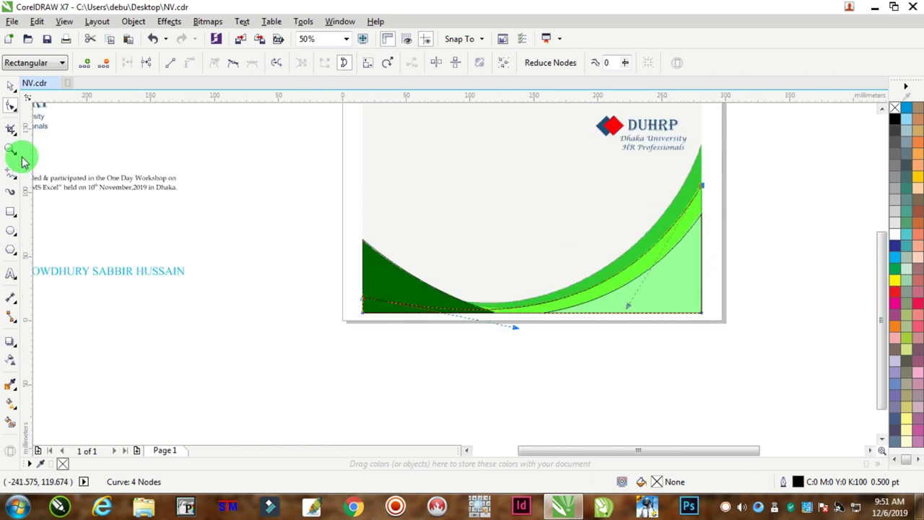
pyautogui.click(10, 173)
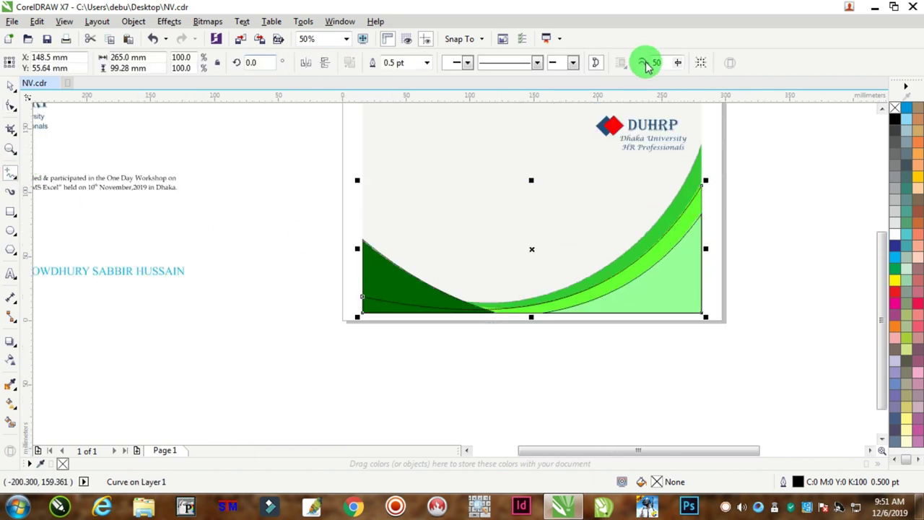
pyautogui.click(700, 144)
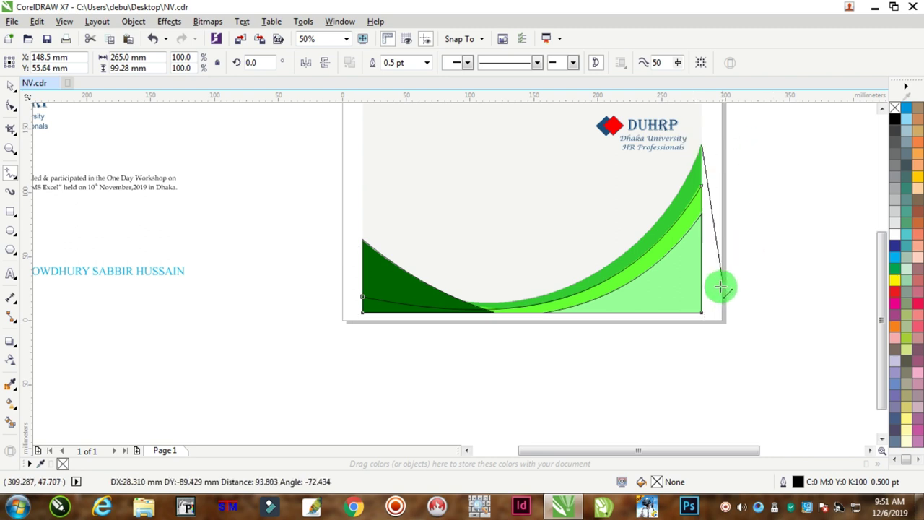
pyautogui.click(702, 313)
pyautogui.click(700, 313)
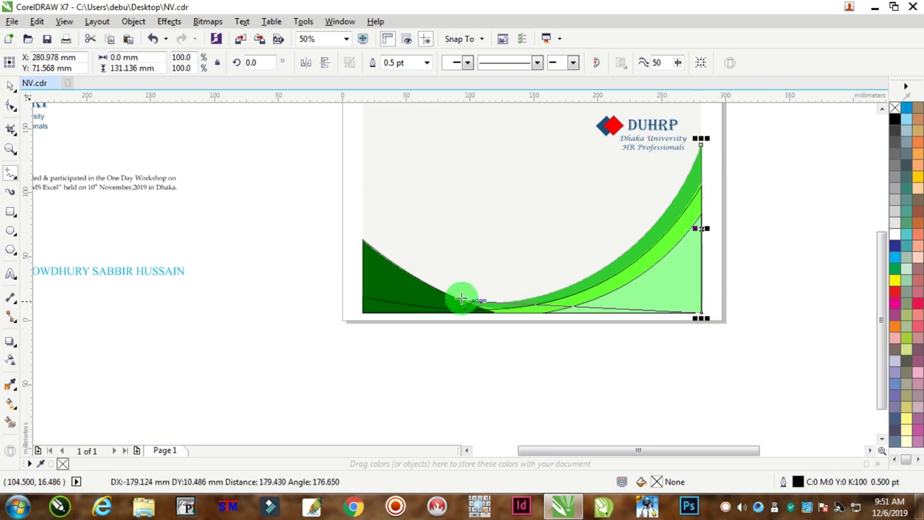
pyautogui.click(361, 314)
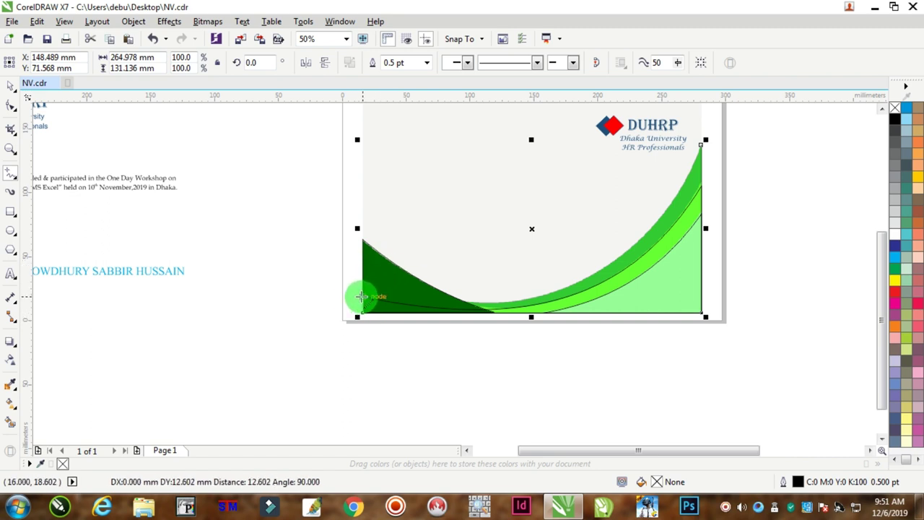
pyautogui.click(361, 296)
pyautogui.click(705, 143)
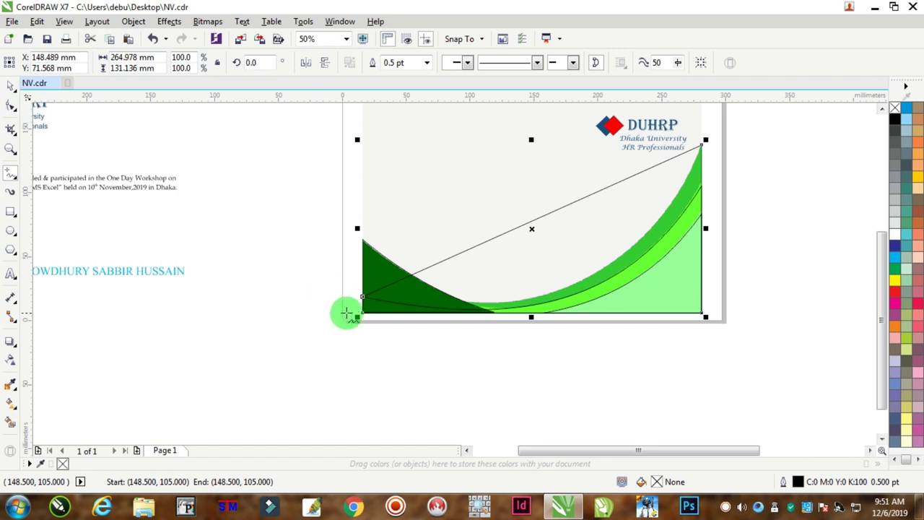
# Step: Convert the sloping top side of the medium green band's outline to a curve and bend it down toward the band
pyautogui.click(10, 105)
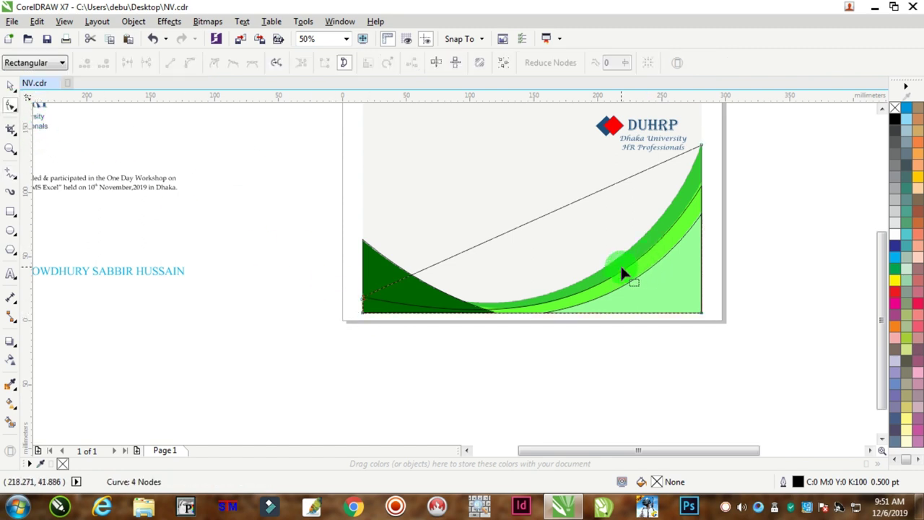
pyautogui.scroll(1, 620, 264)
pyautogui.click(474, 158)
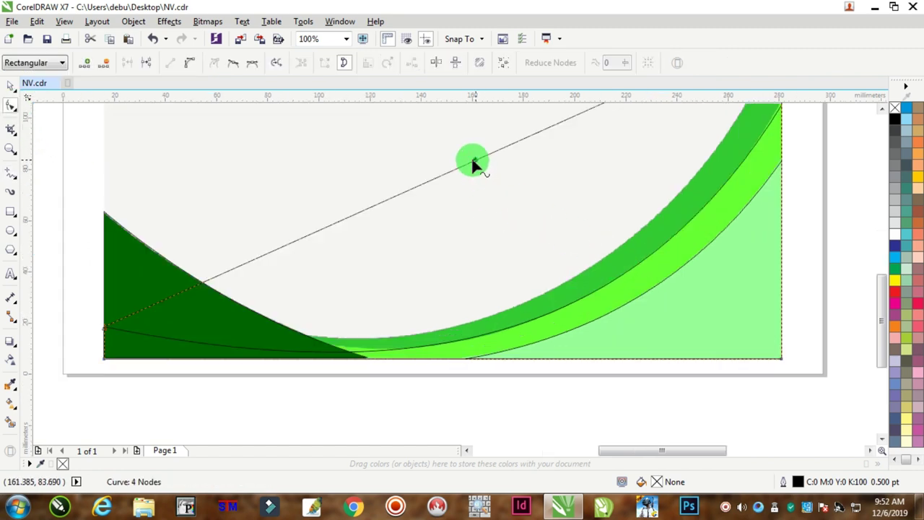
pyautogui.click(190, 63)
pyautogui.click(518, 185)
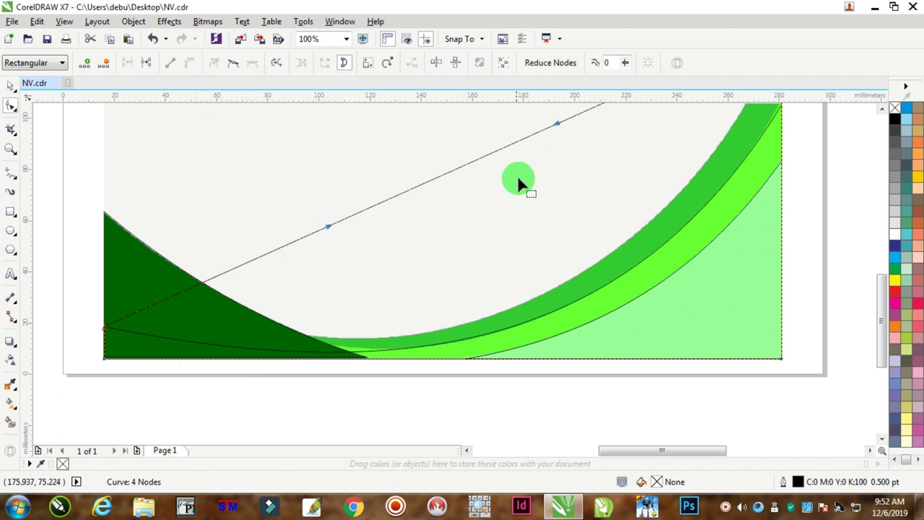
pyautogui.moveTo(517, 143); pyautogui.dragTo(602, 246)
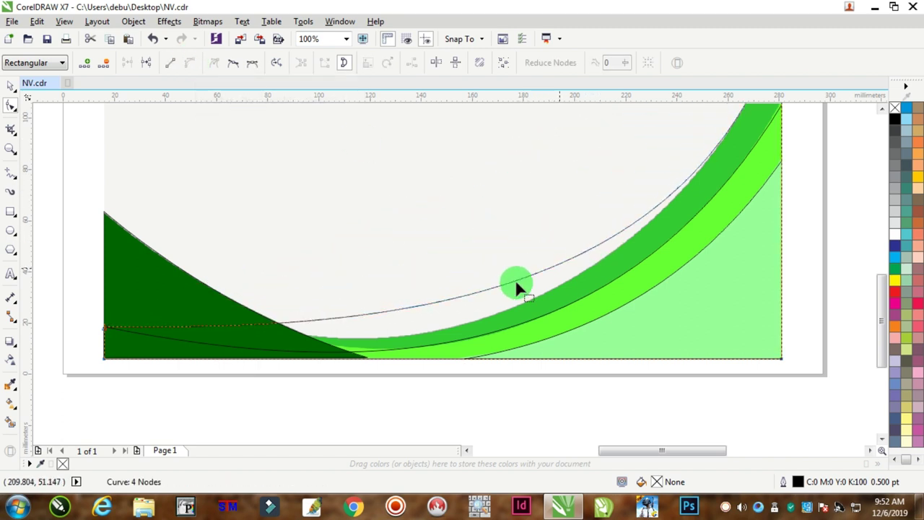
# Step: Adjust the handles at both ends of the medium green outline to fit its curve to the band's upper edge
pyautogui.click(106, 332)
pyautogui.moveTo(324, 338); pyautogui.dragTo(469, 380)
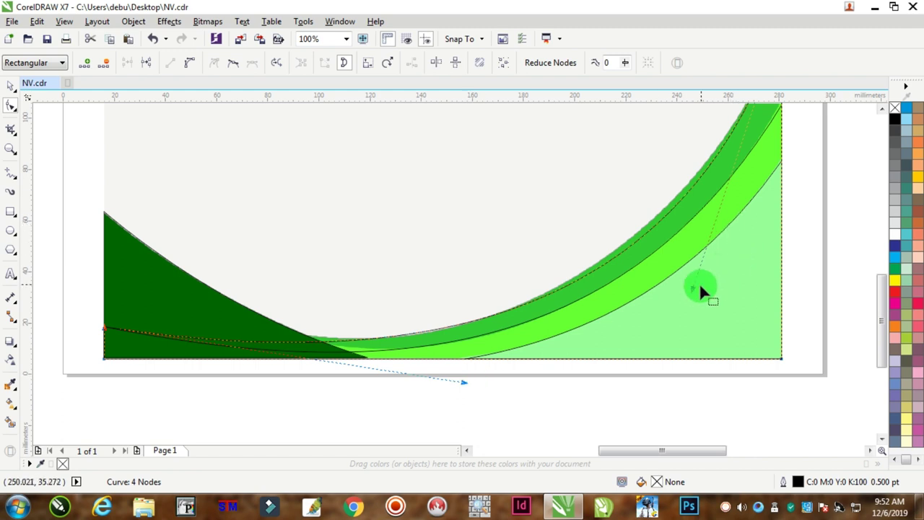
pyautogui.moveTo(699, 284); pyautogui.dragTo(679, 292)
pyautogui.scroll(-2, 728, 186)
# Step: Lower the upper-right node of the medium green outline to meet the band's tip beneath the logo text
pyautogui.scroll(2, 743, 166)
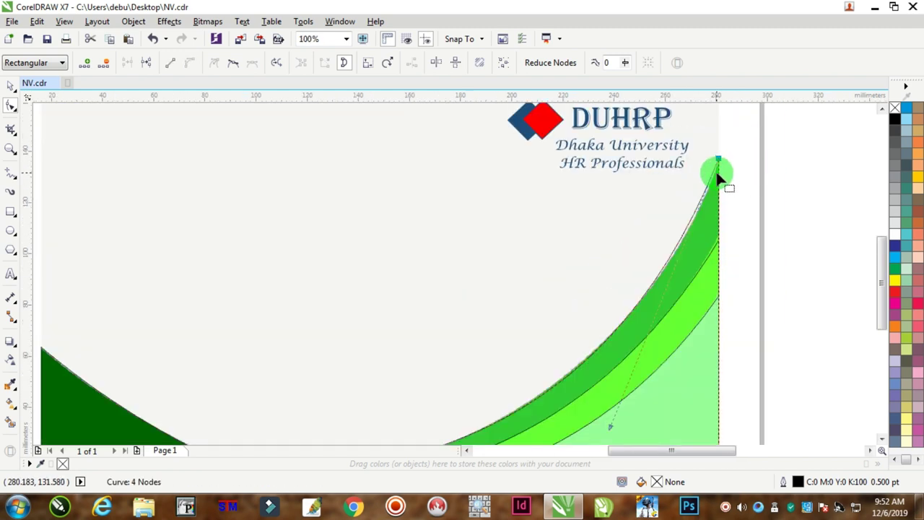
pyautogui.scroll(1, 722, 166)
pyautogui.scroll(-1, 714, 202)
pyautogui.scroll(1, 730, 180)
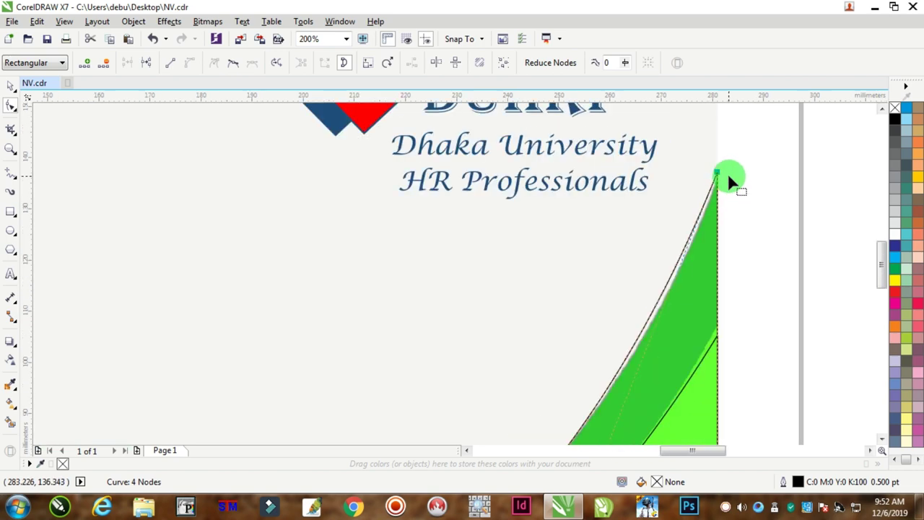
pyautogui.scroll(3, 729, 181)
pyautogui.moveTo(653, 162); pyautogui.dragTo(653, 203)
pyautogui.scroll(-2, 654, 206)
pyautogui.scroll(-2, 654, 205)
pyautogui.scroll(-2, 631, 252)
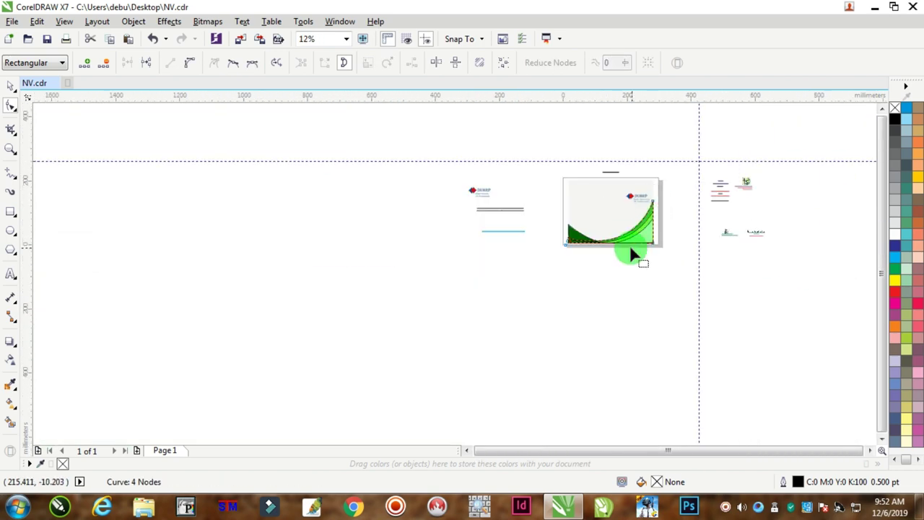
# Step: Move the imported green curve bitmap off the page to the empty area at its lower left, leaving the traced outlines in place
pyautogui.scroll(2, 625, 244)
pyautogui.scroll(-2, 556, 272)
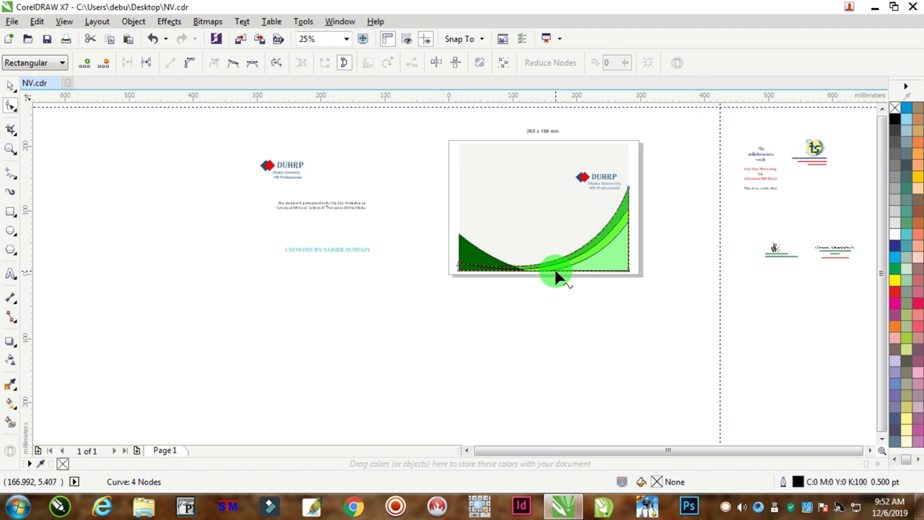
pyautogui.click(10, 85)
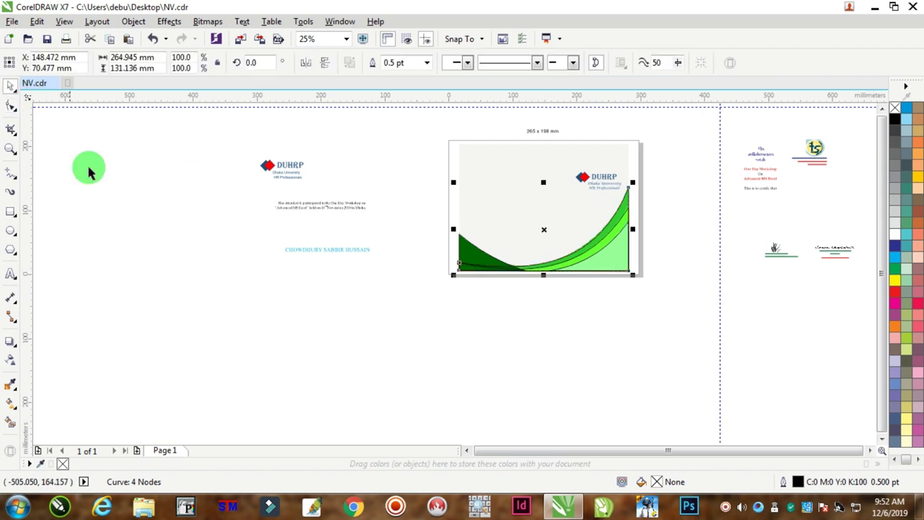
pyautogui.click(383, 130)
pyautogui.moveTo(486, 205); pyautogui.dragTo(337, 327)
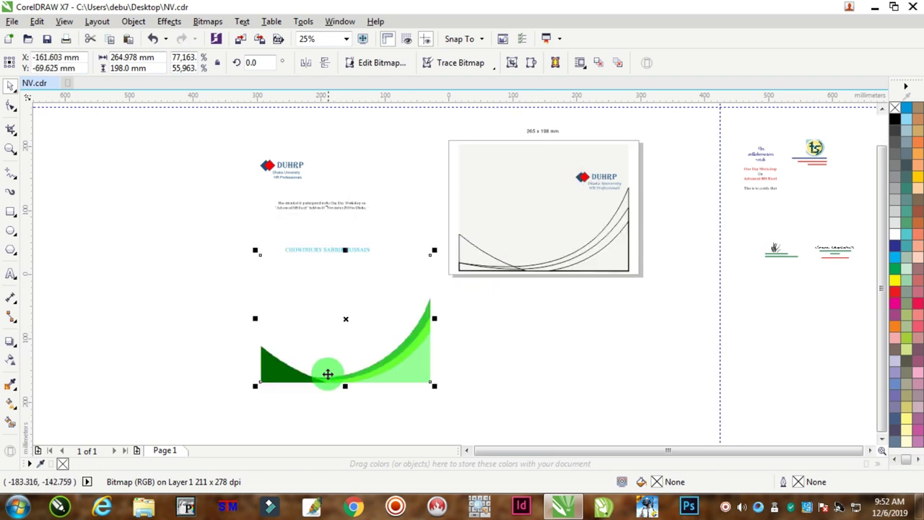
# Step: Convert the imported bitmap to a 300 dpi CMYK Color (32-bit) bitmap with anti-aliasing and a transparent background
pyautogui.scroll(2, 330, 372)
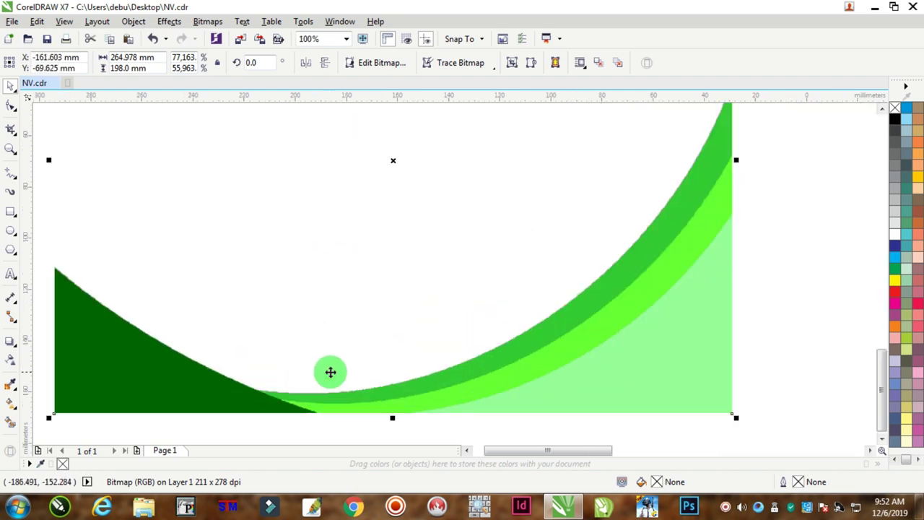
pyautogui.click(207, 21)
pyautogui.click(222, 38)
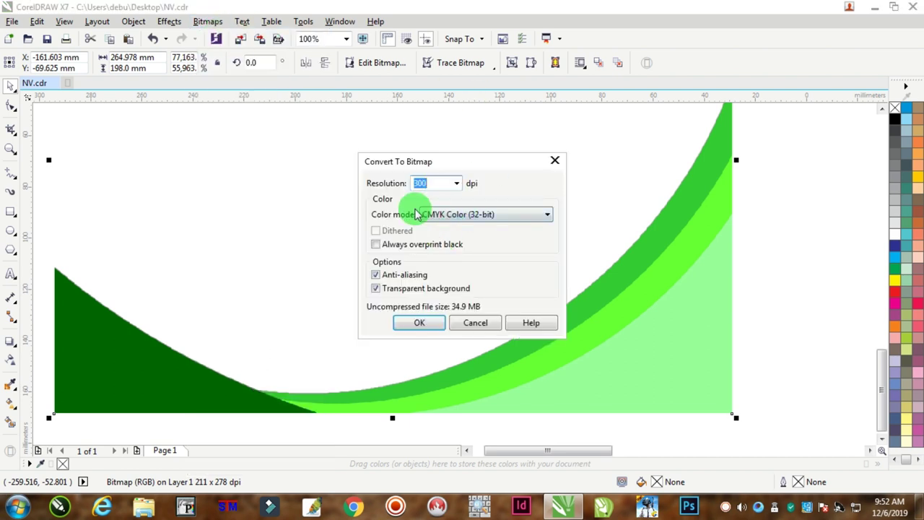
pyautogui.click(419, 322)
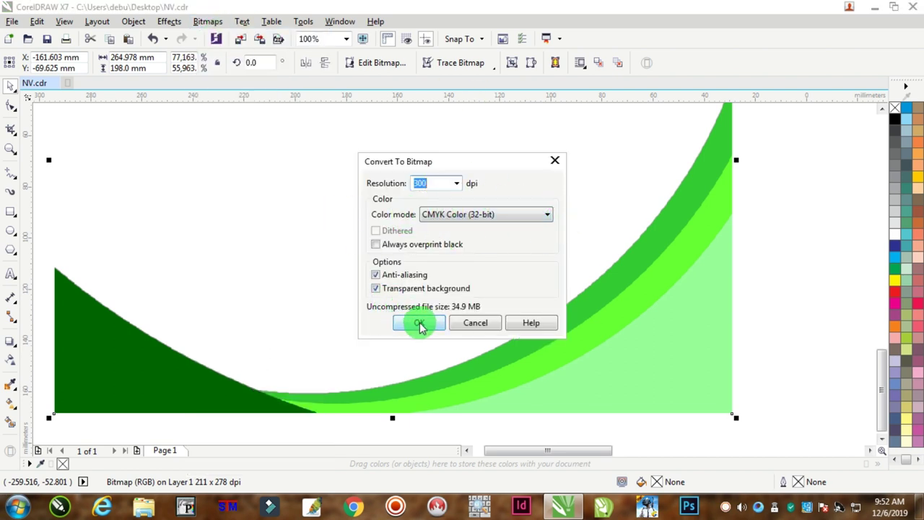
pyautogui.scroll(-3, 408, 318)
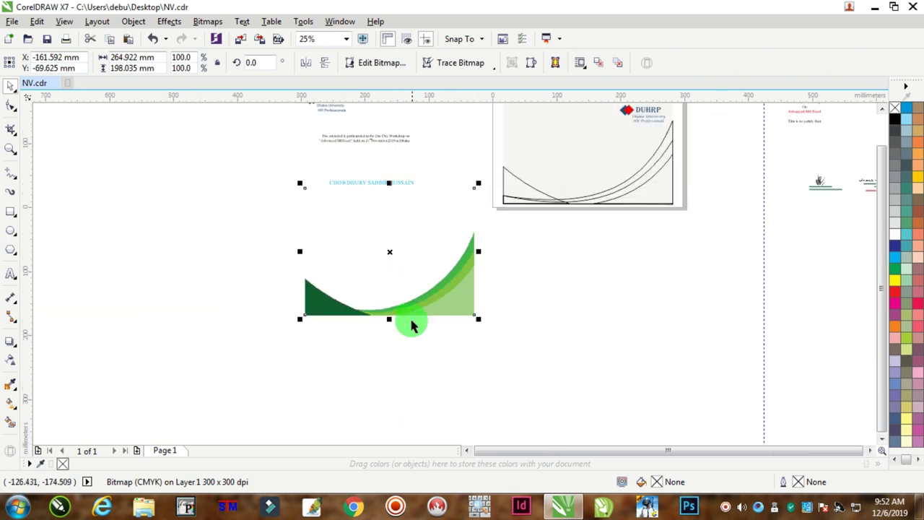
# Step: Read the bitmap's dark green corner with the Color Eyedropper and note "87 36 100" as text below it
pyautogui.scroll(2, 352, 314)
pyautogui.scroll(1, 352, 314)
pyautogui.scroll(1, 252, 289)
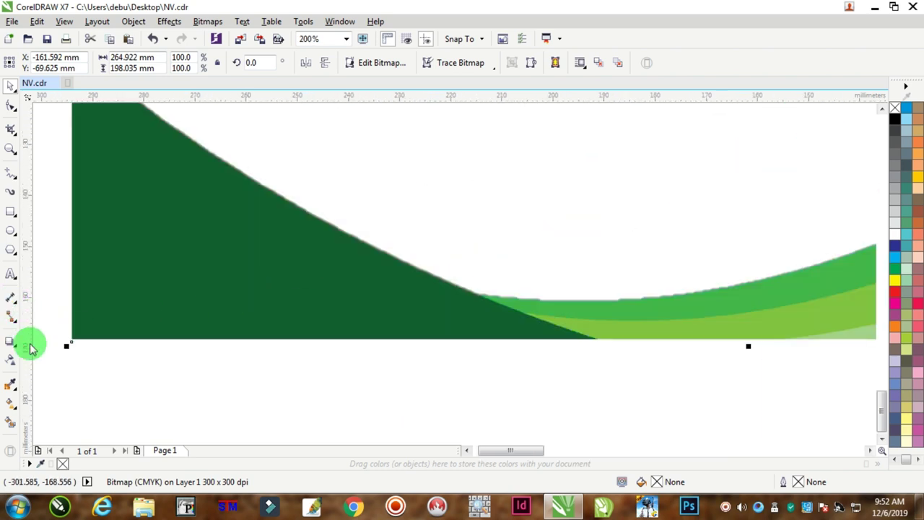
pyautogui.click(11, 385)
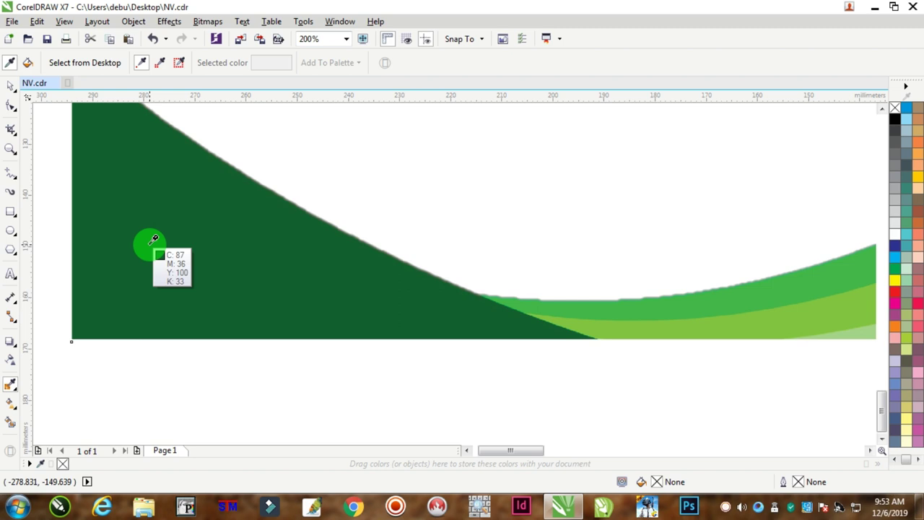
pyautogui.click(11, 274)
pyautogui.click(159, 391)
pyautogui.write('87 36 100')
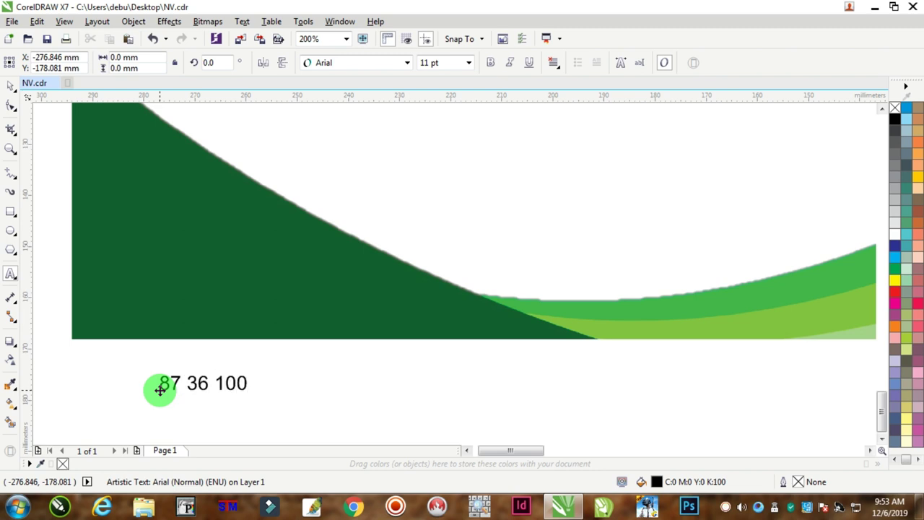
# Step: Recheck the dark green sample and complete the colour note as "87 36 100 33" with wider spacing between the numbers
pyautogui.click(11, 359)
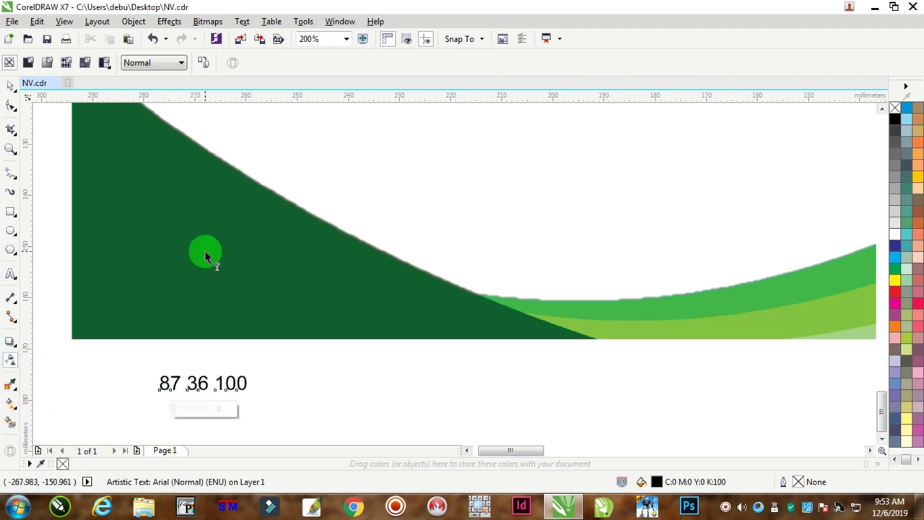
pyautogui.click(14, 383)
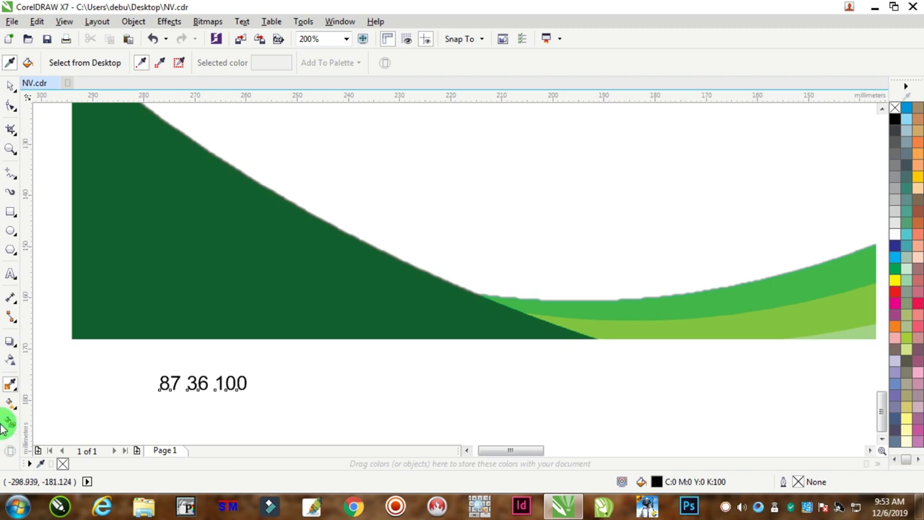
pyautogui.click(10, 274)
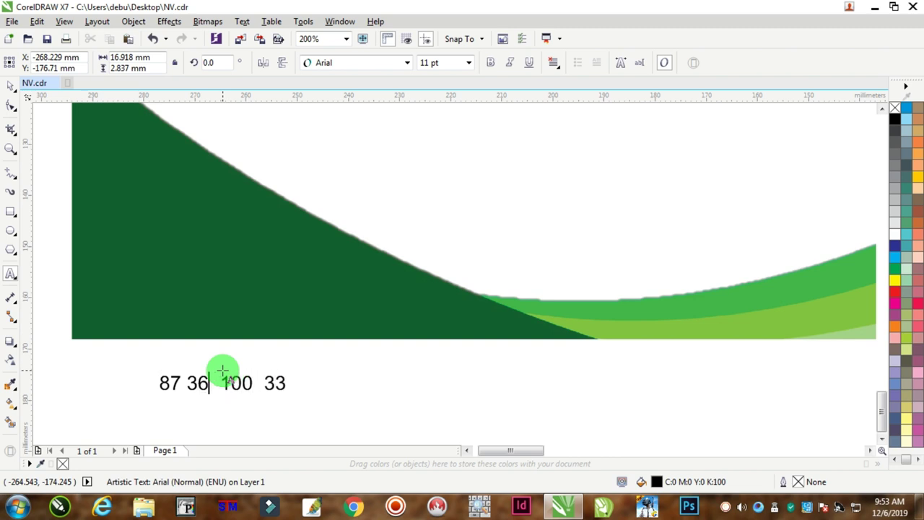
pyautogui.click(222, 370)
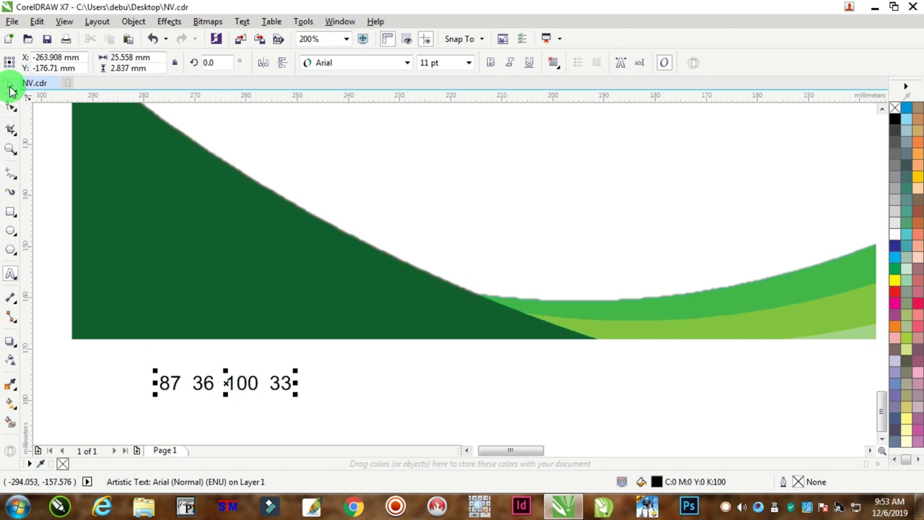
# Step: Move the "87 36 100 33" colour note just beneath the lower-left corner of the page
pyautogui.click(11, 86)
pyautogui.scroll(-2, 509, 421)
pyautogui.moveTo(439, 410); pyautogui.dragTo(798, 198)
pyautogui.scroll(2, 836, 168)
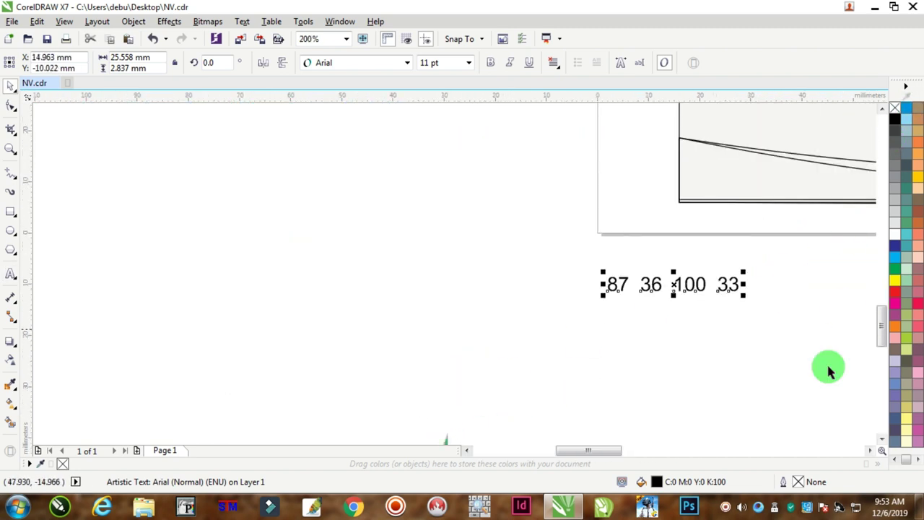
# Step: Fill the traced dark corner shape on the page with solid green and change the fill to C87 M36 Y100 K33
pyautogui.click(870, 450)
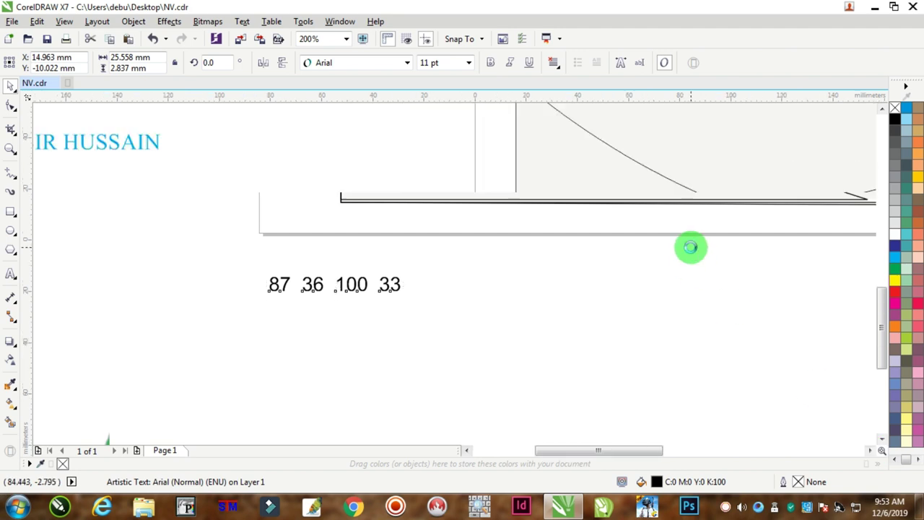
pyautogui.scroll(-2, 690, 248)
pyautogui.scroll(1, 727, 219)
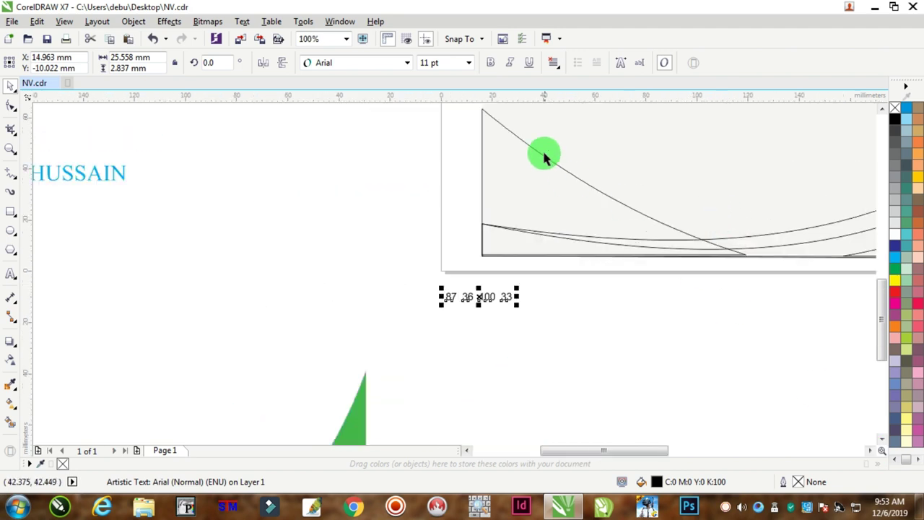
pyautogui.click(495, 122)
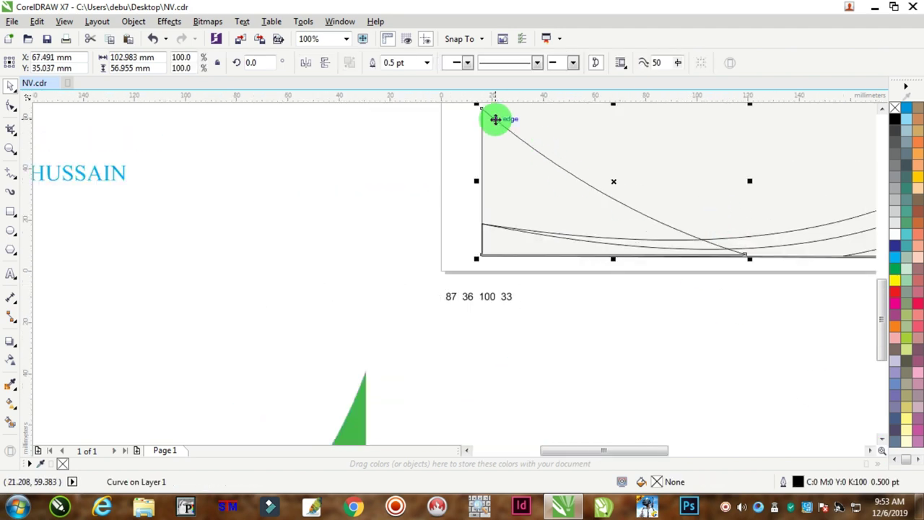
pyautogui.click(894, 270)
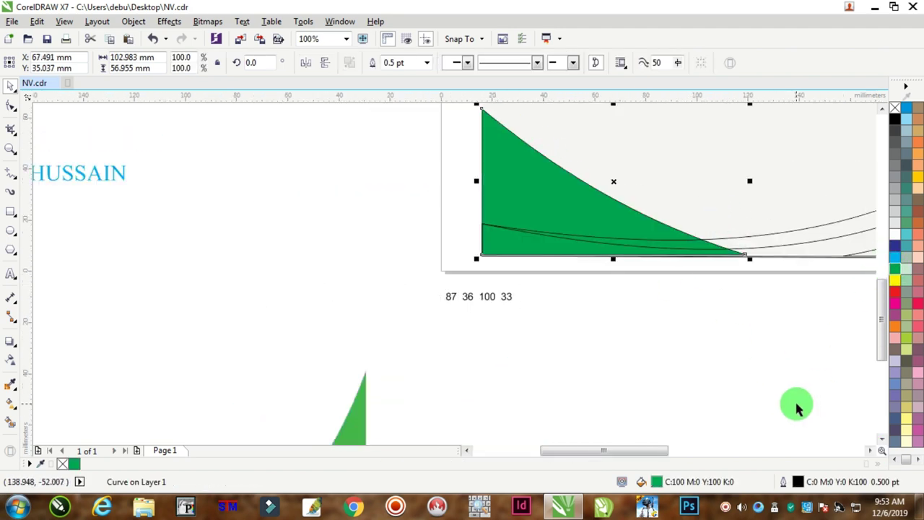
pyautogui.doubleClick(656, 482)
pyautogui.moveTo(509, 129); pyautogui.dragTo(873, 74)
pyautogui.moveTo(778, 83); pyautogui.dragTo(148, 76)
pyautogui.doubleClick(333, 151)
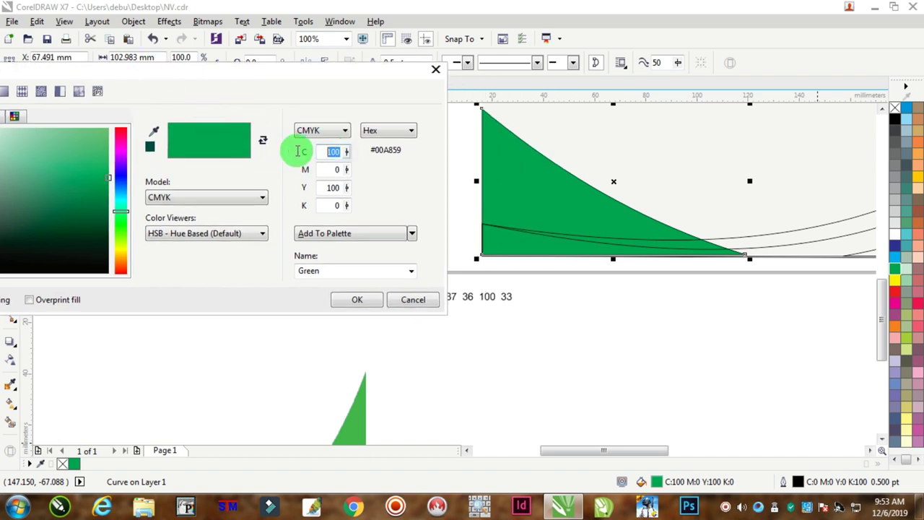
pyautogui.moveTo(415, 74); pyautogui.dragTo(342, 99)
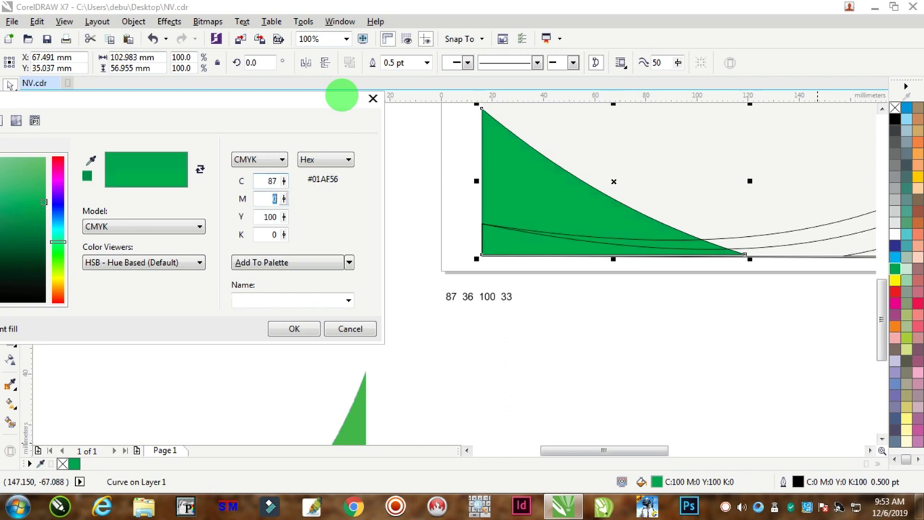
pyautogui.press('Tab')
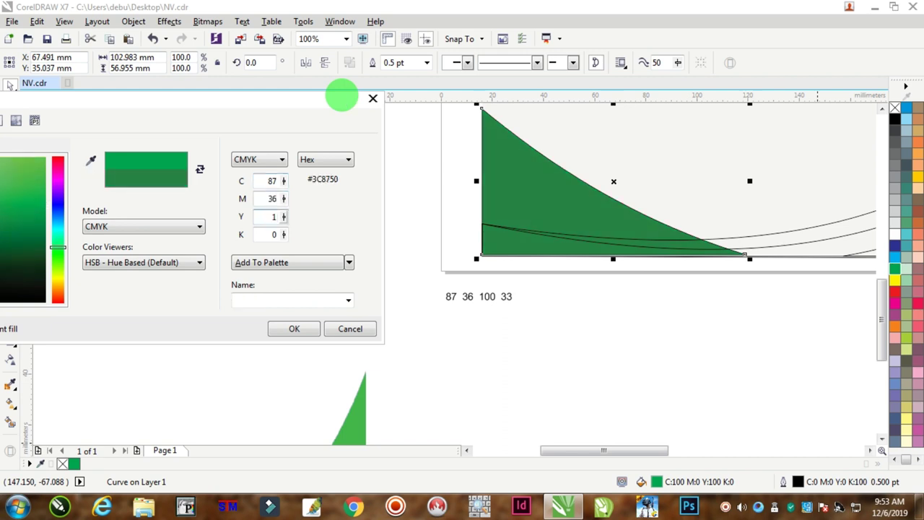
pyautogui.click(341, 95)
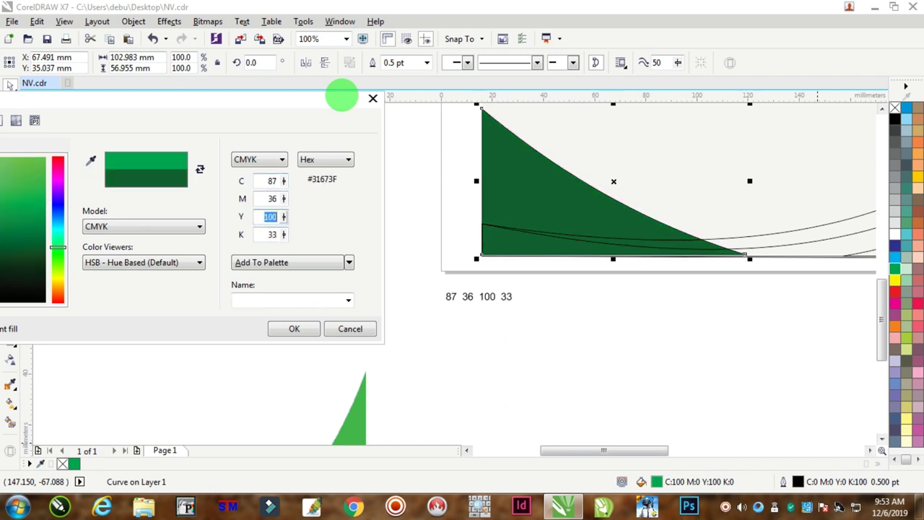
pyautogui.click(294, 329)
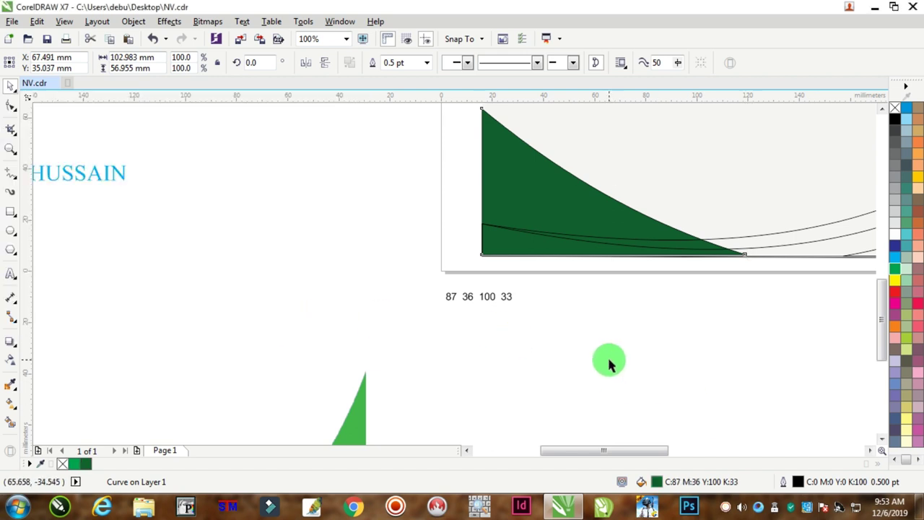
# Step: Move the CMYK bitmap up beside the page's left edge and place the colour note below the bitmap
pyautogui.scroll(-4, 609, 363)
pyautogui.click(449, 336)
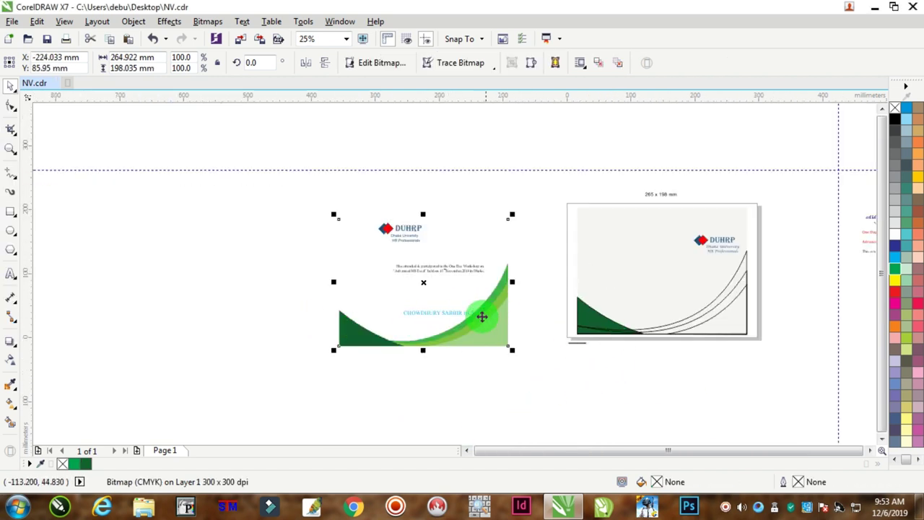
pyautogui.click(558, 360)
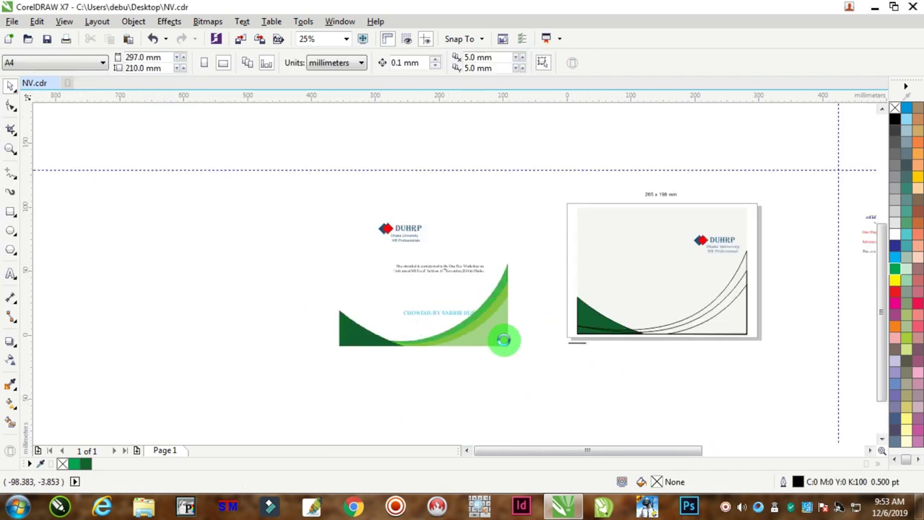
pyautogui.scroll(2, 501, 336)
pyautogui.moveTo(637, 349); pyautogui.dragTo(470, 363)
# Step: Read the CMYK values of the bitmap's light green corner area with the Color Eyedropper
pyautogui.scroll(4, 470, 363)
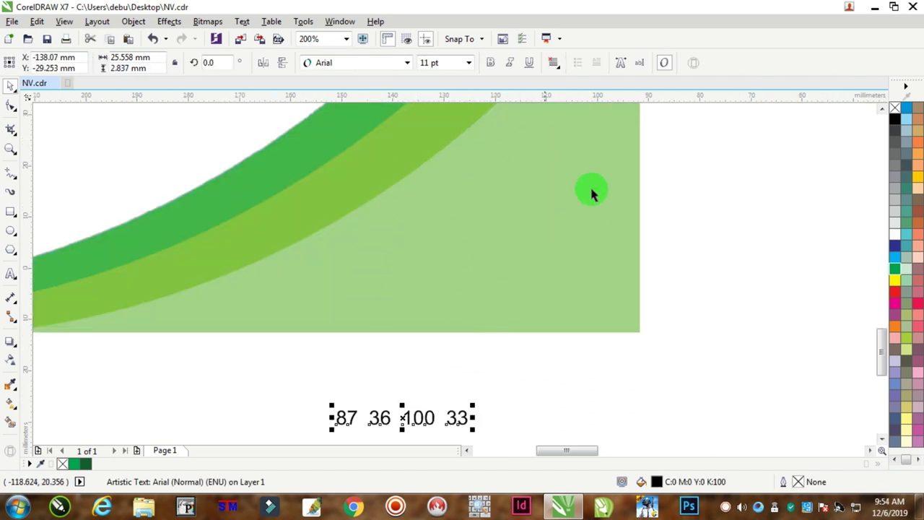
pyautogui.click(13, 385)
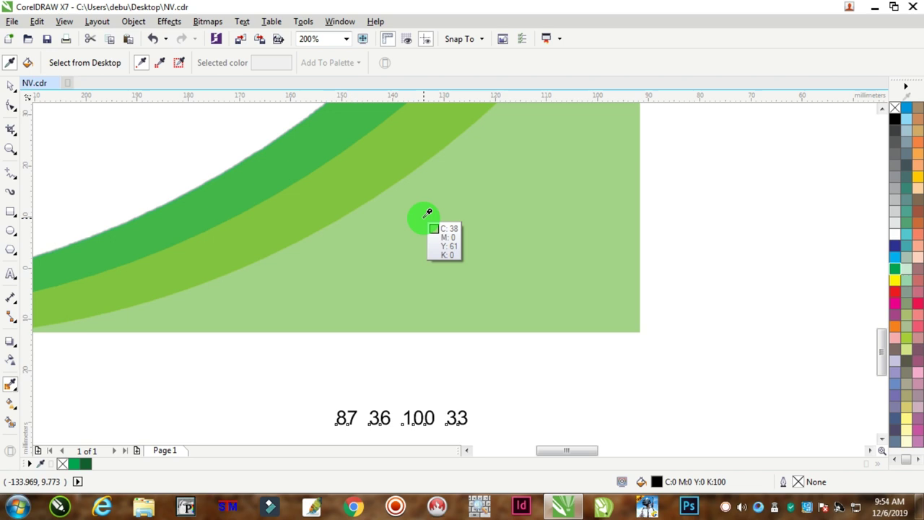
pyautogui.scroll(-1, 427, 213)
pyautogui.click(11, 87)
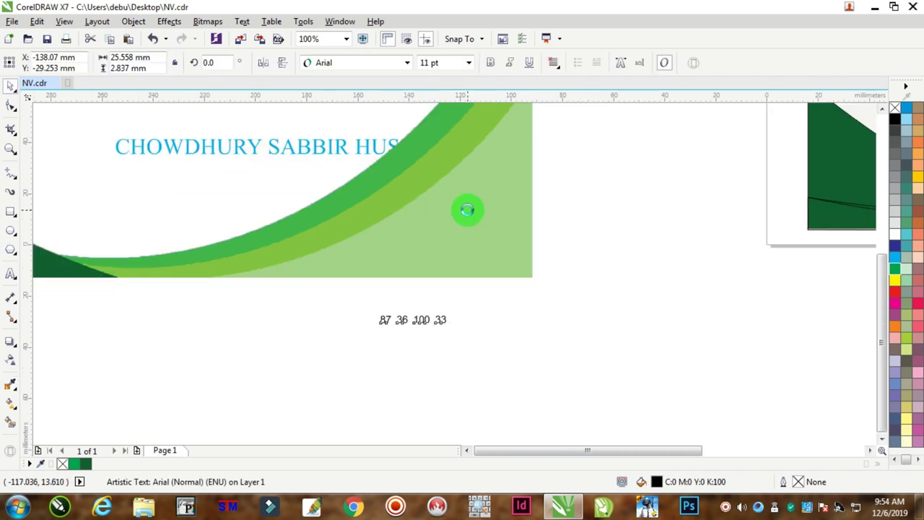
# Step: Fill the innermost traced curve shape at the page's lower-right corner with solid green
pyautogui.scroll(-2, 466, 209)
pyautogui.scroll(1, 702, 200)
pyautogui.click(726, 184)
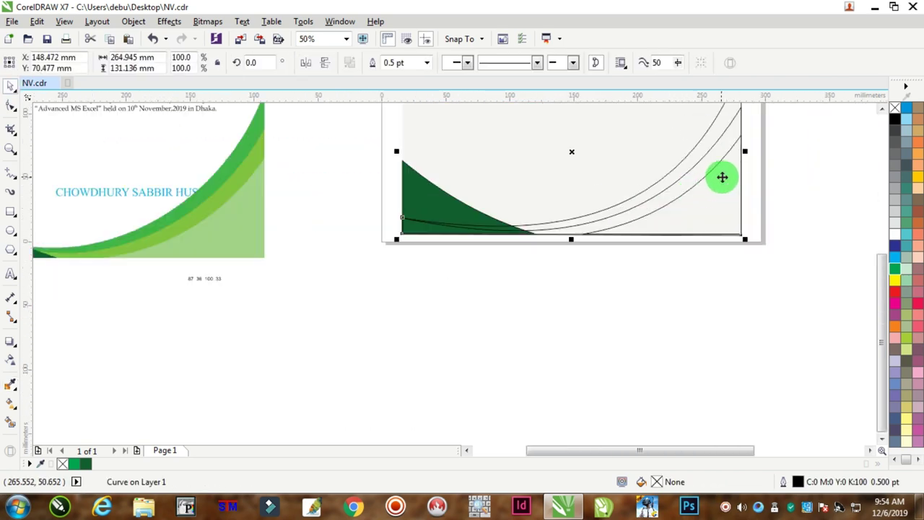
pyautogui.click(730, 163)
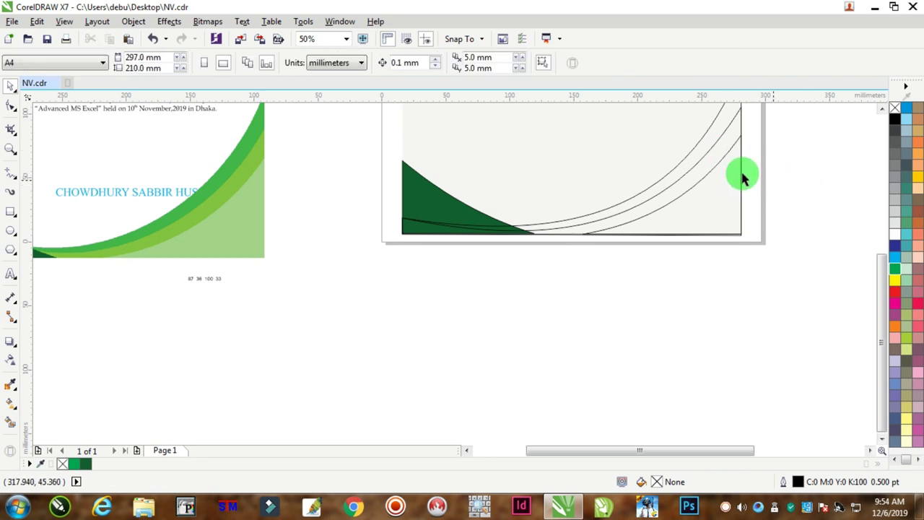
pyautogui.click(735, 171)
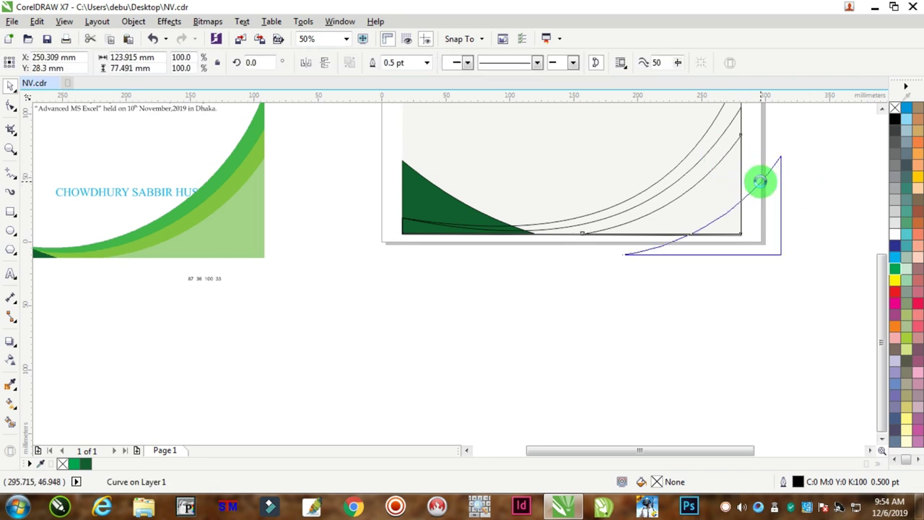
pyautogui.click(895, 268)
# Step: Change the lower-right corner shape's fill to C38 M0 Y61 K0
pyautogui.doubleClick(654, 482)
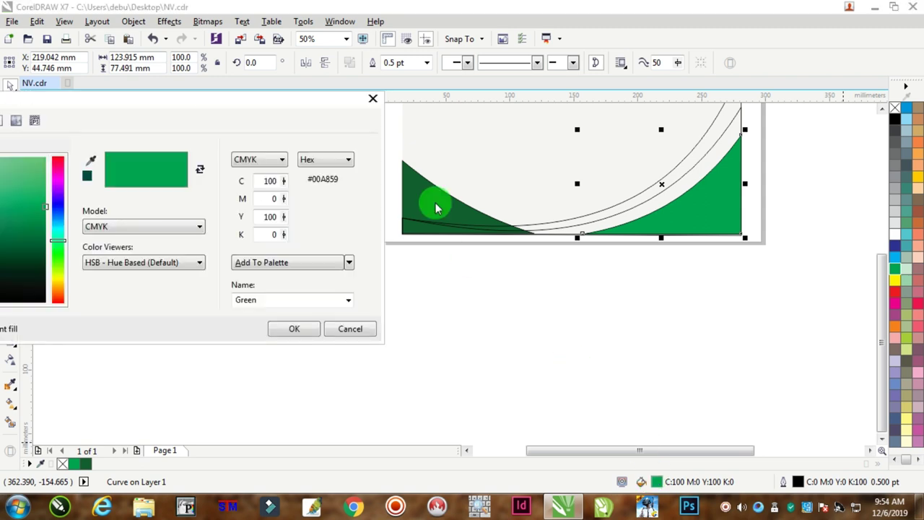
pyautogui.doubleClick(263, 180)
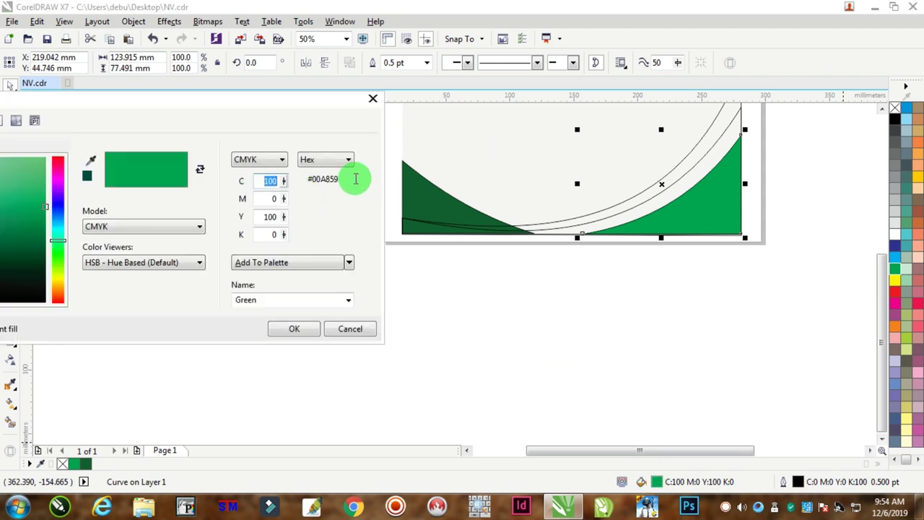
pyautogui.write('38')
pyautogui.press('Tab')
pyautogui.press('Tab')
pyautogui.write('61')
pyautogui.press('Tab')
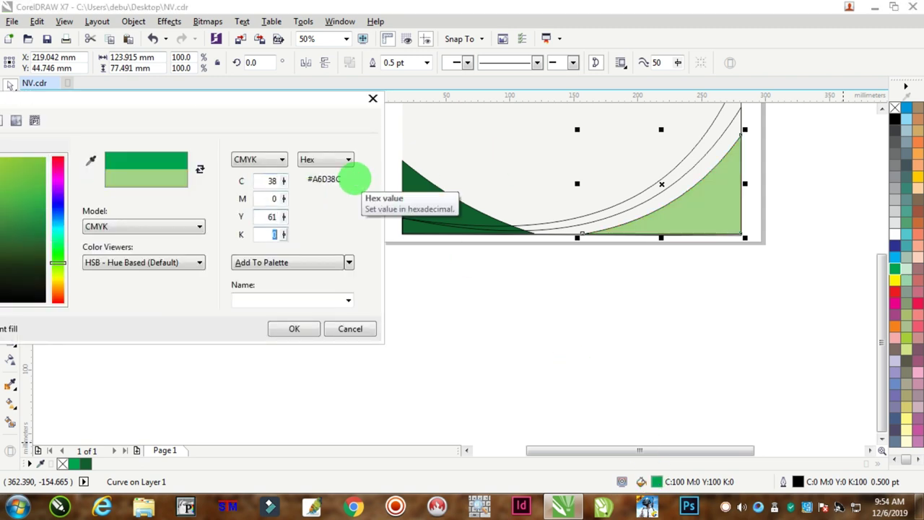
pyautogui.click(287, 328)
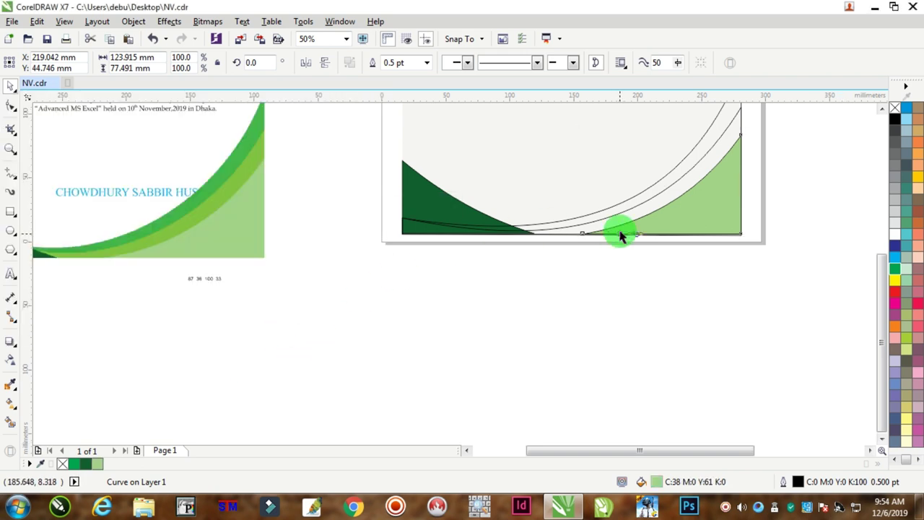
# Step: Read the CMYK values of the bitmap's middle yellow-green band with the Color Eyedropper
pyautogui.click(488, 319)
pyautogui.scroll(2, 171, 228)
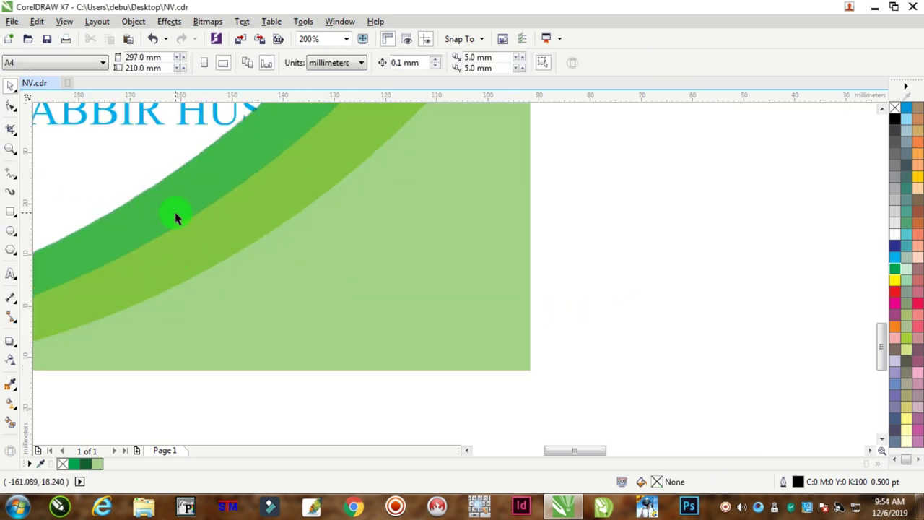
pyautogui.click(13, 387)
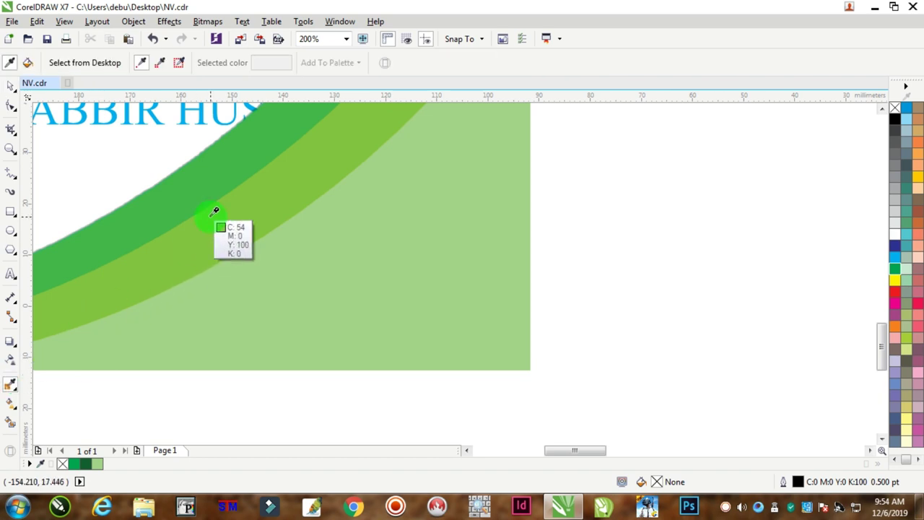
pyautogui.scroll(-2, 214, 211)
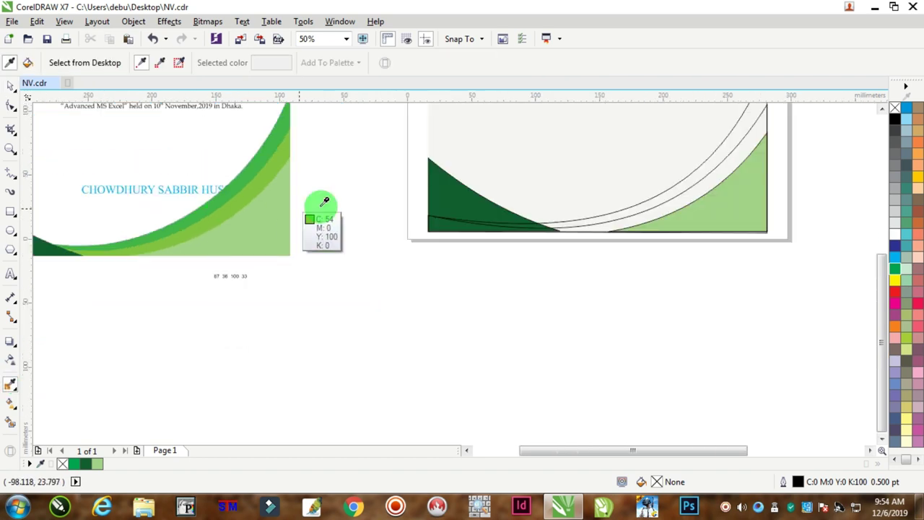
pyautogui.click(10, 87)
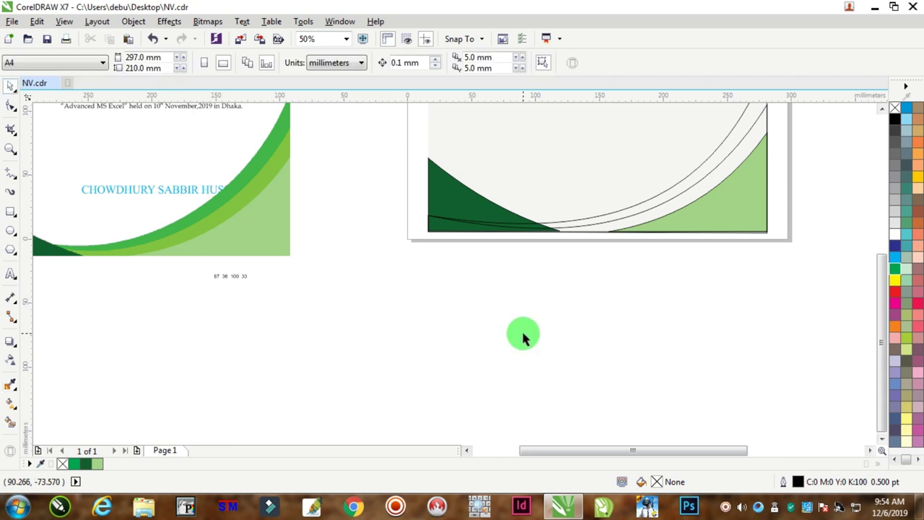
# Step: Fill the middle traced curve shape on the page with solid green and change the fill to C54 M0 Y100 K0
pyautogui.scroll(-2, 547, 316)
pyautogui.scroll(2, 592, 278)
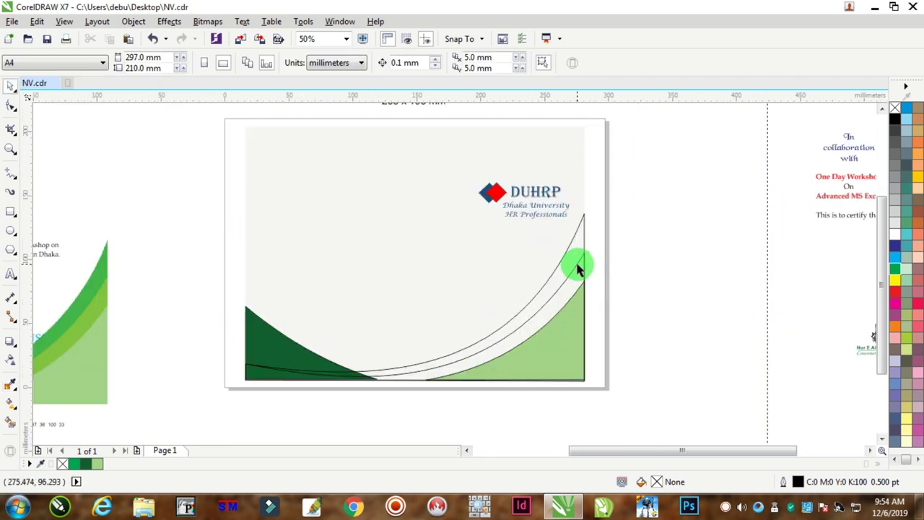
pyautogui.moveTo(578, 269); pyautogui.dragTo(626, 243)
pyautogui.hotkey('ctrl', 'z')
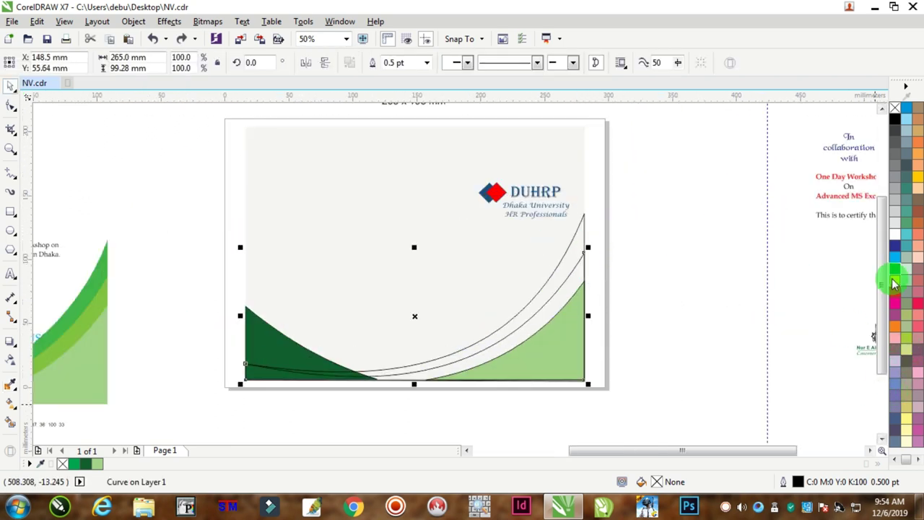
pyautogui.click(894, 270)
pyautogui.doubleClick(657, 482)
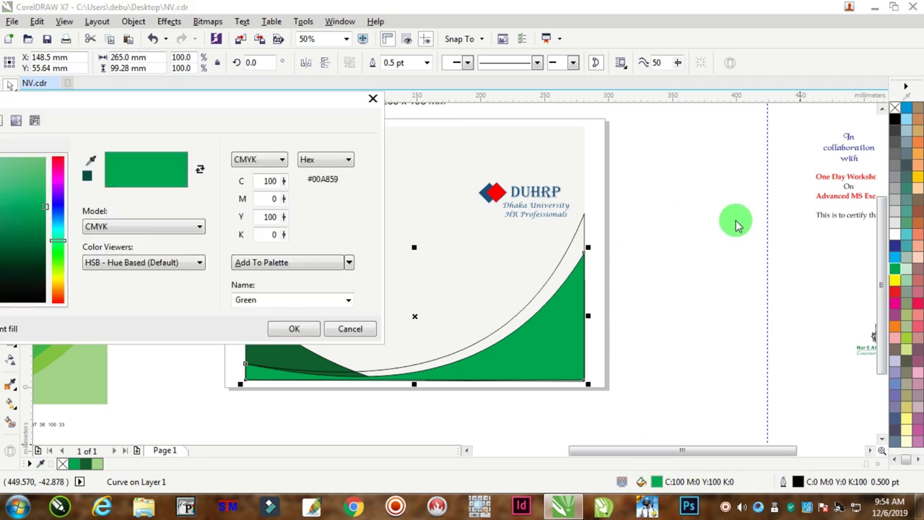
pyautogui.doubleClick(268, 180)
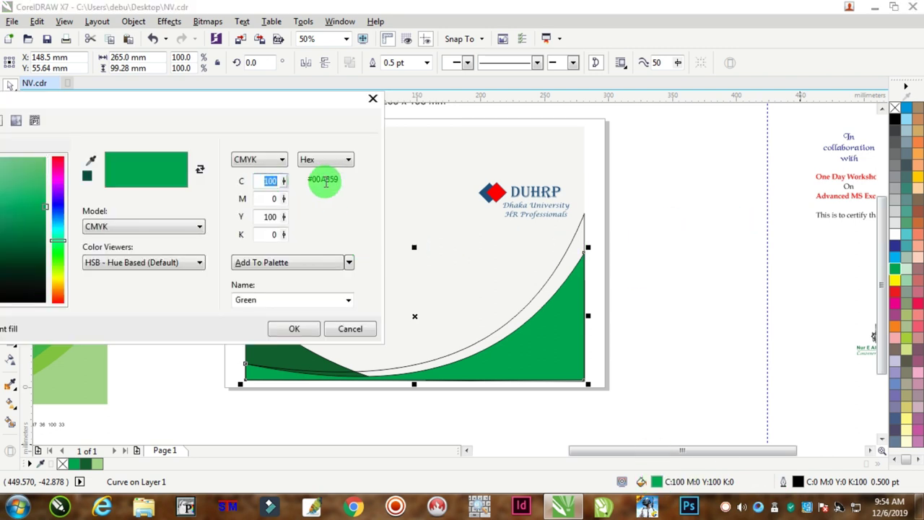
pyautogui.press('Tab')
pyautogui.press('Tab')
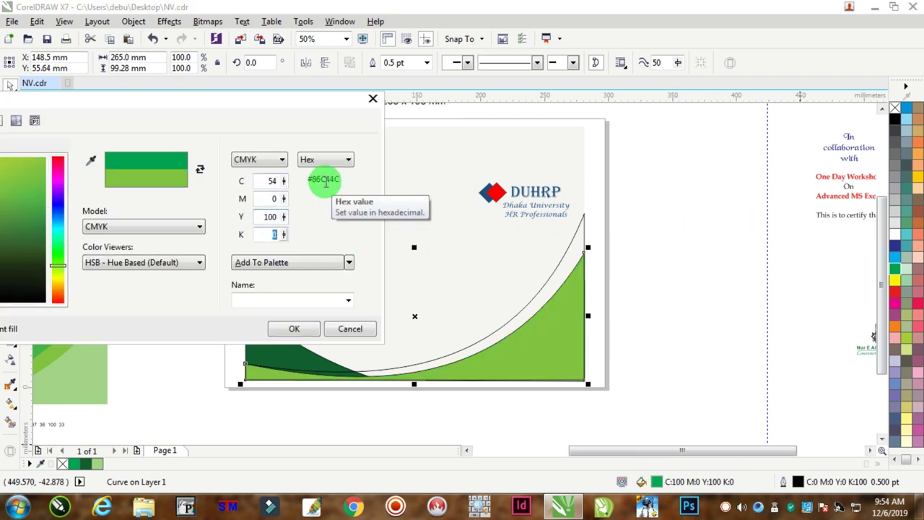
pyautogui.click(294, 328)
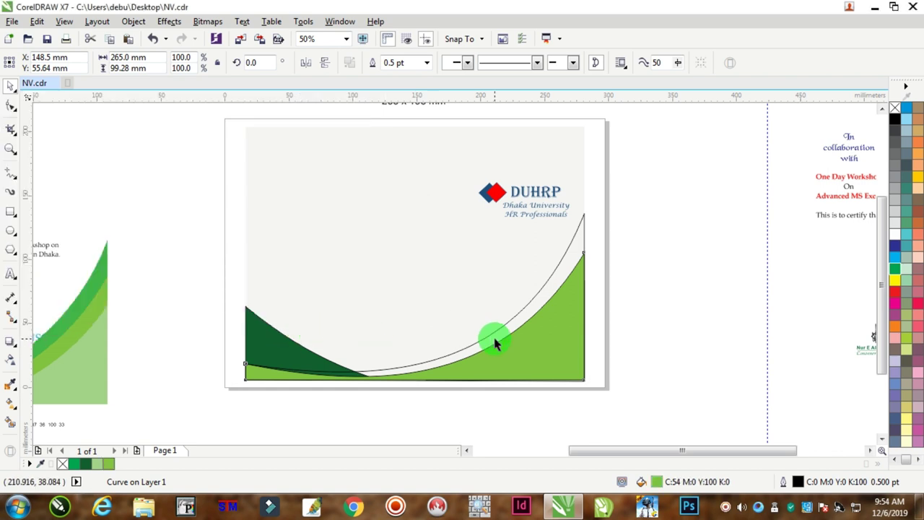
# Step: Send the unfilled outermost curve to the back of the page, followed by the yellow-green middle shape
pyautogui.rightClick(546, 326)
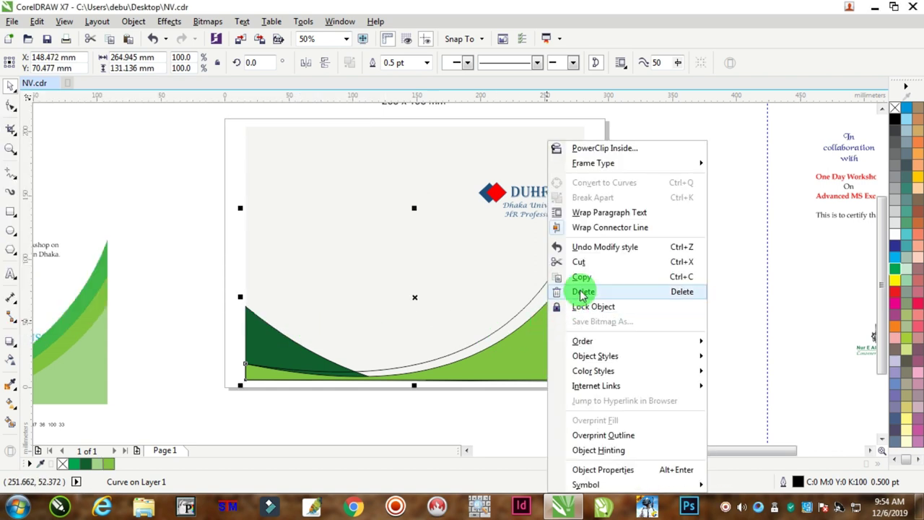
pyautogui.moveTo(598, 352)
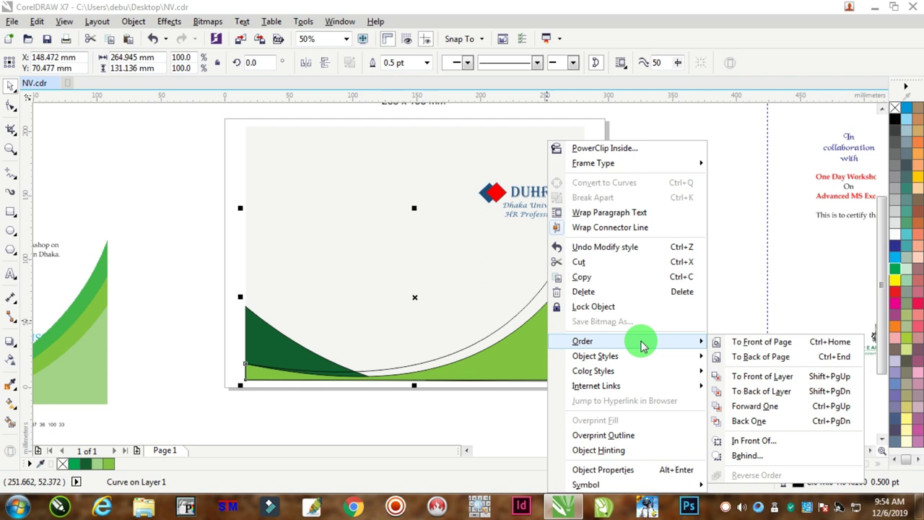
pyautogui.click(765, 358)
pyautogui.moveTo(546, 334); pyautogui.dragTo(584, 332)
pyautogui.rightClick(570, 316)
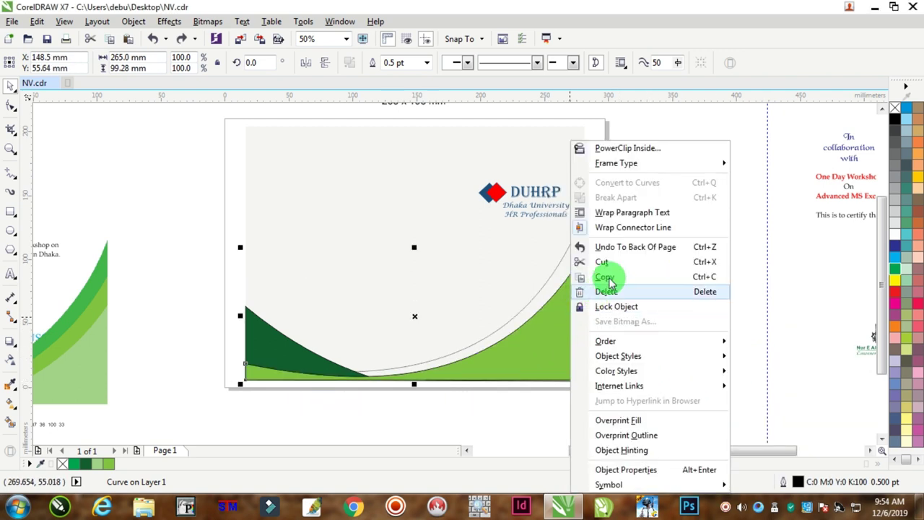
pyautogui.moveTo(624, 345)
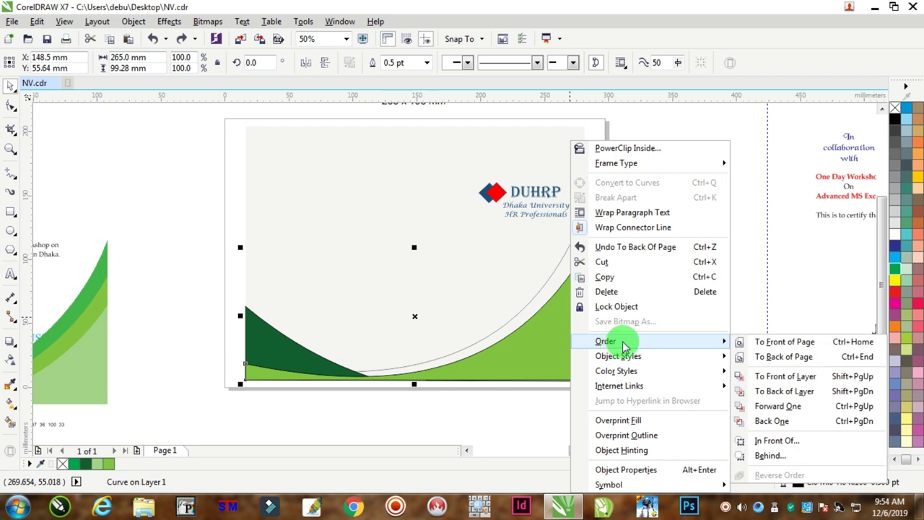
pyautogui.click(785, 358)
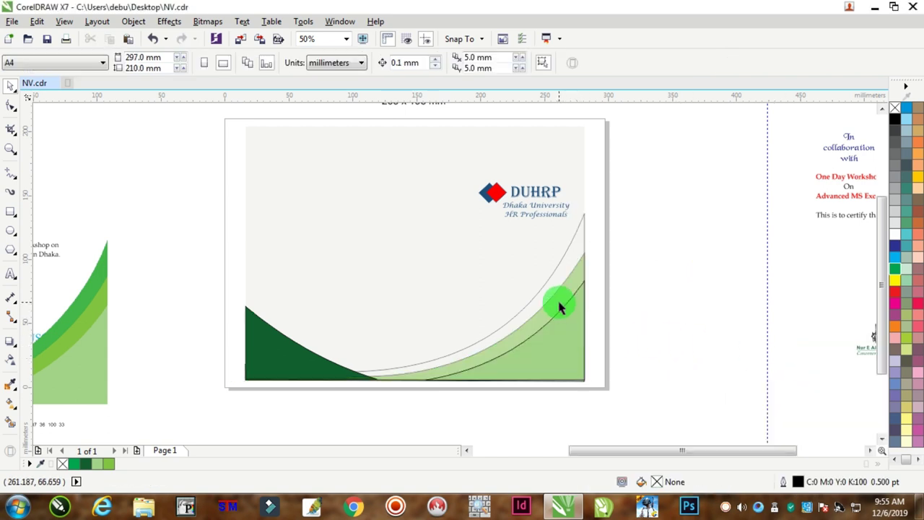
# Step: Read the CMYK values of the bitmap's outer green band with the Color Eyedropper
pyautogui.scroll(-2, 560, 307)
pyautogui.scroll(2, 320, 320)
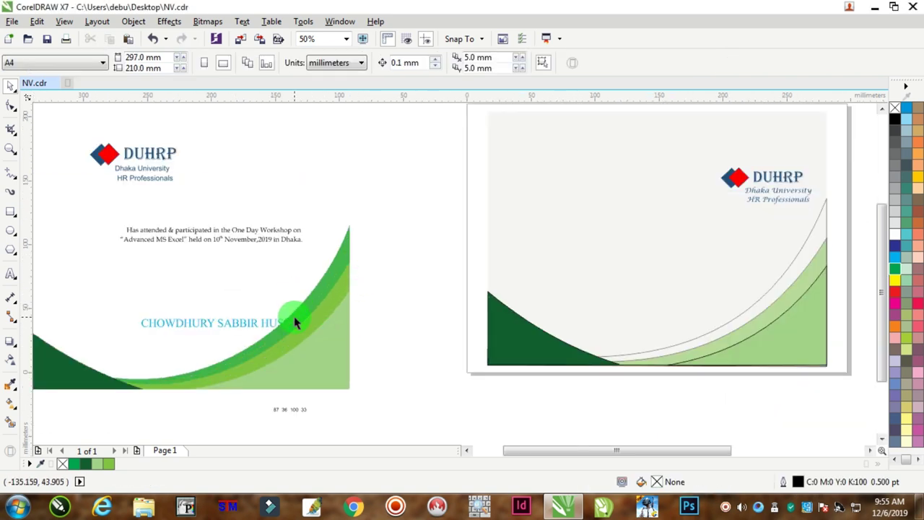
pyautogui.scroll(4, 295, 322)
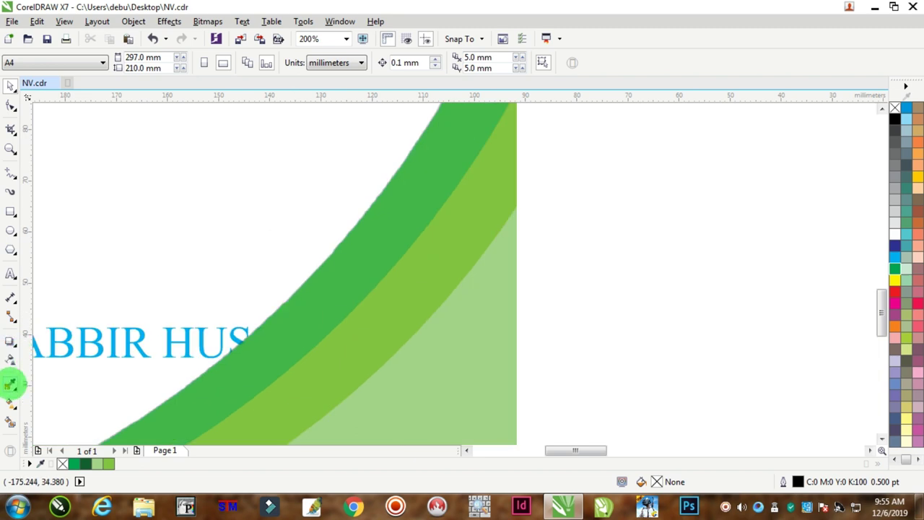
pyautogui.click(11, 384)
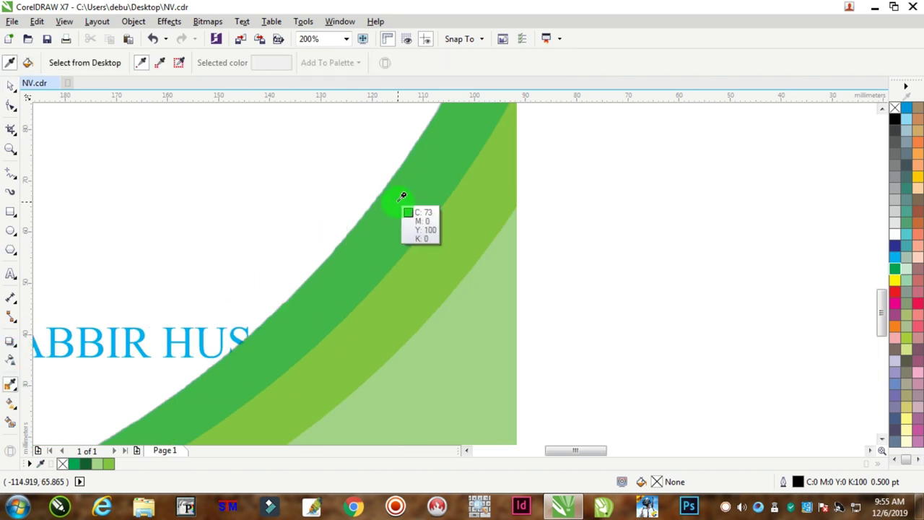
pyautogui.scroll(-5, 402, 196)
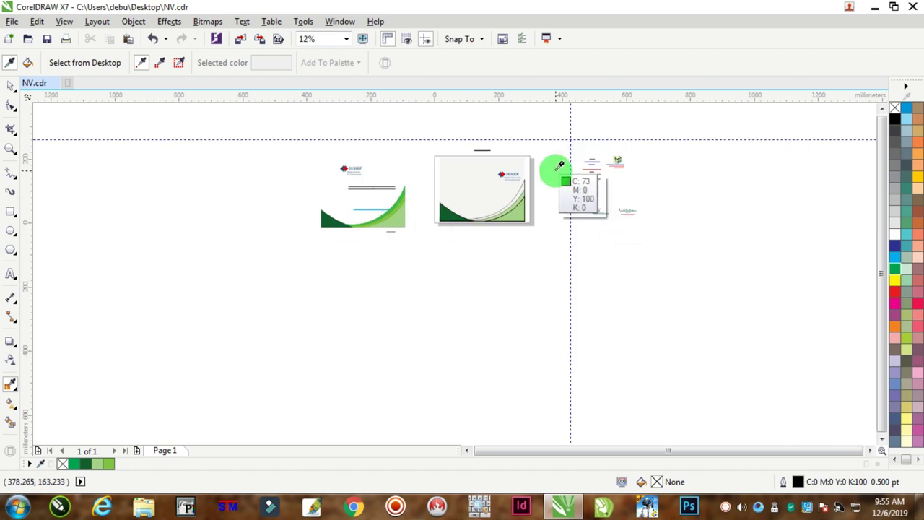
pyautogui.scroll(3, 553, 165)
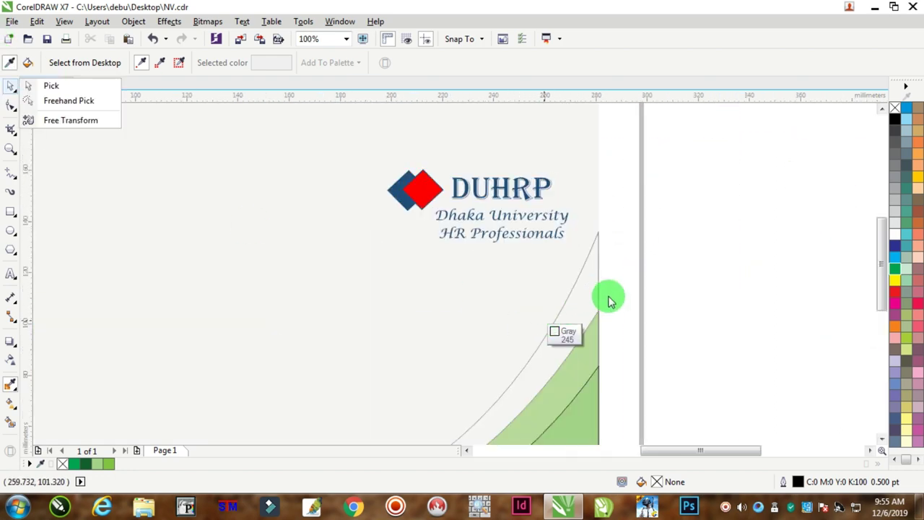
pyautogui.click(11, 86)
pyautogui.scroll(-3, 345, 359)
pyautogui.scroll(3, 450, 354)
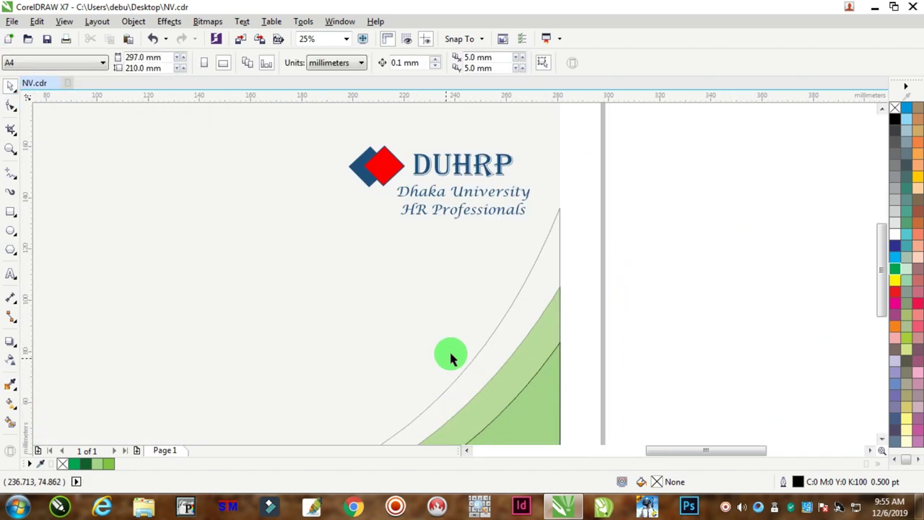
pyautogui.click(532, 272)
pyautogui.moveTo(532, 272); pyautogui.dragTo(596, 238)
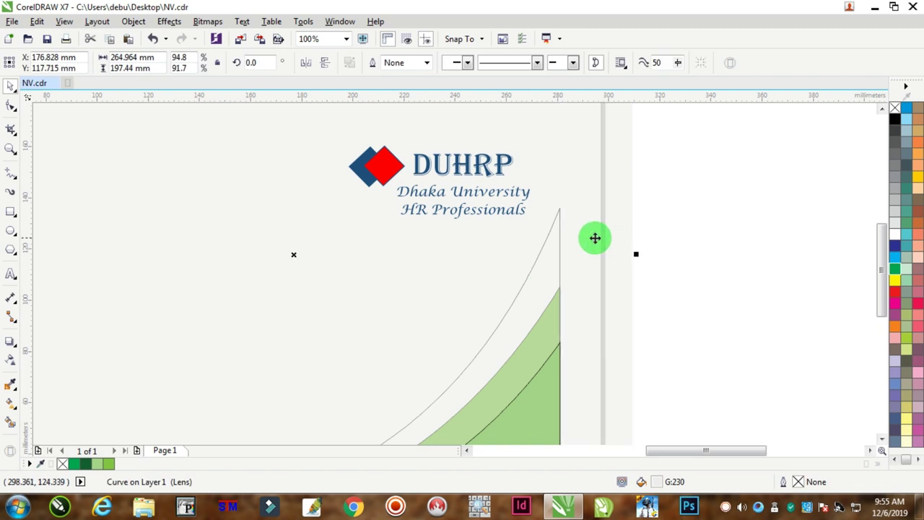
pyautogui.hotkey('ctrl', 'z')
# Step: Fill the outermost traced curve shape with solid green and change the fill to C73 M0 Y100 K0
pyautogui.click(549, 242)
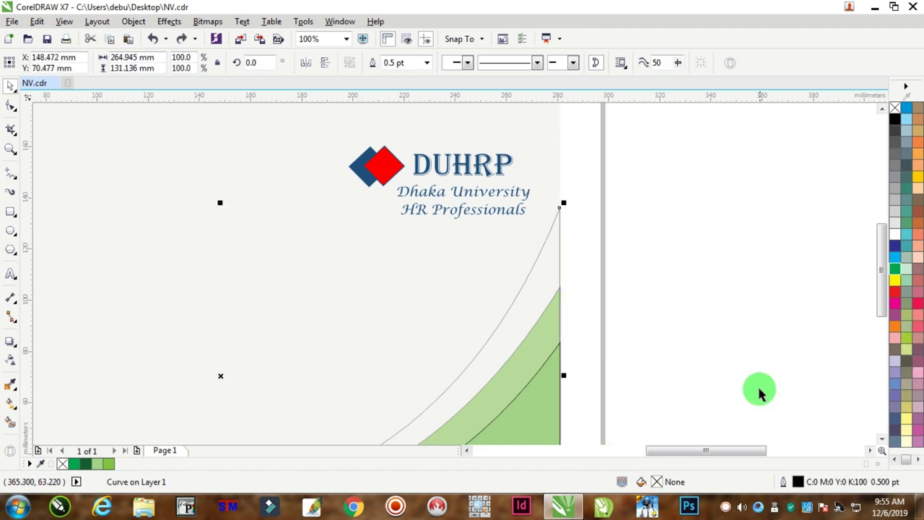
pyautogui.click(893, 270)
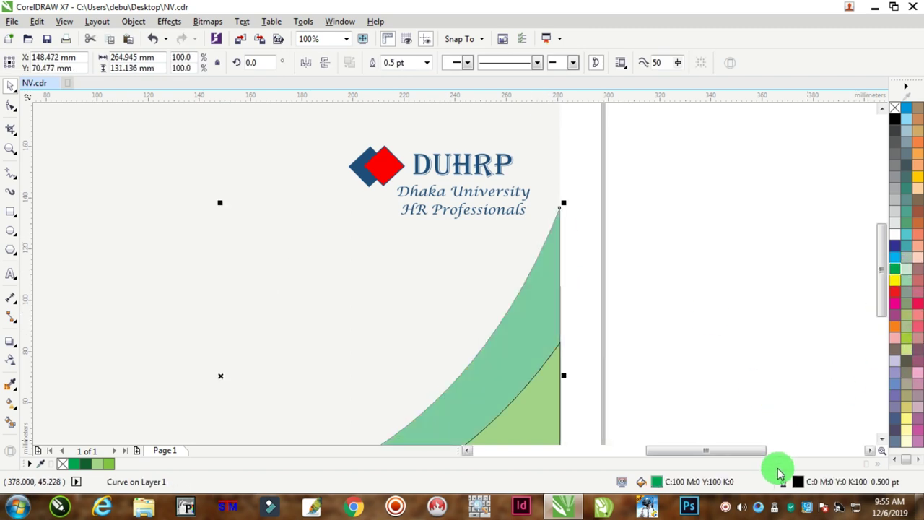
pyautogui.doubleClick(655, 482)
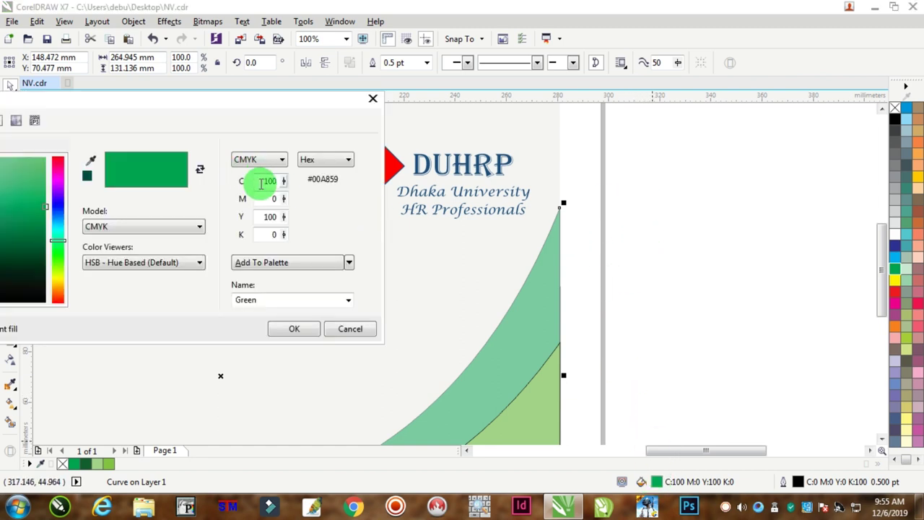
pyautogui.moveTo(262, 182); pyautogui.dragTo(333, 186)
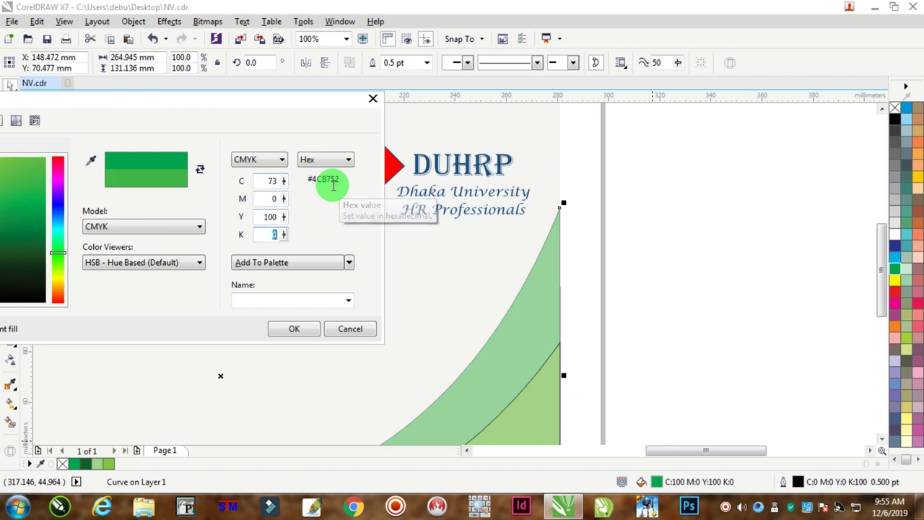
pyautogui.press('Tab')
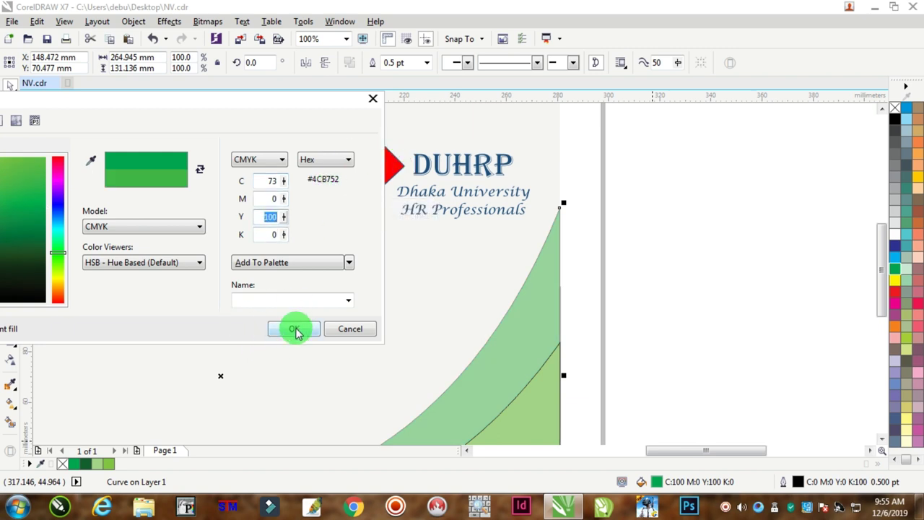
pyautogui.click(293, 329)
pyautogui.scroll(-6, 355, 334)
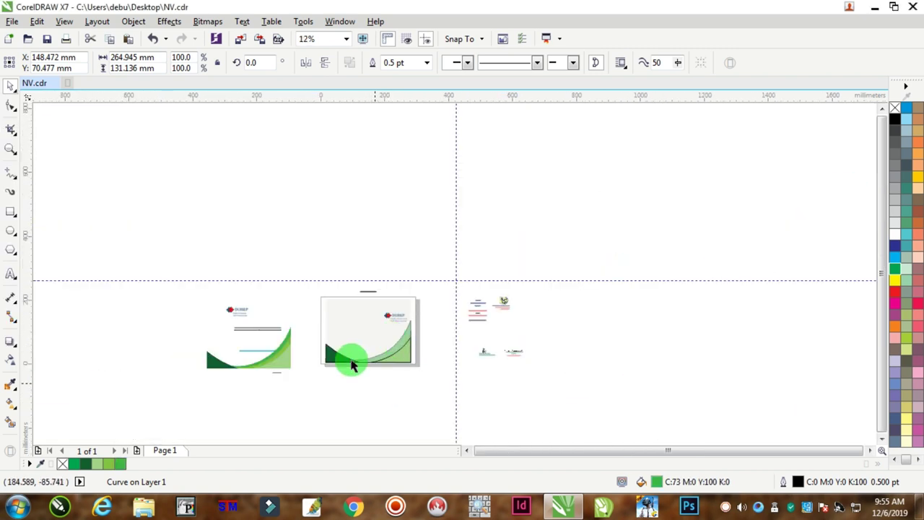
pyautogui.scroll(2, 352, 365)
pyautogui.moveTo(326, 256); pyautogui.dragTo(565, 221)
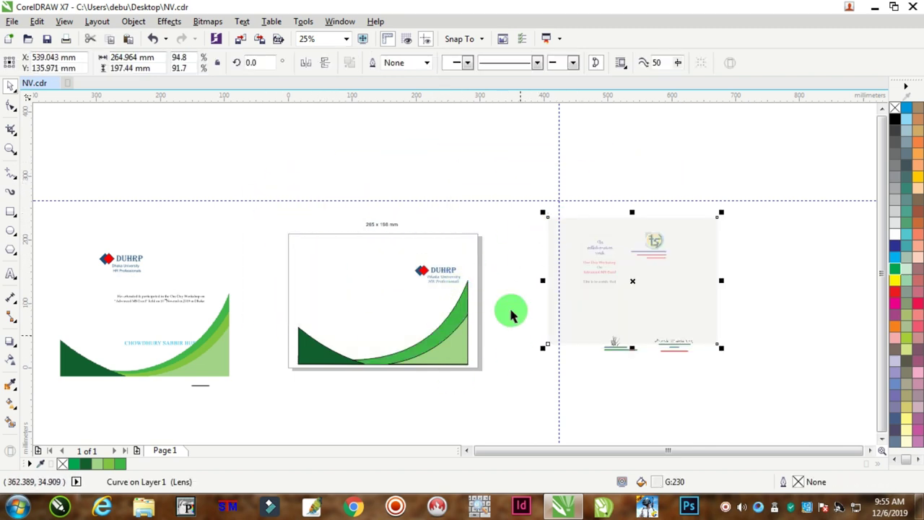
pyautogui.hotkey('ctrl', 'z')
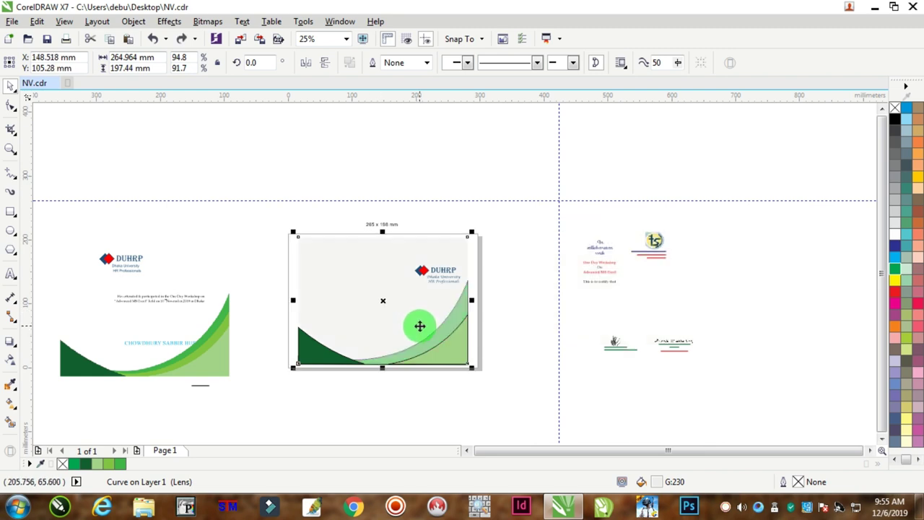
# Step: Send the semi-transparent grey background panel behind the green curve shapes on the page
pyautogui.moveTo(419, 326); pyautogui.dragTo(439, 367)
pyautogui.scroll(4, 439, 367)
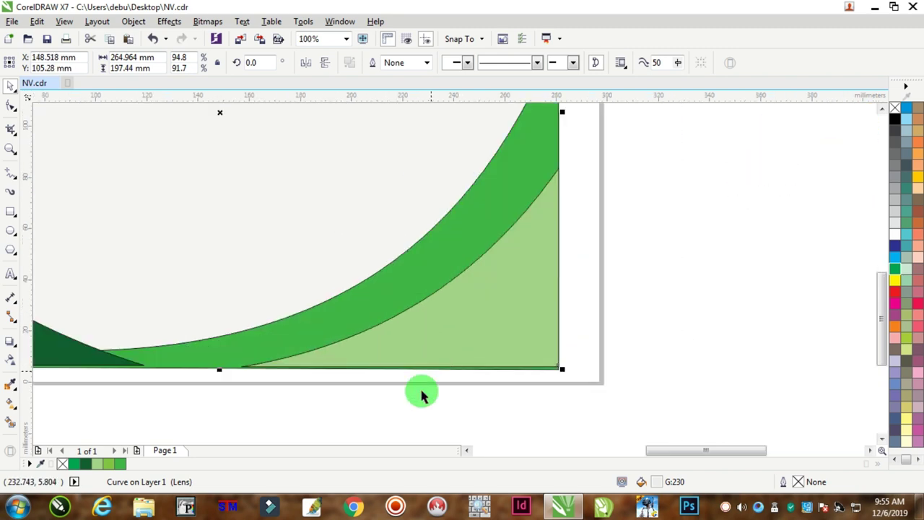
pyautogui.scroll(-4, 423, 395)
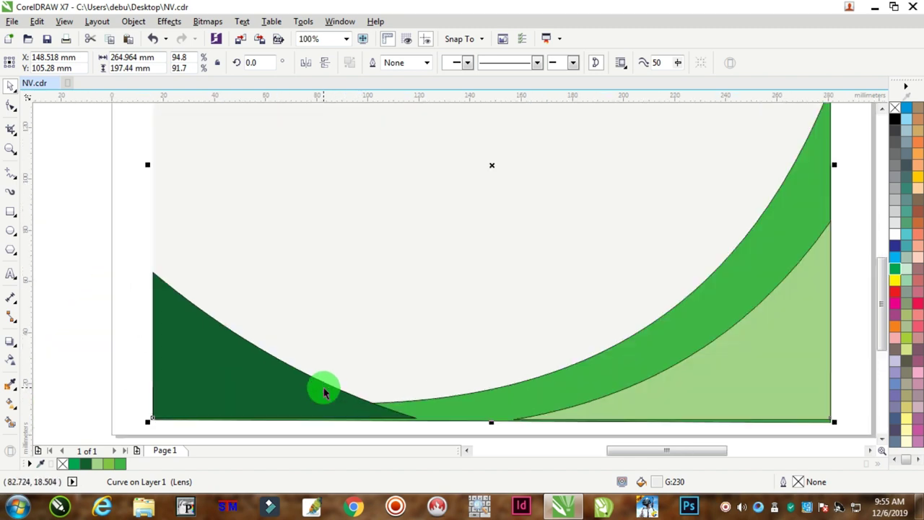
pyautogui.scroll(4, 324, 386)
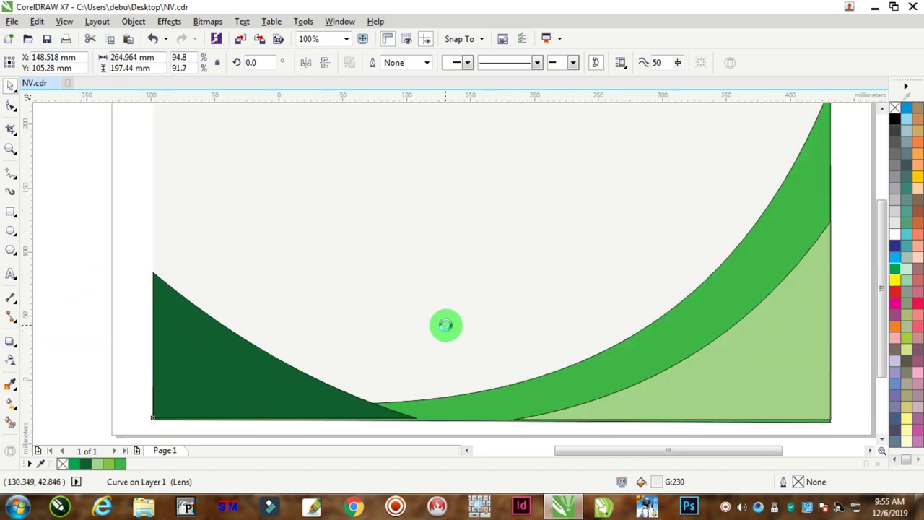
pyautogui.scroll(-4, 445, 324)
# Step: Select the green curve shapes on the page together and remove their outlines
pyautogui.moveTo(592, 394); pyautogui.dragTo(340, 267)
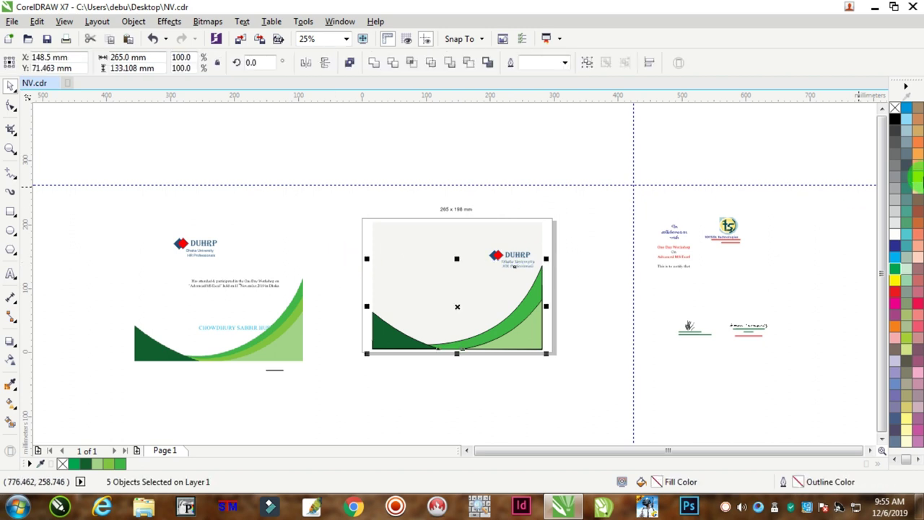
pyautogui.click(895, 109)
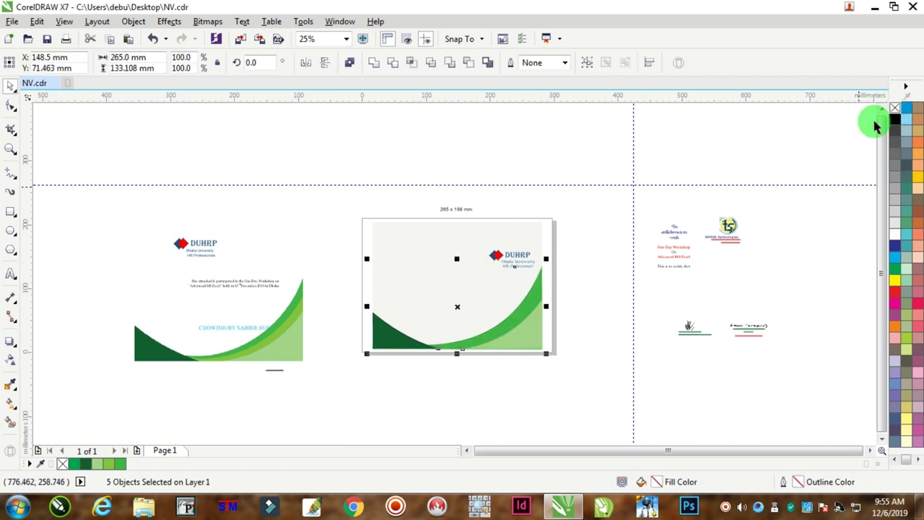
pyautogui.click(475, 391)
# Step: Compare the traced green bands on the page with the bands in the imported bitmap
pyautogui.moveTo(315, 351); pyautogui.dragTo(354, 338)
pyautogui.scroll(1, 408, 370)
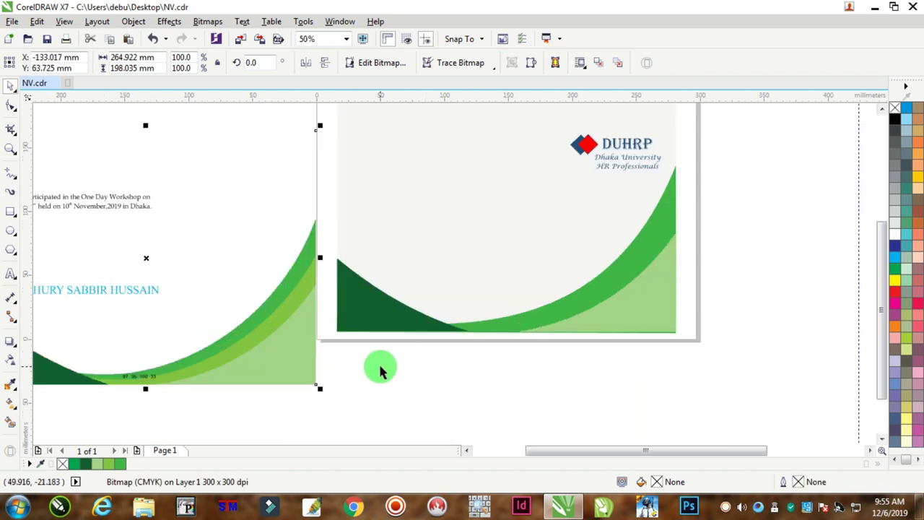
pyautogui.click(528, 385)
pyautogui.moveTo(633, 306)
pyautogui.mouseDown()
pyautogui.moveTo(652, 337)
pyautogui.moveTo(635, 302)
pyautogui.mouseUp()
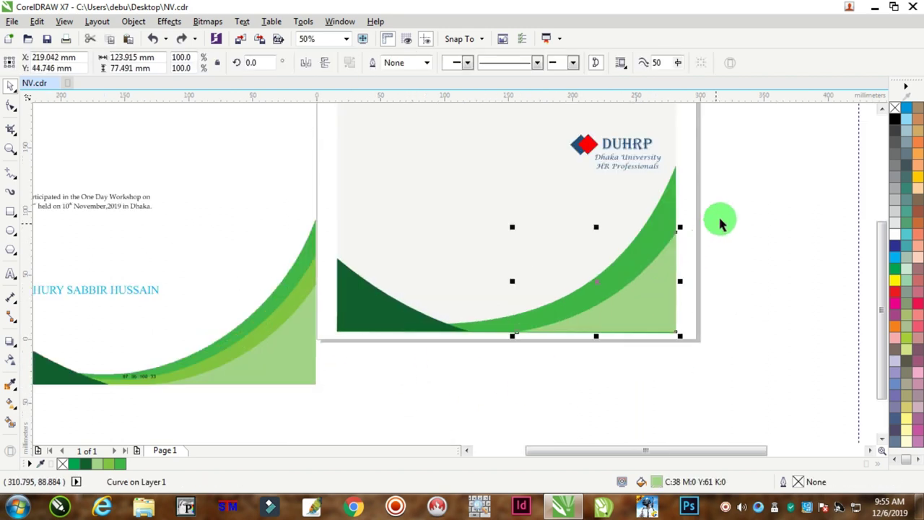
pyautogui.click(745, 202)
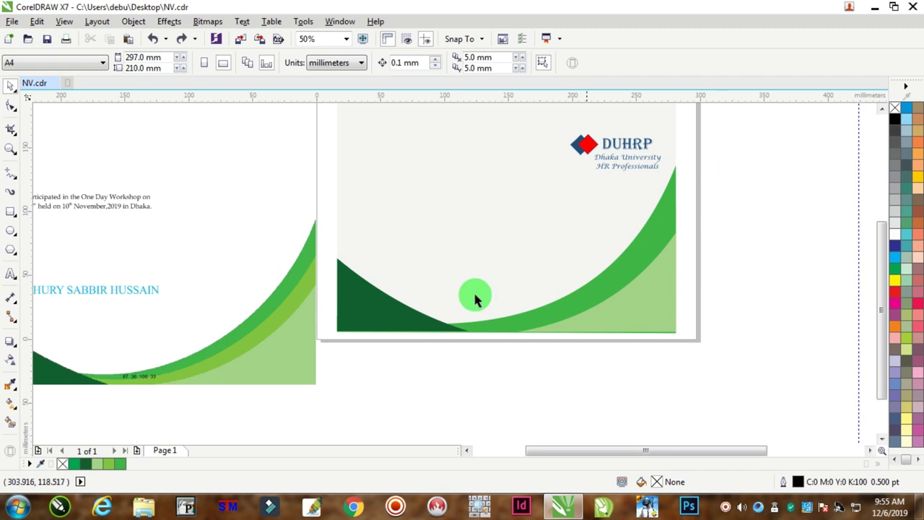
pyautogui.scroll(3, 300, 304)
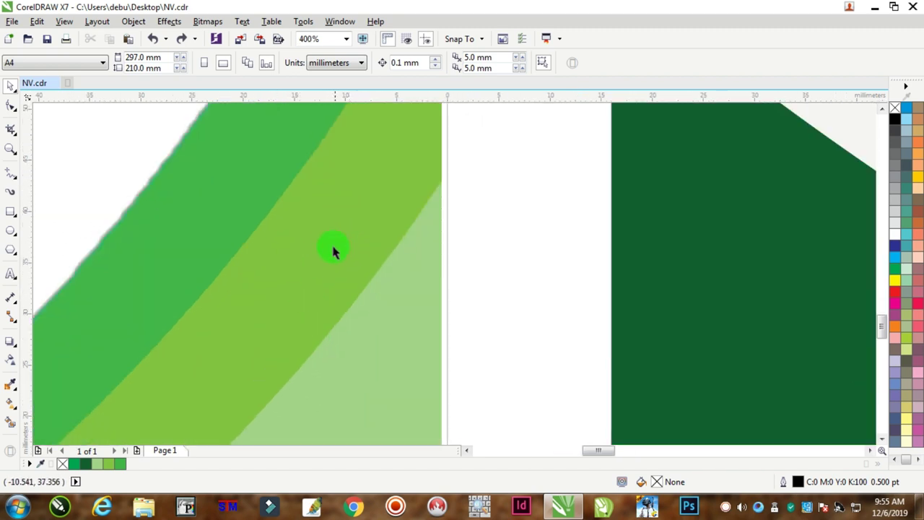
pyautogui.scroll(-5, 333, 260)
pyautogui.scroll(2, 553, 215)
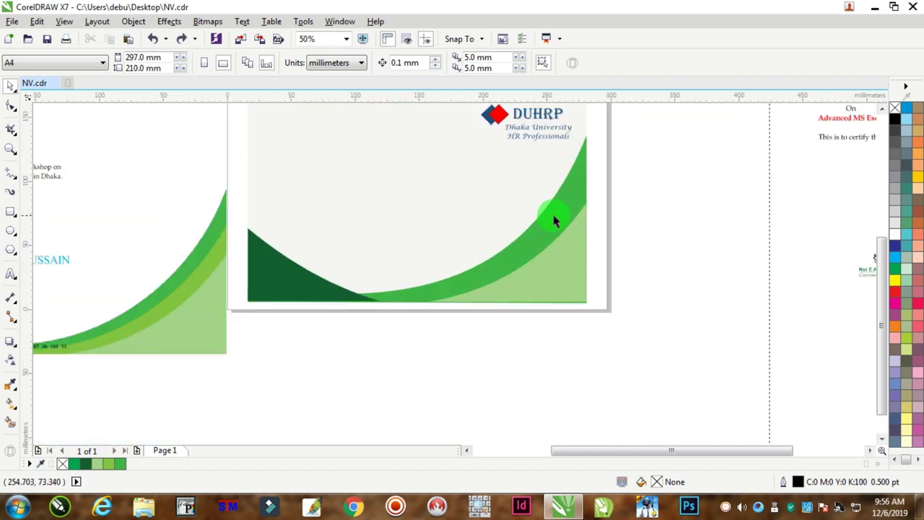
# Step: Send the outermost bright green curve to the back of the page, followed by the grey background panel
pyautogui.moveTo(588, 153); pyautogui.dragTo(658, 163)
pyautogui.press('Escape')
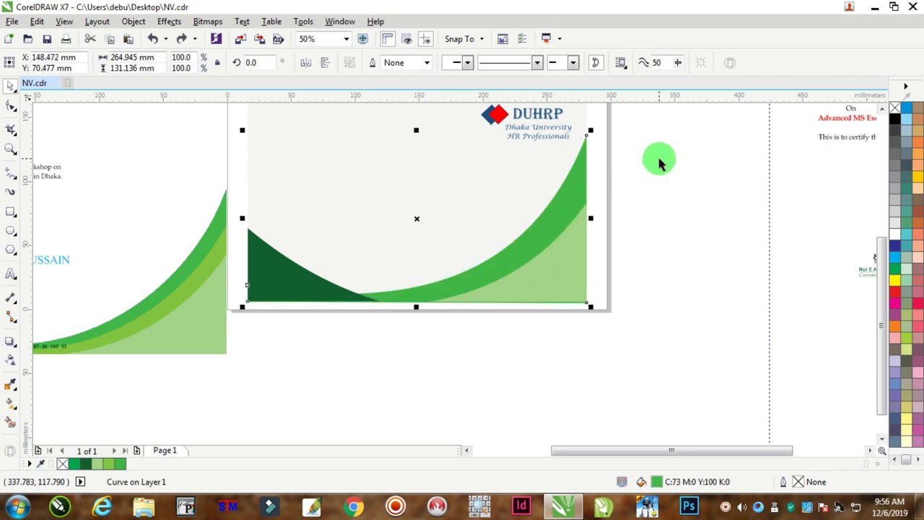
pyautogui.hotkey('ctrl', 'pagedown')
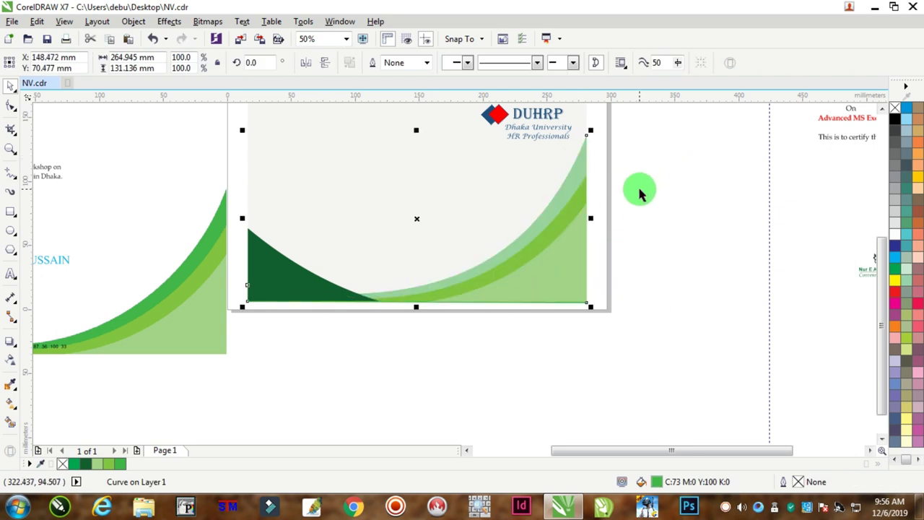
pyautogui.click(686, 222)
pyautogui.click(390, 141)
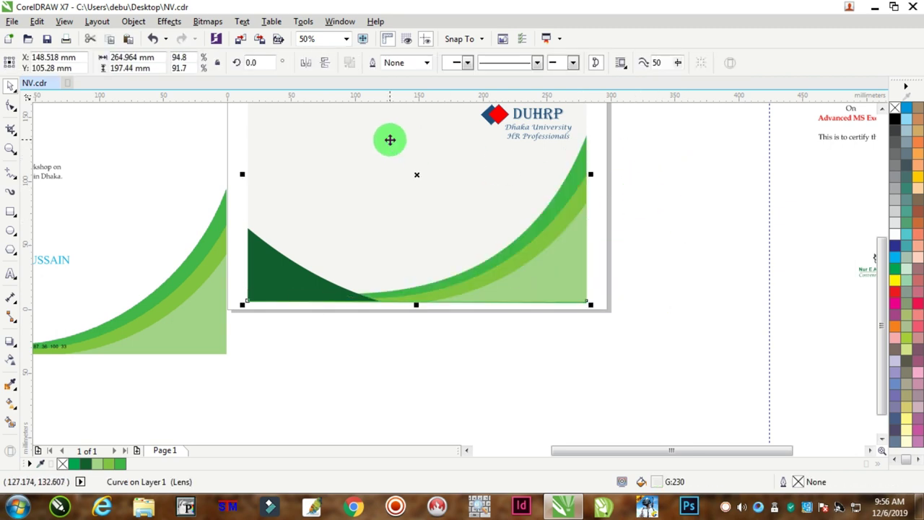
pyautogui.click(498, 347)
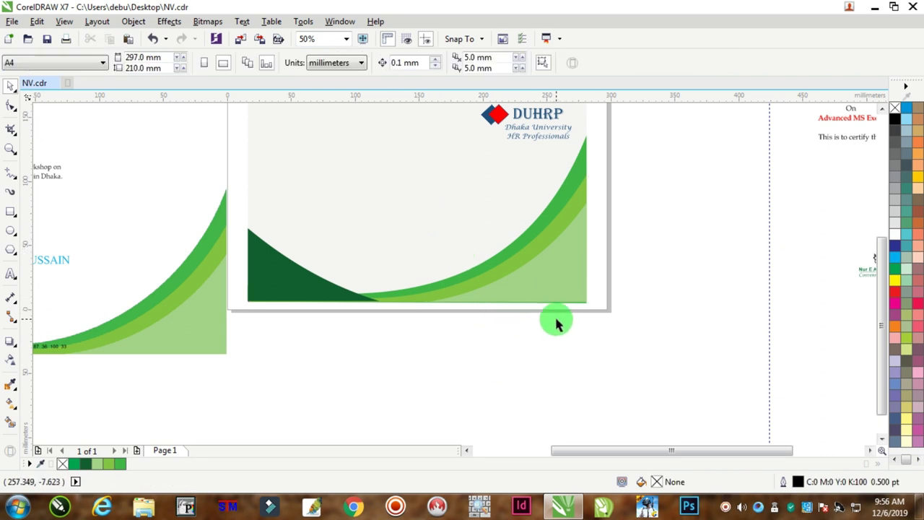
# Step: Align the bottom edge of the light green shape with that of the outermost bright green curve
pyautogui.scroll(4, 556, 323)
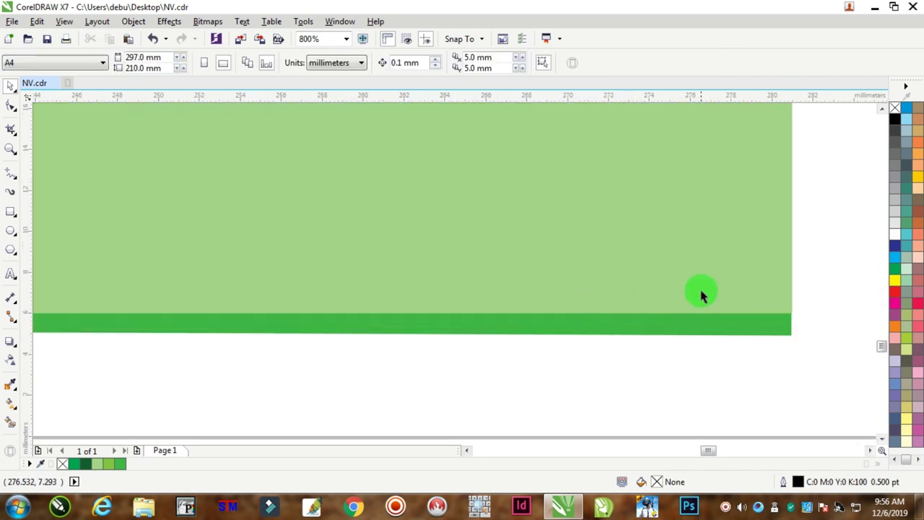
pyautogui.click(666, 280)
pyautogui.keyDown('shift'); pyautogui.click(681, 329); pyautogui.keyUp('shift')
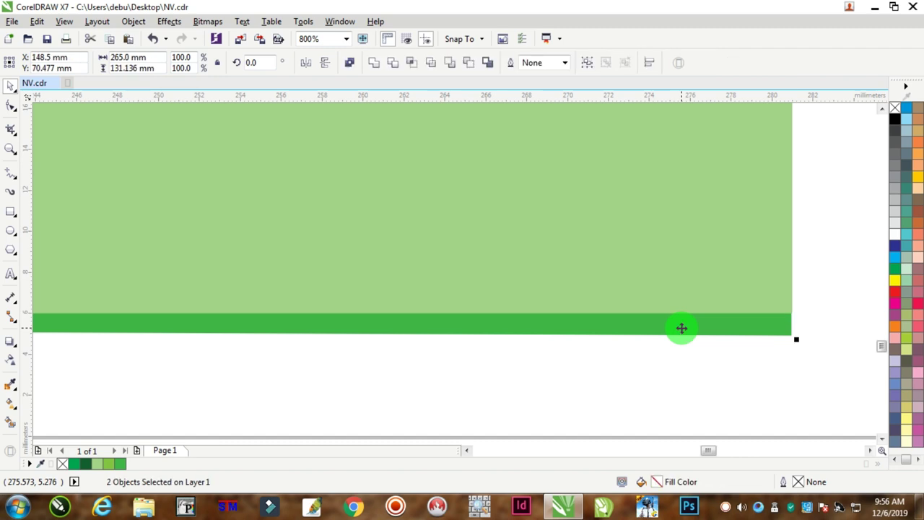
pyautogui.hotkey('ctrl', 'l')
pyautogui.click(644, 371)
pyautogui.scroll(-3, 645, 368)
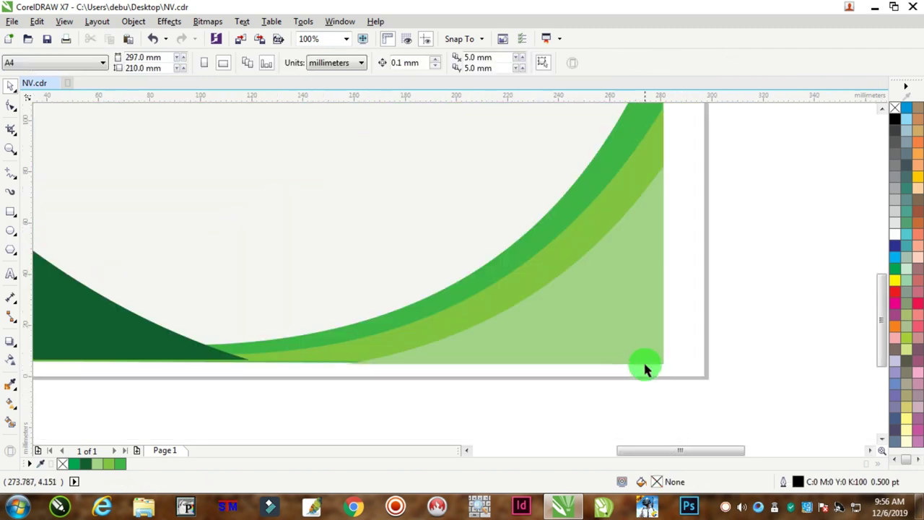
pyautogui.scroll(-3, 508, 312)
# Step: Align the bottom edges of the dark green corner shape and the yellow-green curve
pyautogui.scroll(3, 568, 313)
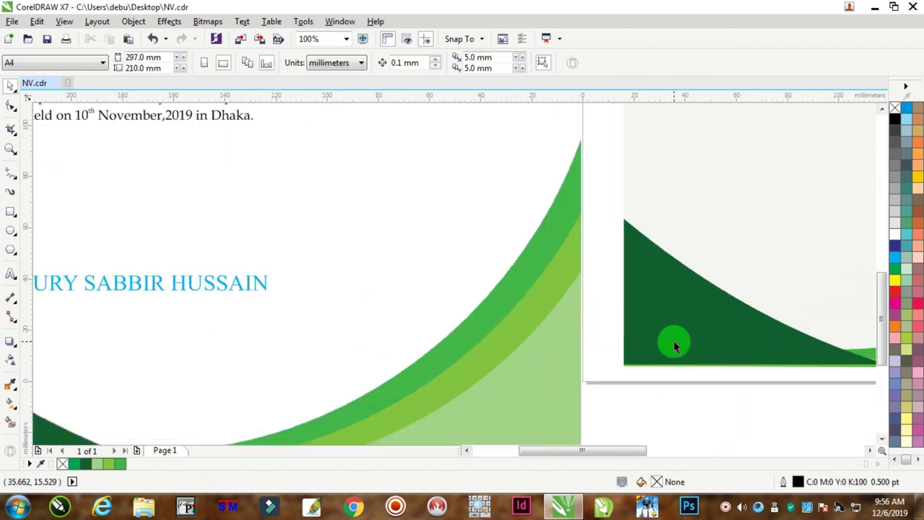
pyautogui.scroll(2, 675, 347)
pyautogui.click(671, 344)
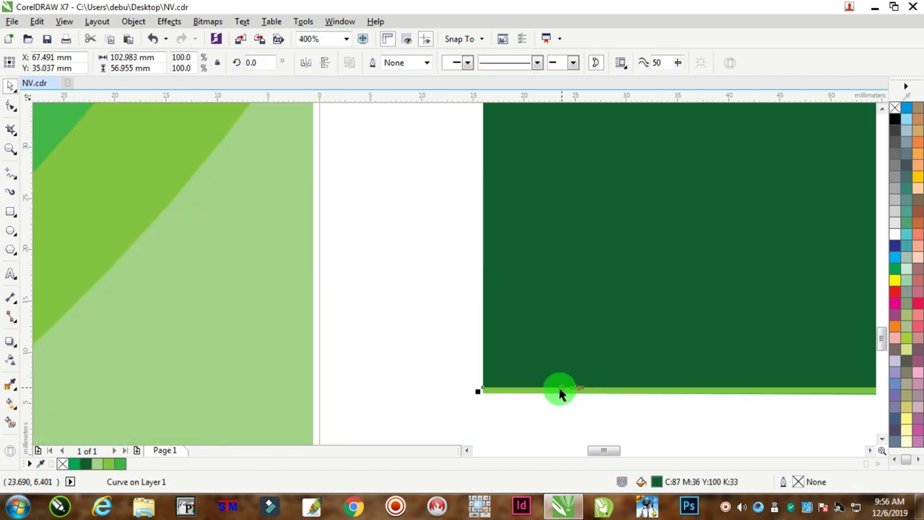
pyautogui.press('Escape')
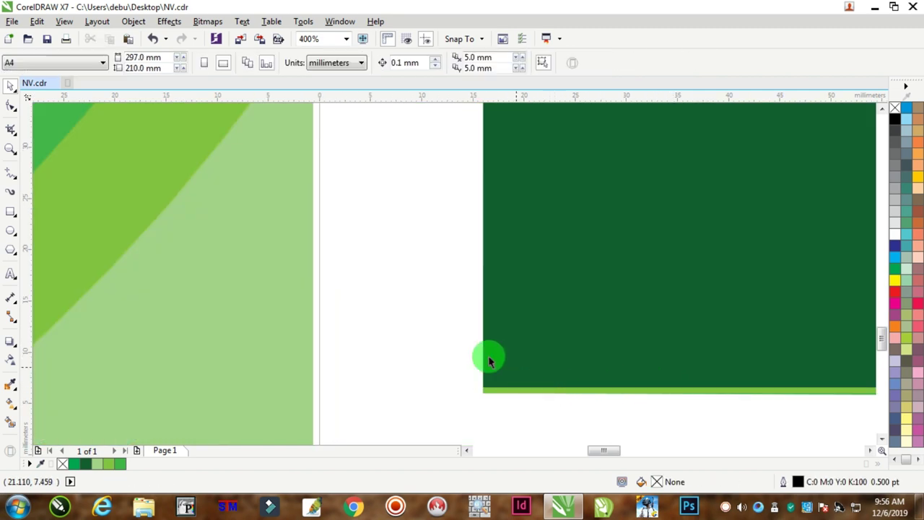
pyautogui.click(570, 310)
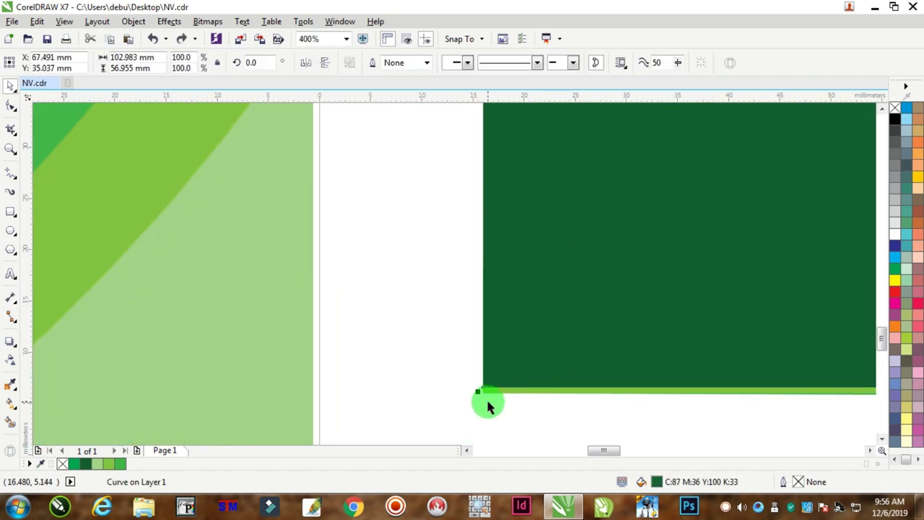
pyautogui.scroll(2, 487, 406)
pyautogui.keyDown('shift'); pyautogui.click(477, 363); pyautogui.keyUp('shift')
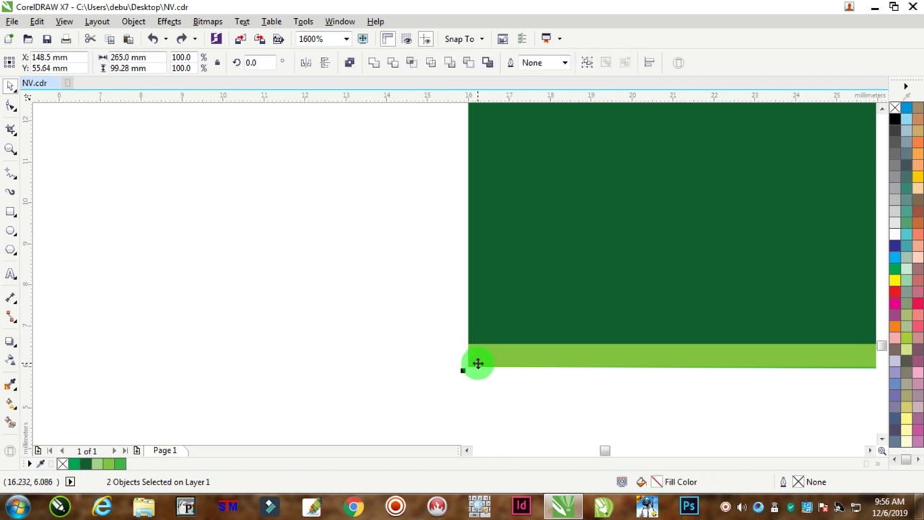
pyautogui.hotkey('ctrl', 'pagedown')
pyautogui.click(354, 334)
pyautogui.scroll(-4, 479, 334)
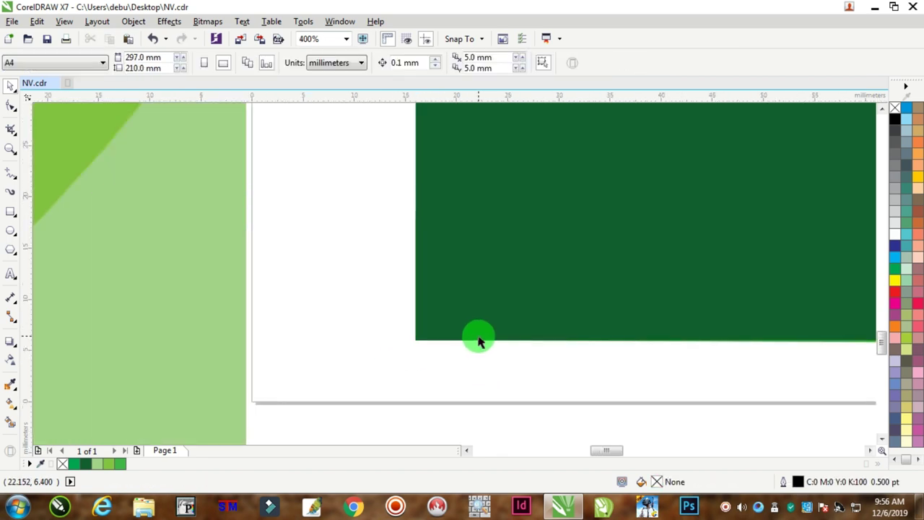
# Step: Select all the green curve shapes on the page and align their bottom edges to one common line
pyautogui.scroll(2, 731, 348)
pyautogui.hscroll(-2, 744, 338)
pyautogui.scroll(-2, 837, 405)
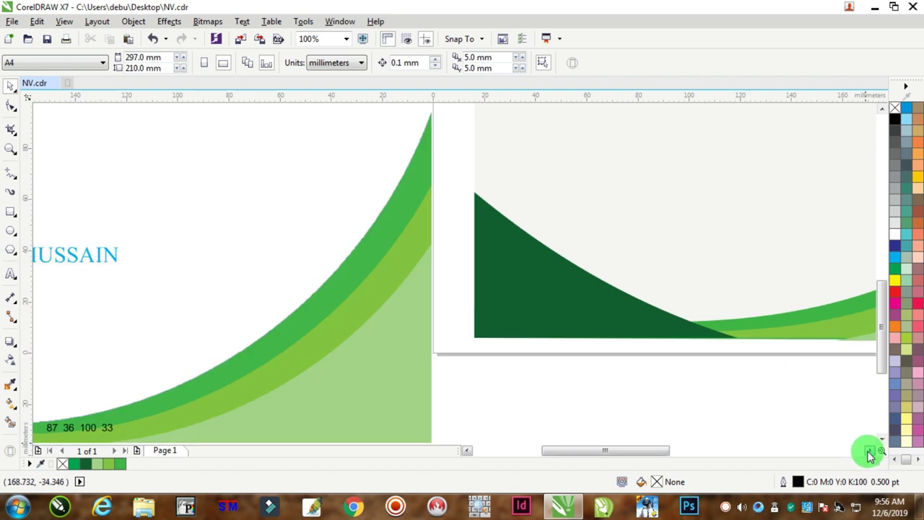
pyautogui.hscroll(3, 876, 452)
pyautogui.scroll(2, 680, 367)
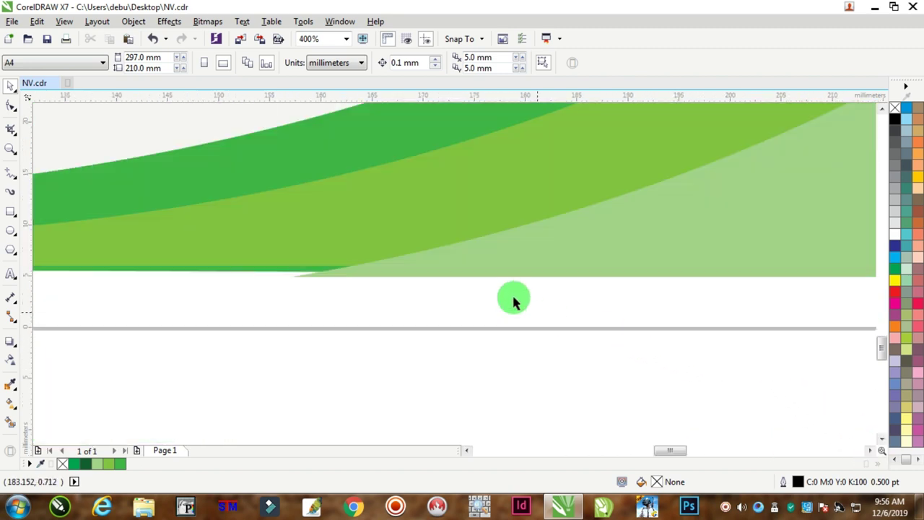
pyautogui.click(340, 219)
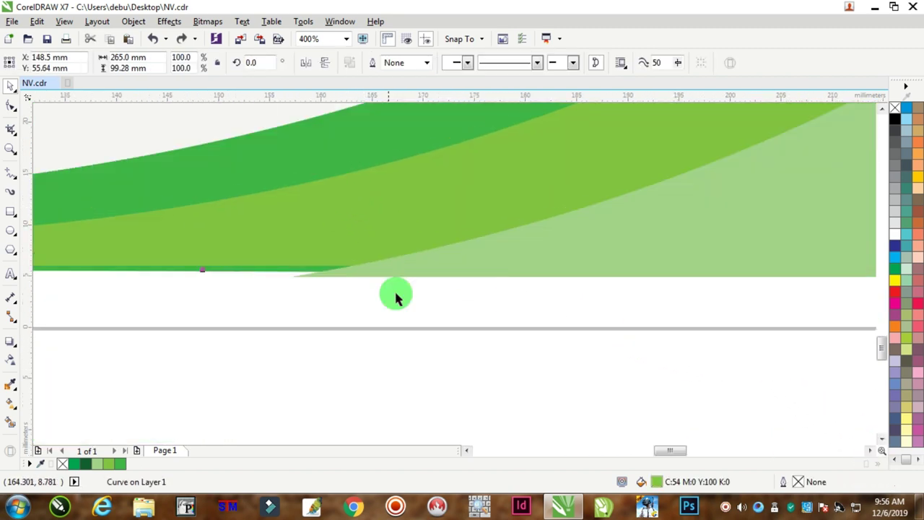
pyautogui.scroll(-2, 396, 297)
pyautogui.scroll(-2, 435, 274)
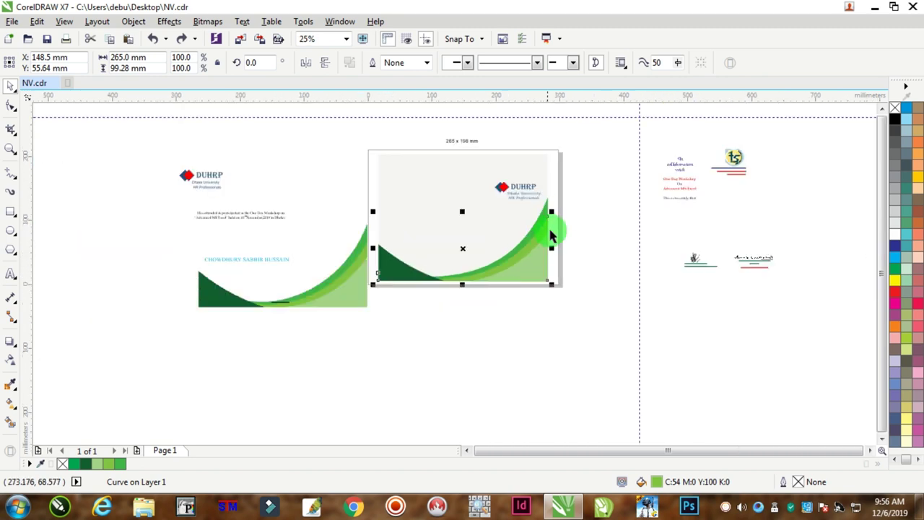
pyautogui.moveTo(581, 194); pyautogui.dragTo(504, 252)
pyautogui.moveTo(370, 306); pyautogui.dragTo(370, 306)
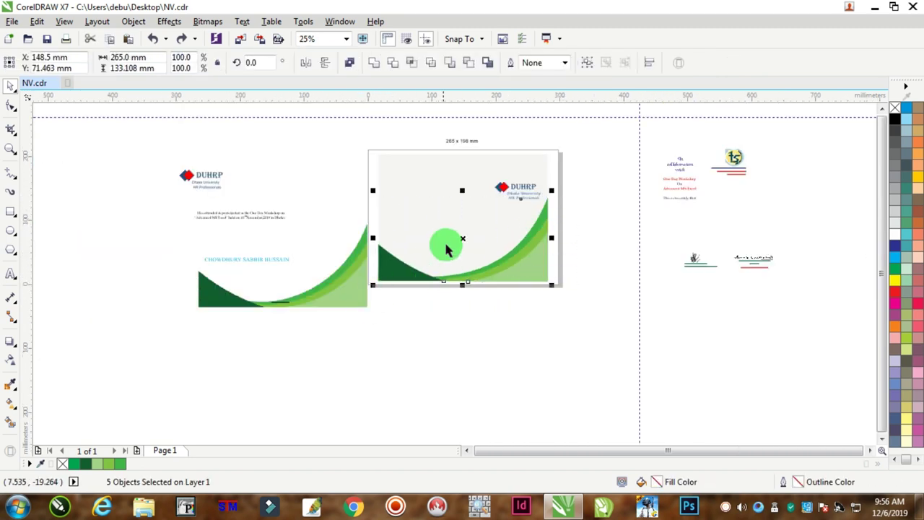
pyautogui.scroll(1, 446, 249)
pyautogui.scroll(2, 513, 324)
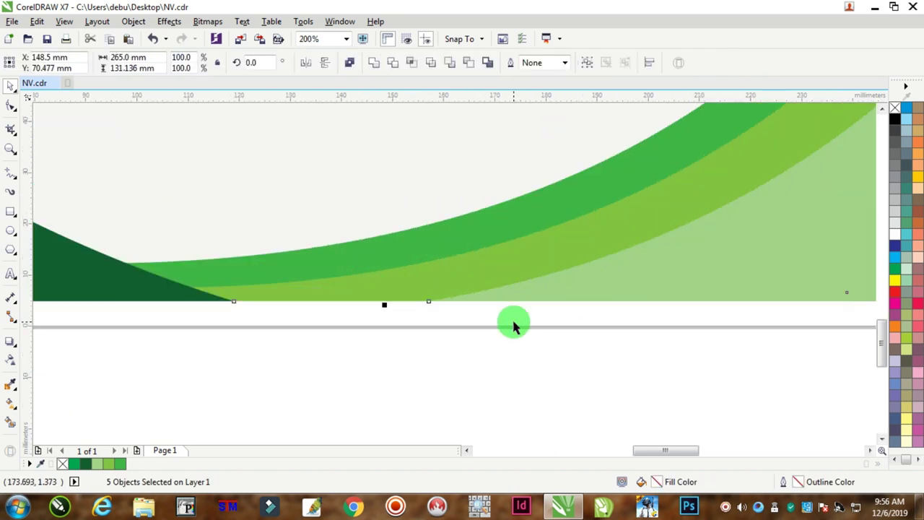
pyautogui.click(505, 351)
# Step: Examine the bottom and right-hand edges of the green curves up close for gaps or misalignment
pyautogui.scroll(2, 450, 303)
pyautogui.scroll(-2, 450, 303)
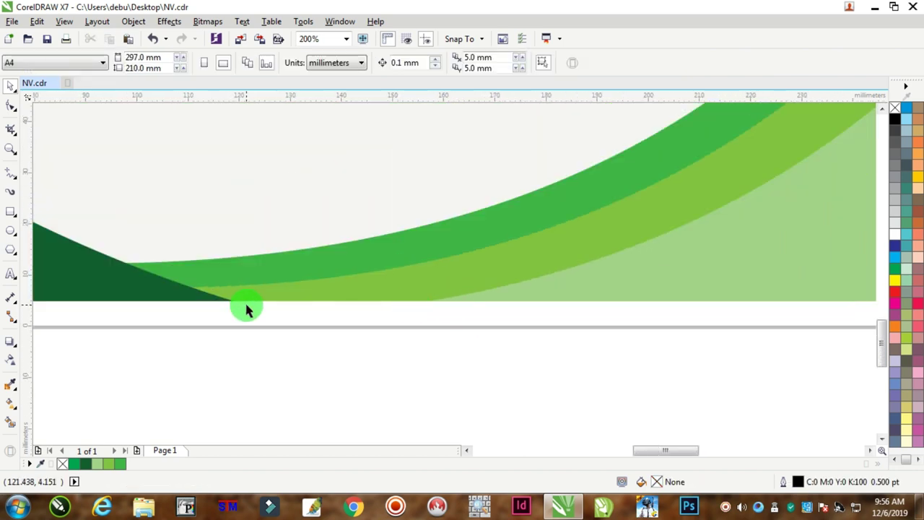
pyautogui.scroll(2, 207, 304)
pyautogui.scroll(-3, 229, 302)
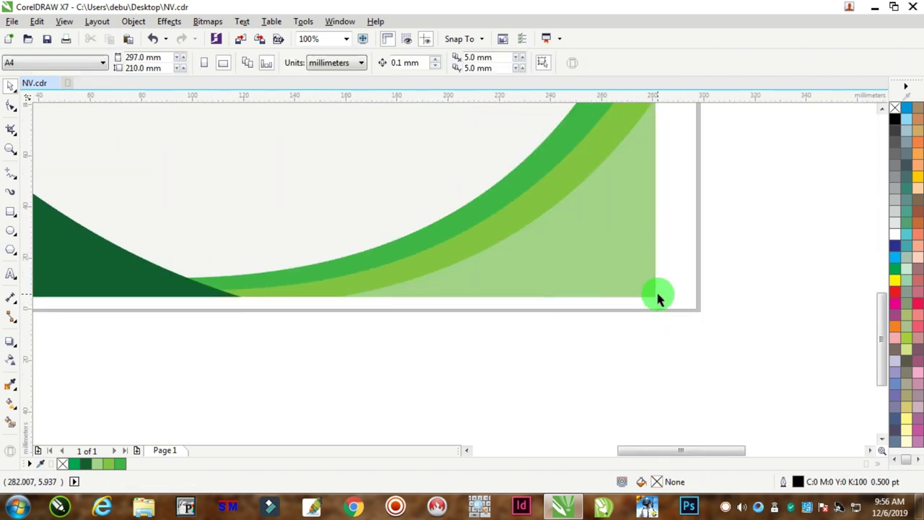
pyautogui.scroll(2, 658, 299)
pyautogui.scroll(-4, 650, 282)
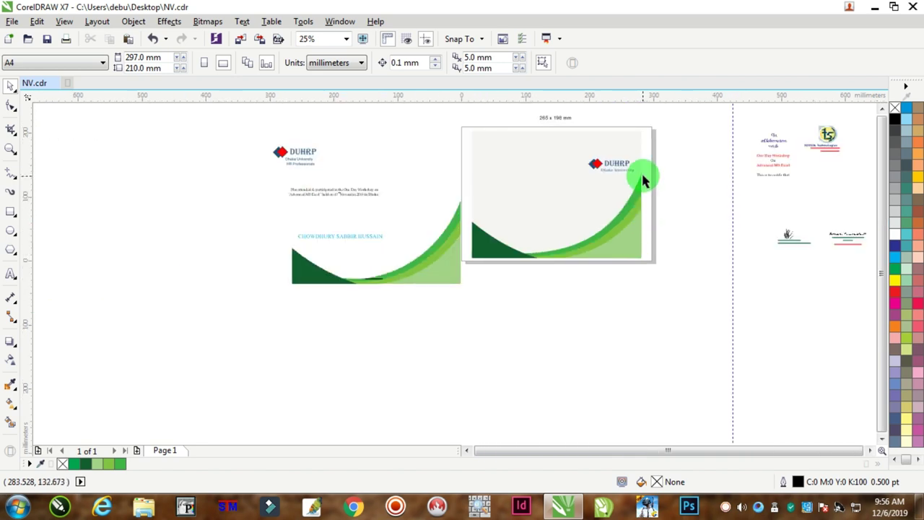
pyautogui.scroll(3, 643, 188)
pyautogui.scroll(2, 635, 190)
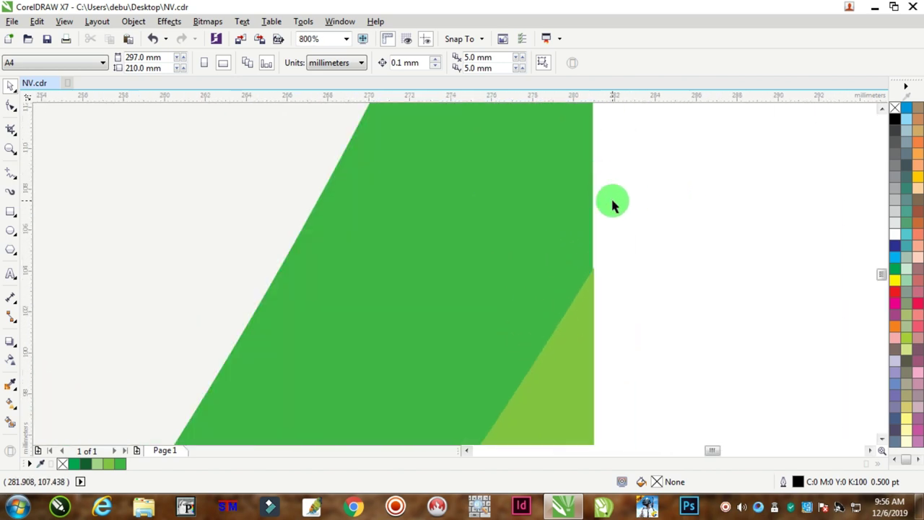
# Step: Examine up close the right-hand edges where the bright green, yellow-green and light green curves end on the page
pyautogui.scroll(3, 586, 263)
pyautogui.scroll(-8, 583, 270)
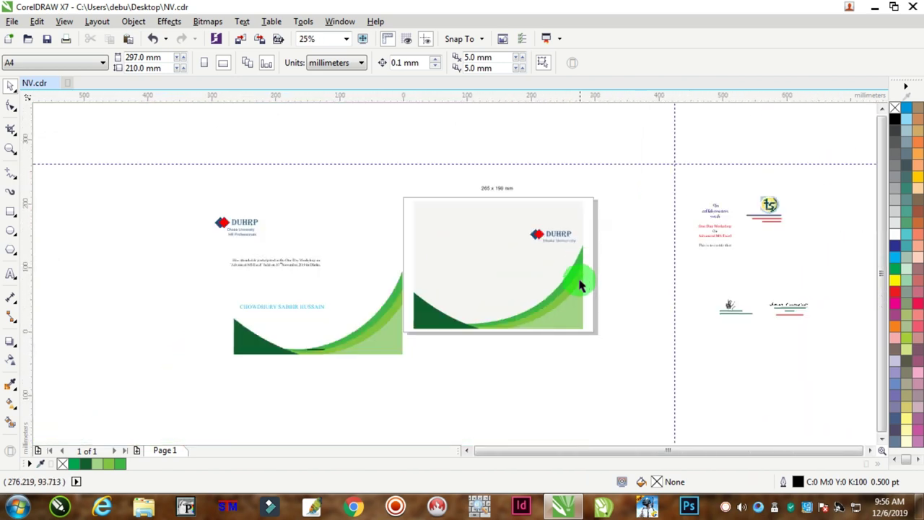
pyautogui.scroll(2, 575, 287)
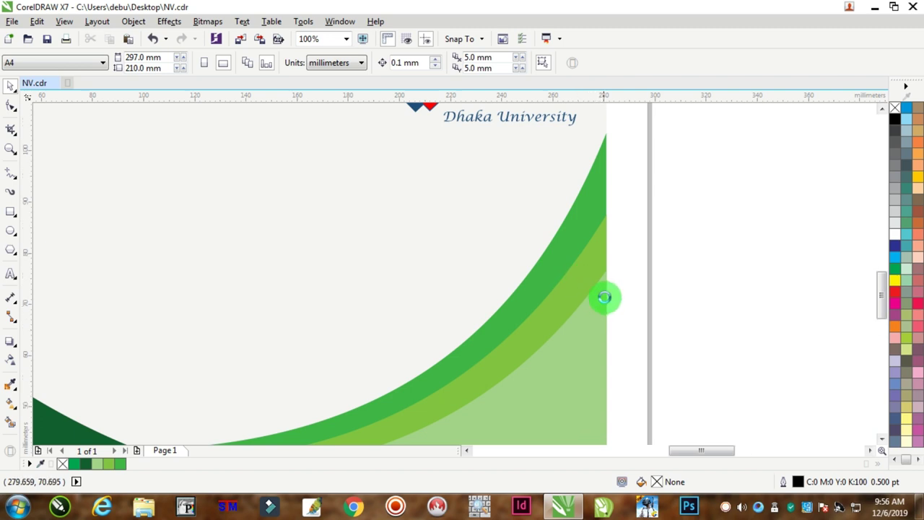
pyautogui.scroll(3, 605, 295)
pyautogui.scroll(-2, 621, 181)
pyautogui.scroll(4, 629, 146)
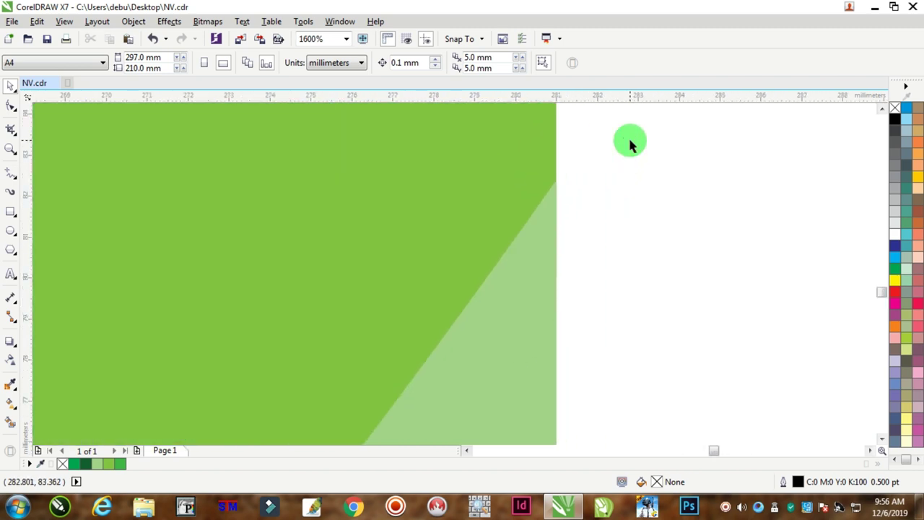
pyautogui.scroll(2, 545, 168)
pyautogui.scroll(-7, 660, 252)
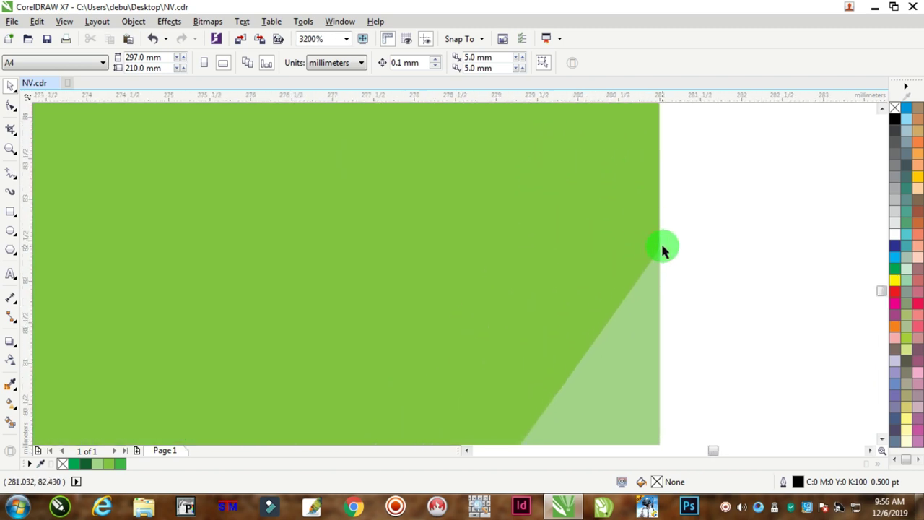
# Step: Select the light green, yellow-green and bright green curves on the page and align their right edges
pyautogui.click(633, 305)
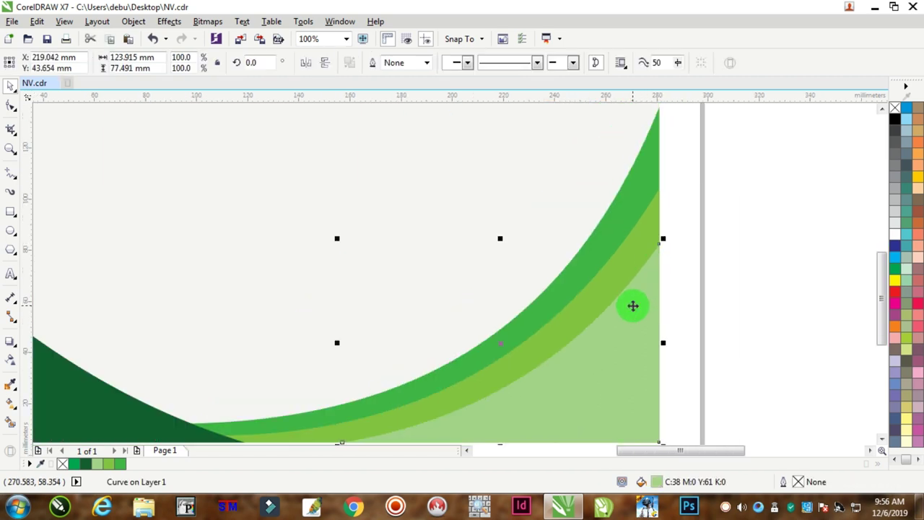
pyautogui.keyDown('shift'); pyautogui.click(629, 254); pyautogui.keyUp('shift')
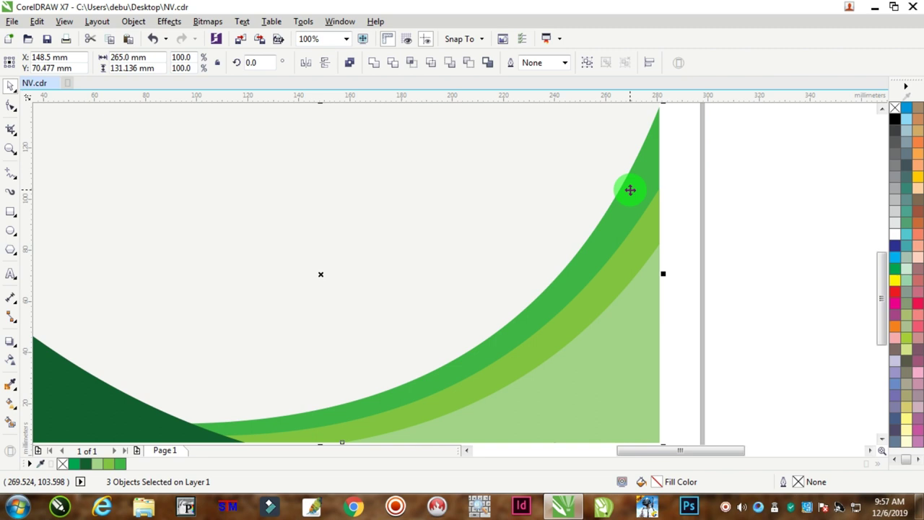
pyautogui.scroll(2, 660, 256)
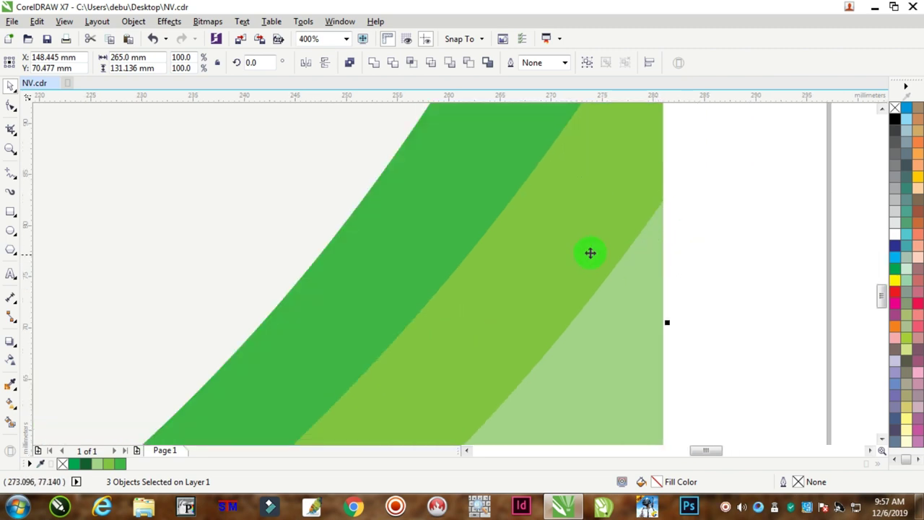
pyautogui.scroll(-2, 600, 244)
pyautogui.scroll(-3, 605, 234)
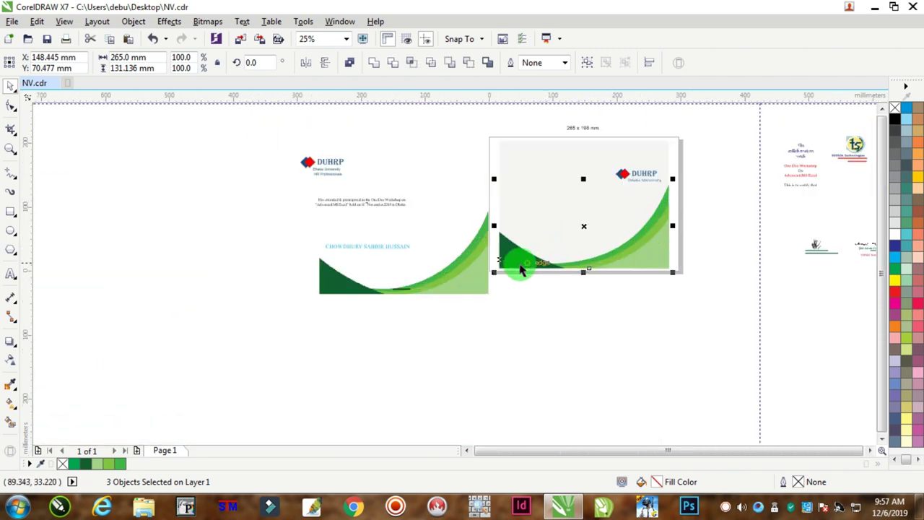
pyautogui.scroll(3, 515, 265)
pyautogui.scroll(2, 428, 212)
pyautogui.scroll(-6, 450, 198)
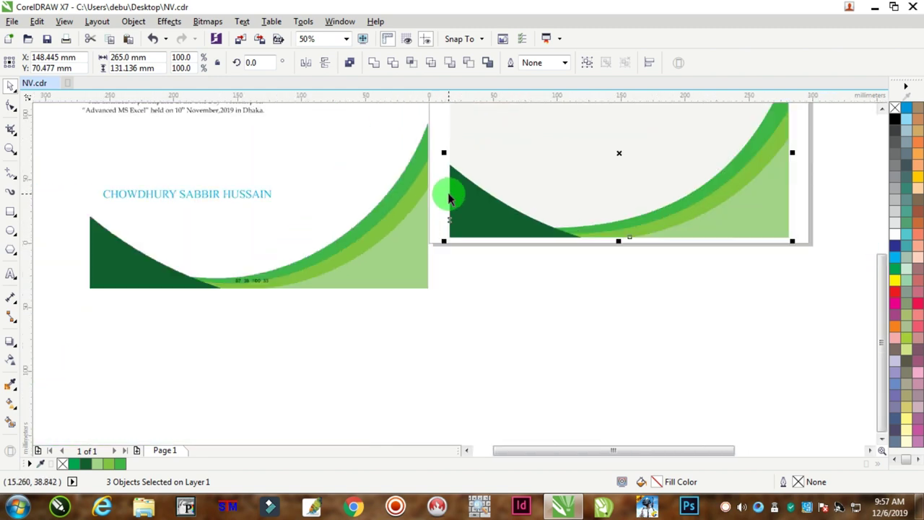
pyautogui.click(497, 279)
pyautogui.scroll(3, 449, 159)
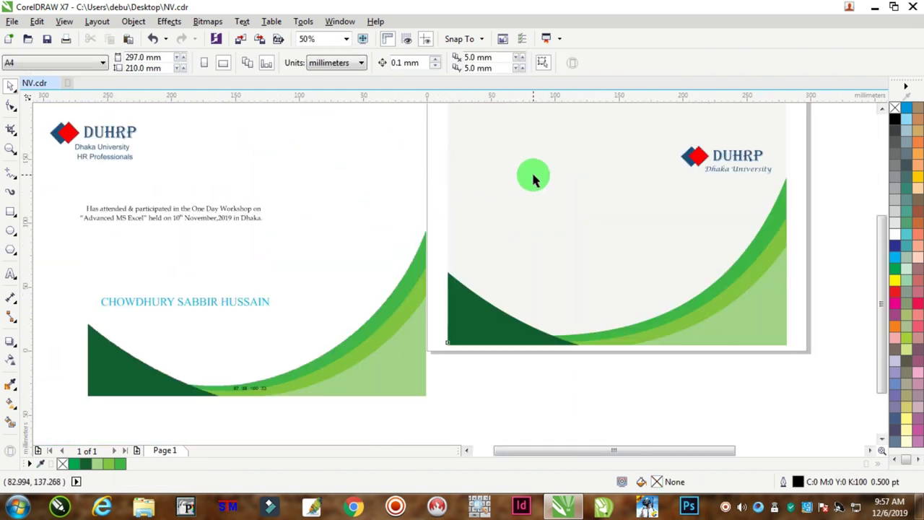
# Step: Fill the certificate's background shape with cyan (C:100 M:0 Y:0 K:0) for contrast, keeping it in its original position
pyautogui.moveTo(532, 180); pyautogui.dragTo(419, 139)
pyautogui.hotkey('ctrl', 'z')
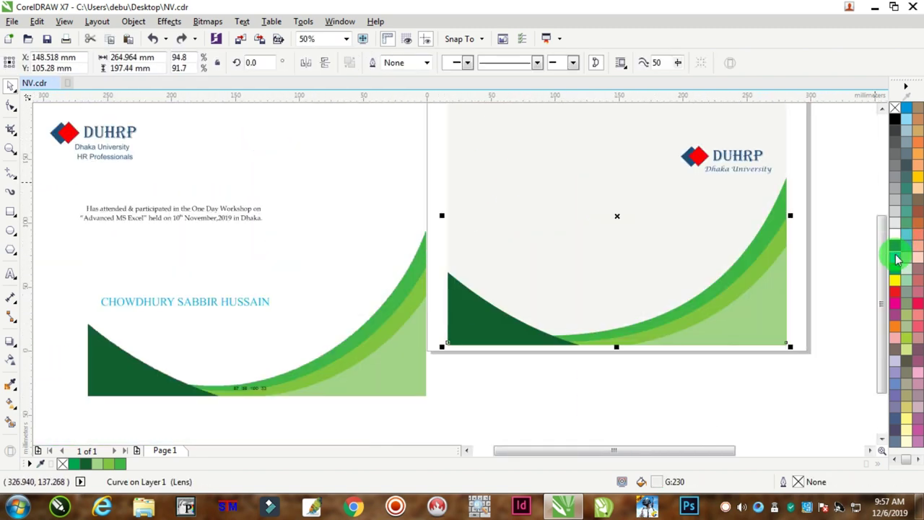
pyautogui.click(893, 253)
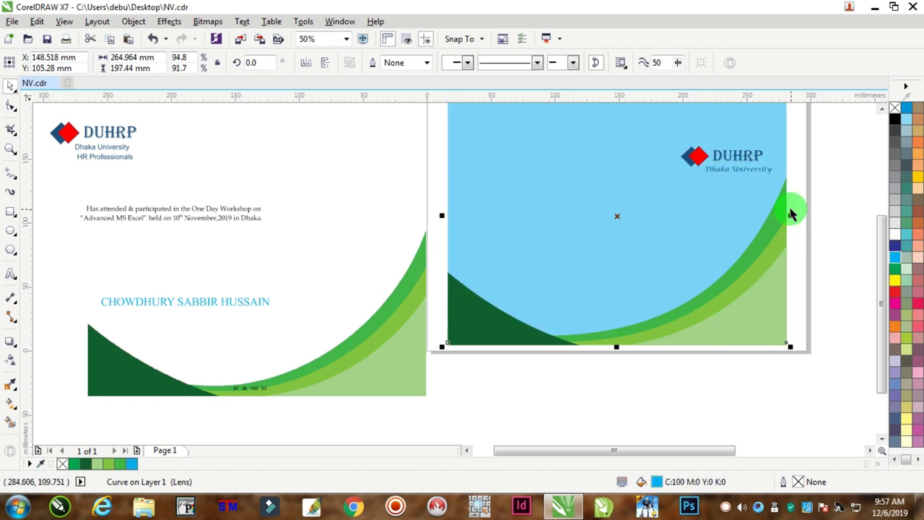
# Step: Examine the left and right edges of the green curves against the cyan background for slivers or overhang
pyautogui.scroll(5, 794, 211)
pyautogui.click(754, 314)
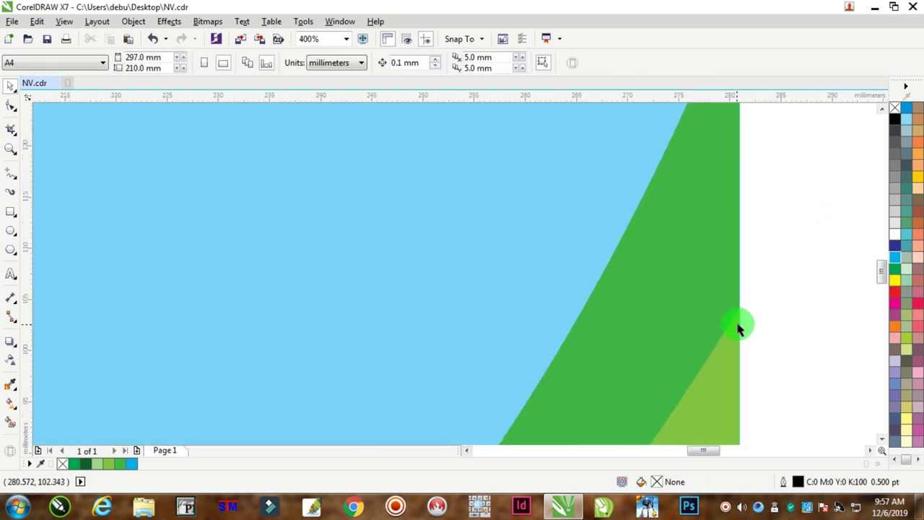
pyautogui.scroll(5, 753, 329)
pyautogui.scroll(-4, 757, 263)
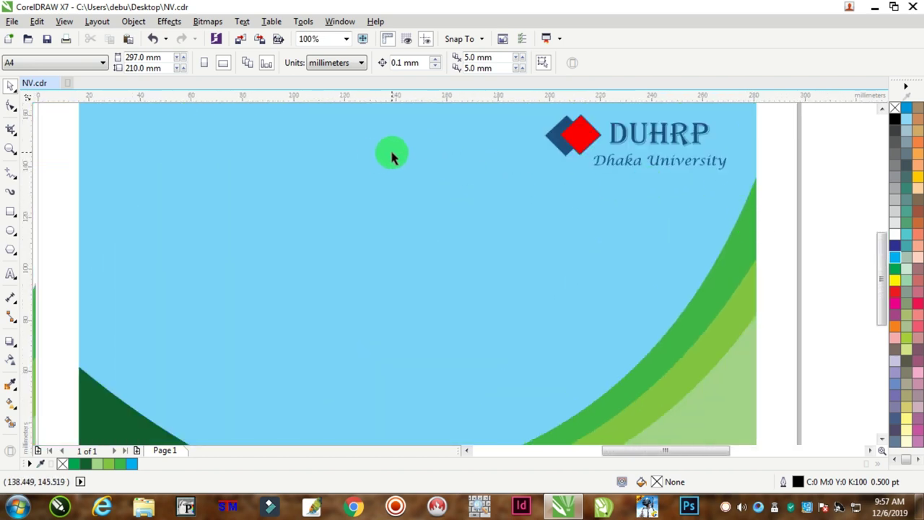
pyautogui.click(392, 154)
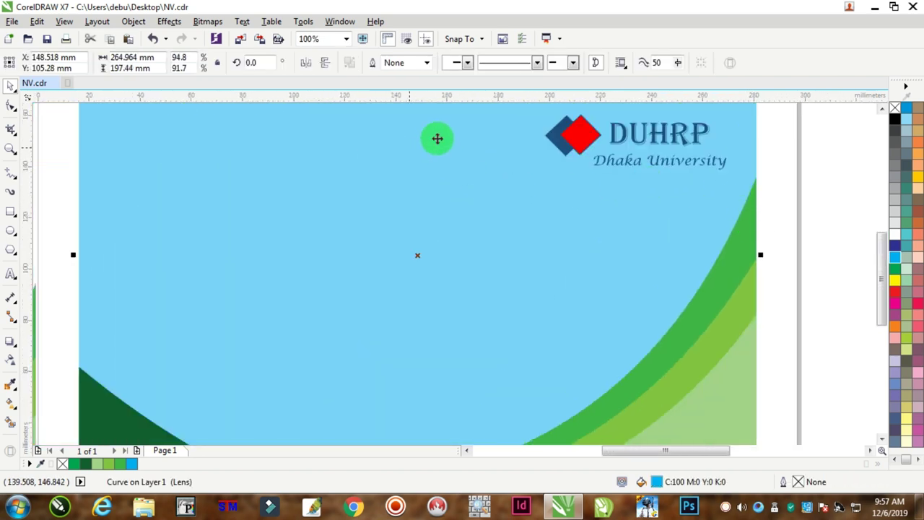
pyautogui.scroll(3, 760, 297)
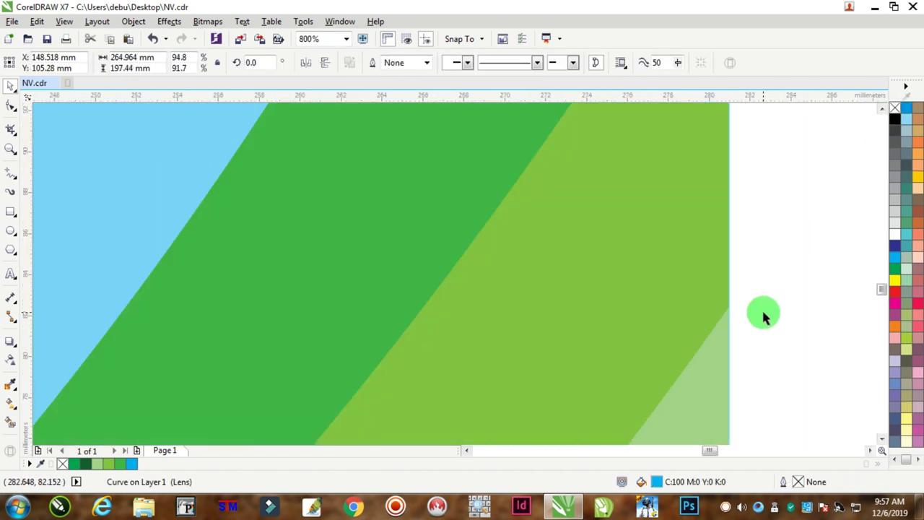
pyautogui.scroll(-2, 790, 305)
pyautogui.scroll(-2, 553, 350)
pyautogui.scroll(2, 450, 359)
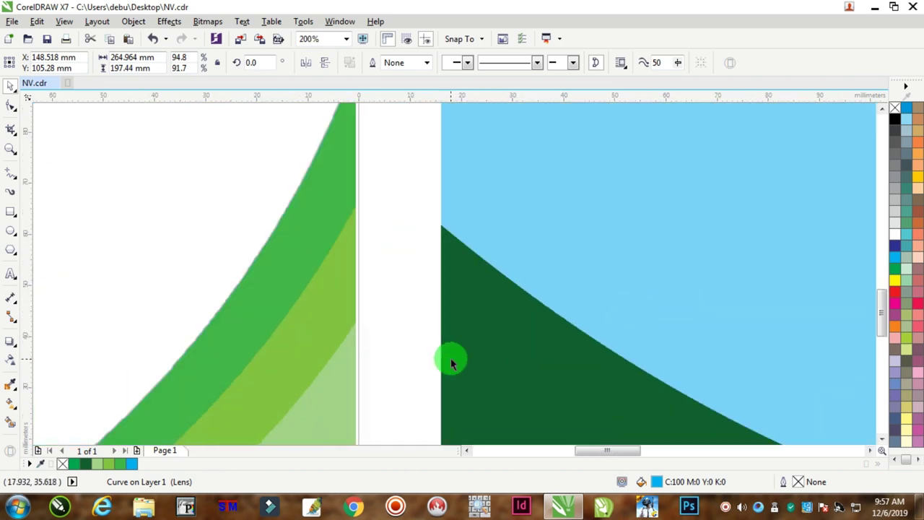
pyautogui.scroll(-2, 462, 348)
pyautogui.scroll(-2, 515, 334)
pyautogui.scroll(3, 516, 334)
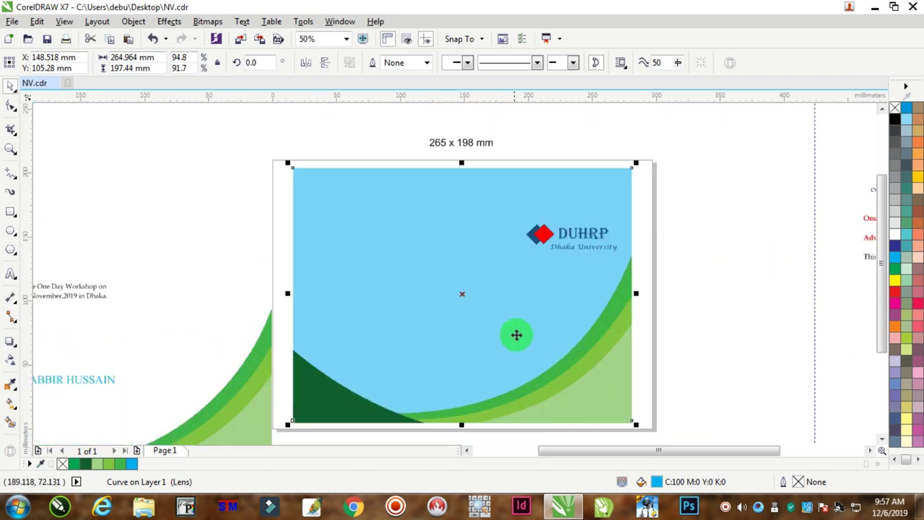
# Step: Fill the certificate's background shape with 10% black and deselect it
pyautogui.click(895, 215)
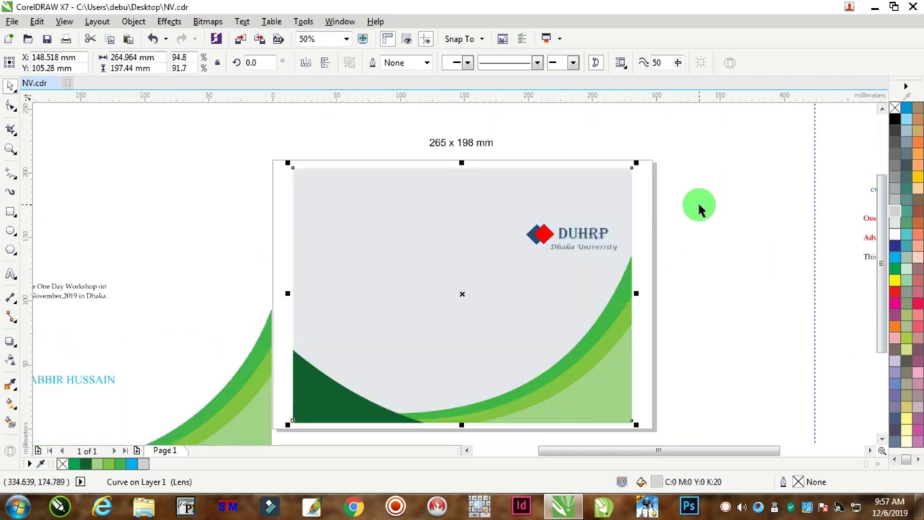
pyautogui.click(896, 224)
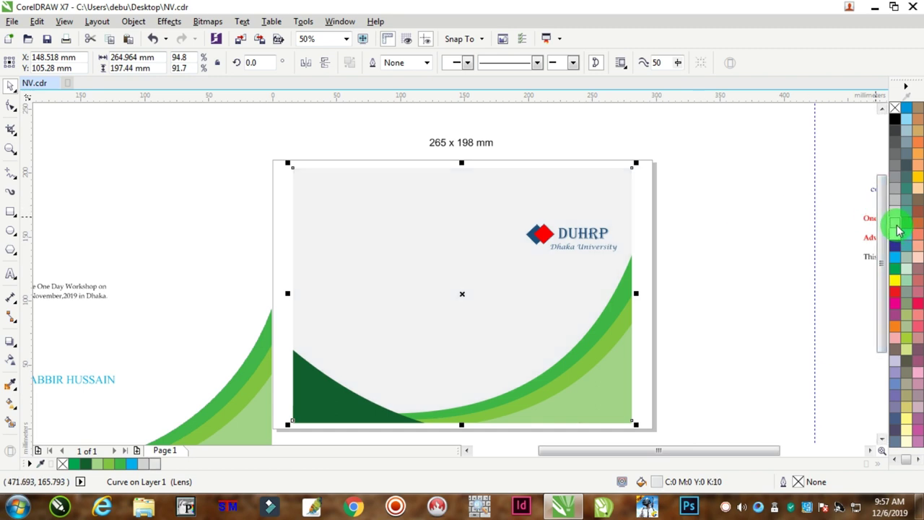
pyautogui.click(751, 191)
# Step: Check the green curves' right-hand edges against the light grey background
pyautogui.scroll(-4, 668, 246)
pyautogui.scroll(2, 668, 246)
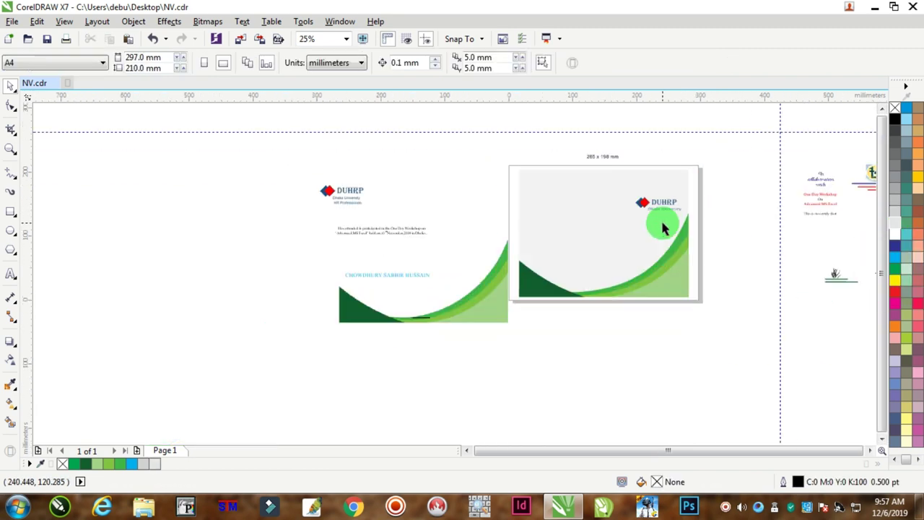
pyautogui.scroll(6, 697, 260)
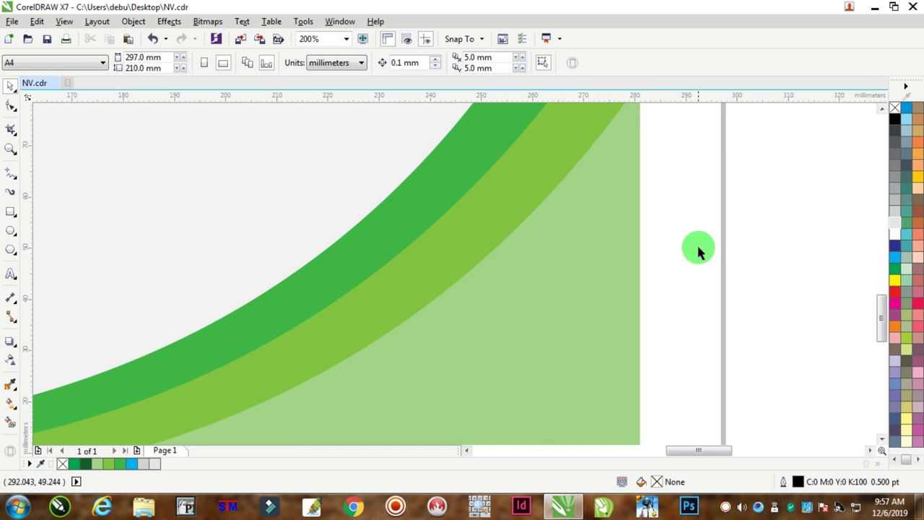
pyautogui.scroll(-4, 698, 251)
pyautogui.scroll(4, 686, 199)
pyautogui.scroll(-6, 689, 188)
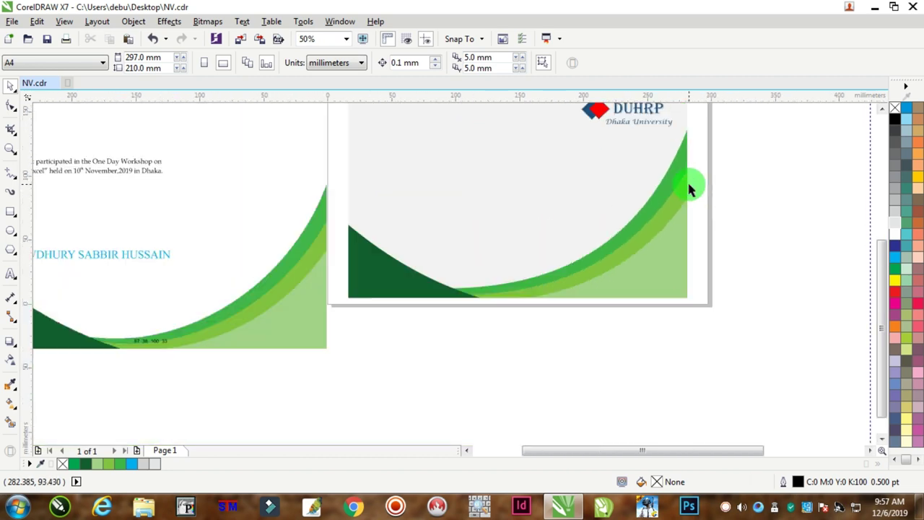
pyautogui.scroll(2, 729, 174)
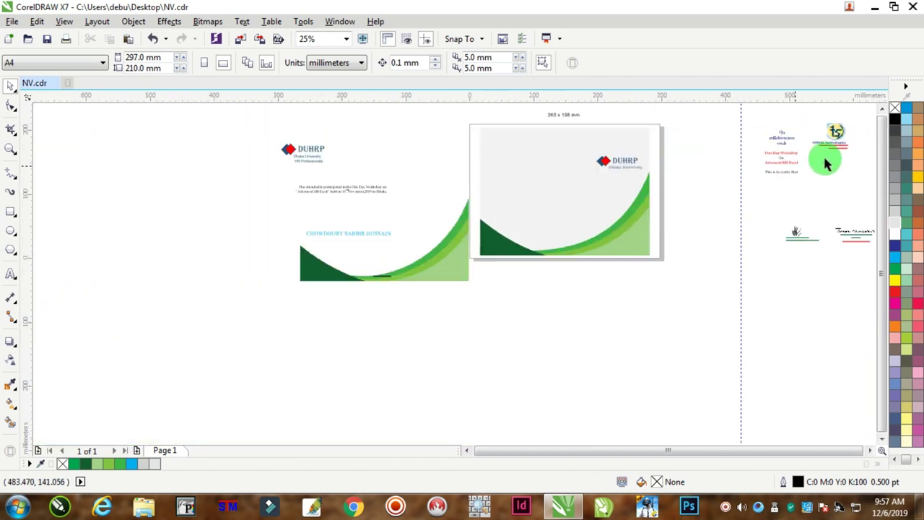
# Step: Move the workshop heading text group from beside the page to the certificate's upper centre, at about X 145, Y 158 mm
pyautogui.scroll(-2, 833, 152)
pyautogui.scroll(2, 810, 140)
pyautogui.moveTo(783, 130); pyautogui.dragTo(832, 200)
pyautogui.moveTo(810, 154); pyautogui.dragTo(593, 153)
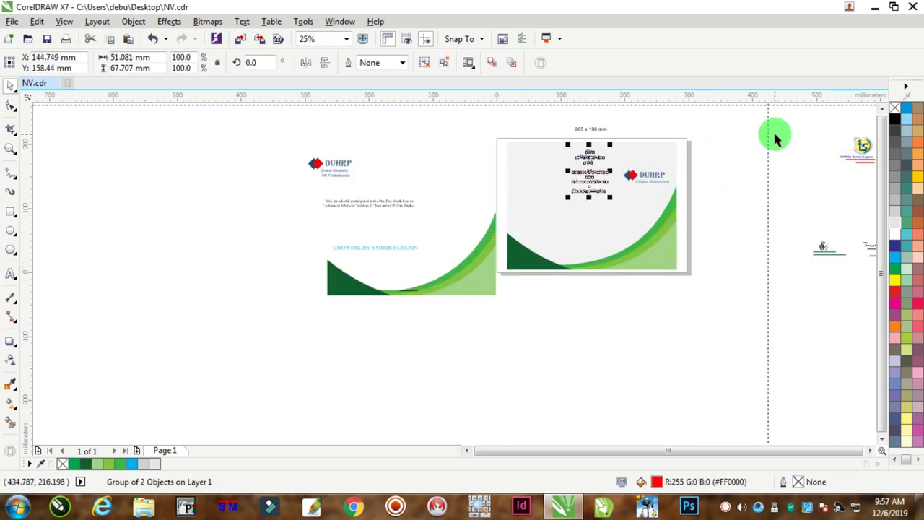
# Step: Move the DUHRP Dhaka University logo to the certificate's upper-left corner, at about X 47, Y 180 mm
pyautogui.scroll(-2, 794, 135)
pyautogui.click(814, 130)
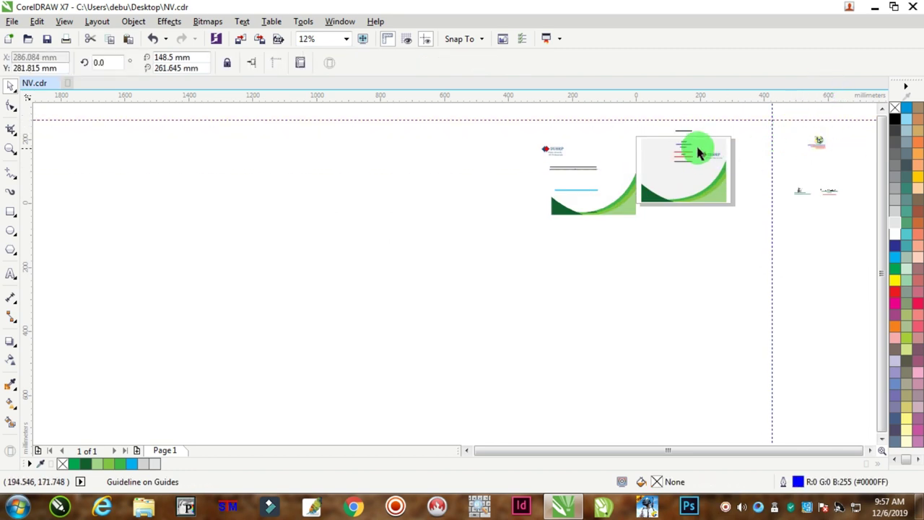
pyautogui.scroll(2, 697, 149)
pyautogui.moveTo(711, 177); pyautogui.dragTo(598, 149)
# Step: Move the TOTSOL Technologies logo and address group into the certificate's upper-right corner, at about X 242, Y 172 mm
pyautogui.scroll(-2, 650, 154)
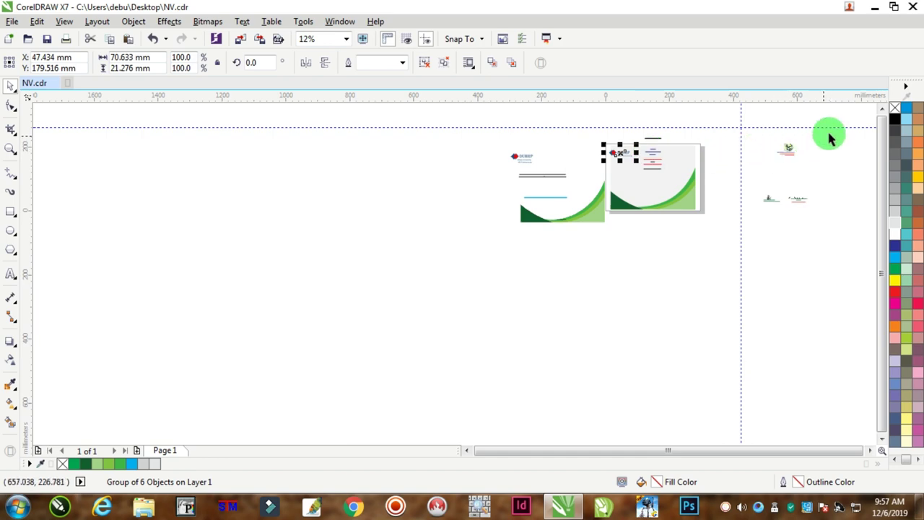
pyautogui.moveTo(827, 137); pyautogui.dragTo(677, 154)
pyautogui.scroll(6, 677, 155)
pyautogui.scroll(-3, 395, 169)
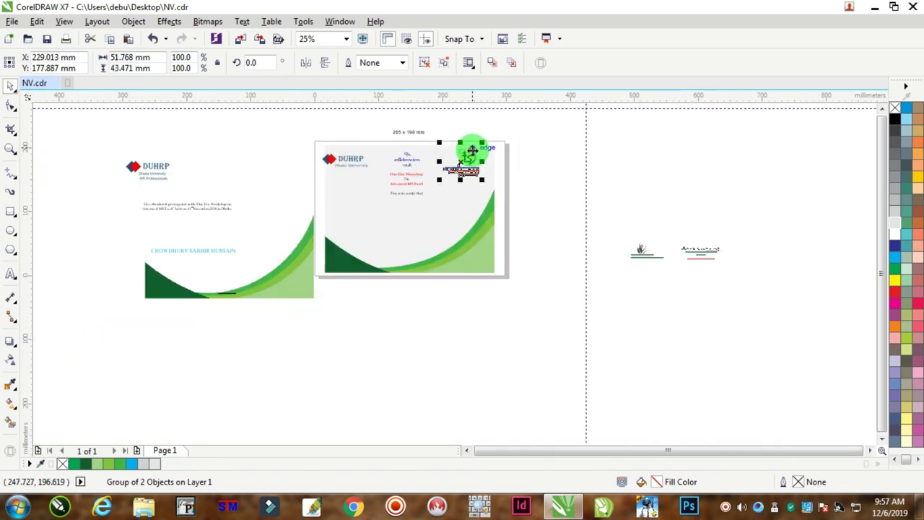
pyautogui.scroll(3, 469, 149)
pyautogui.moveTo(503, 145); pyautogui.dragTo(536, 160)
pyautogui.scroll(-2, 536, 160)
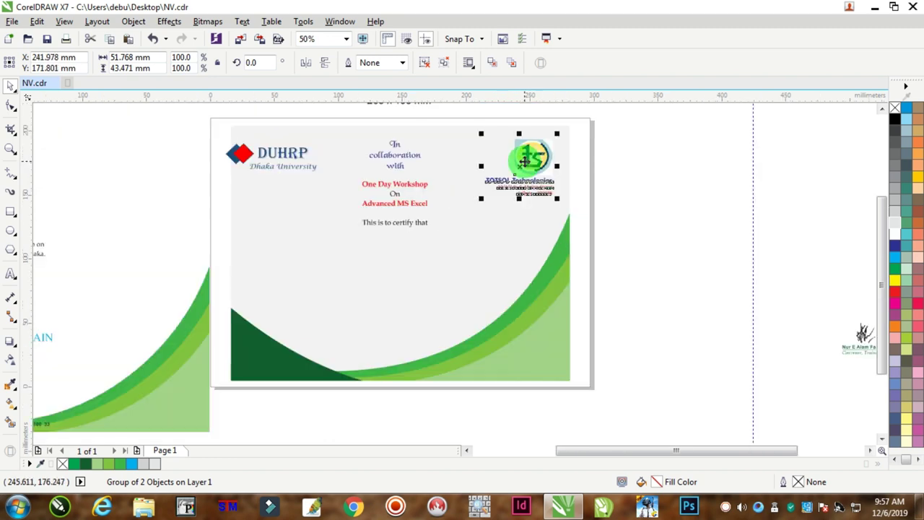
# Step: Shift the DUHRP logo slightly inward and align its top edge with that of the TOTSOL Technologies logo
pyautogui.moveTo(181, 124); pyautogui.dragTo(332, 150)
pyautogui.scroll(1, 300, 151)
pyautogui.moveTo(223, 148); pyautogui.dragTo(229, 153)
pyautogui.keyDown('shift'); pyautogui.click(759, 163); pyautogui.keyUp('shift')
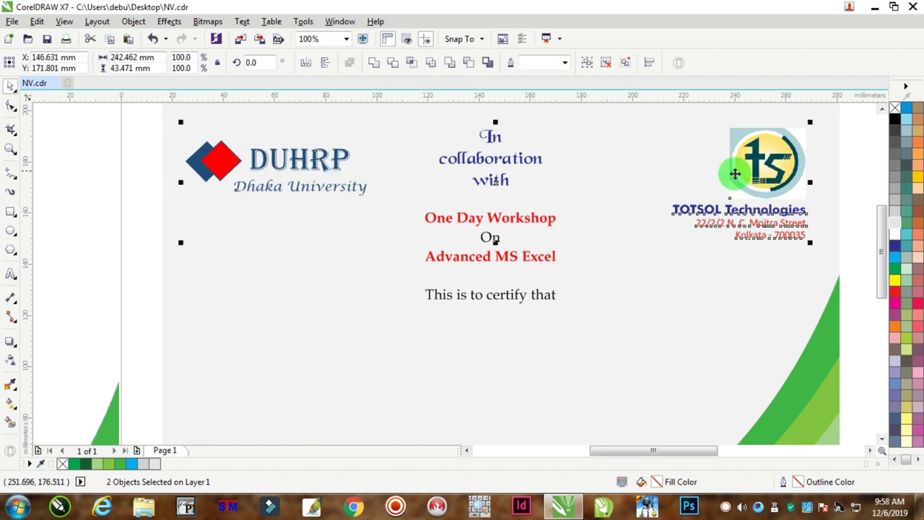
pyautogui.scroll(-1, 681, 185)
pyautogui.click(777, 155)
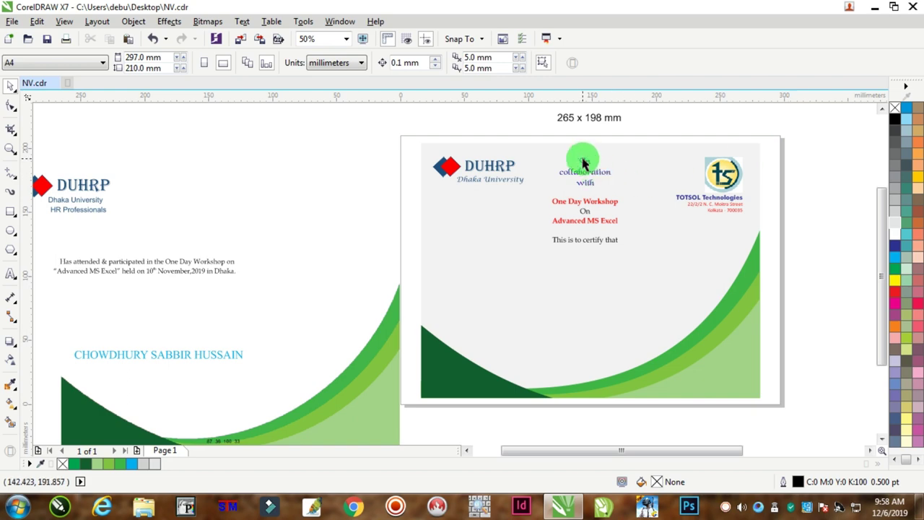
# Step: Nudge the central workshop heading text group 0.2 mm to the right
pyautogui.moveTo(655, 145); pyautogui.dragTo(530, 264)
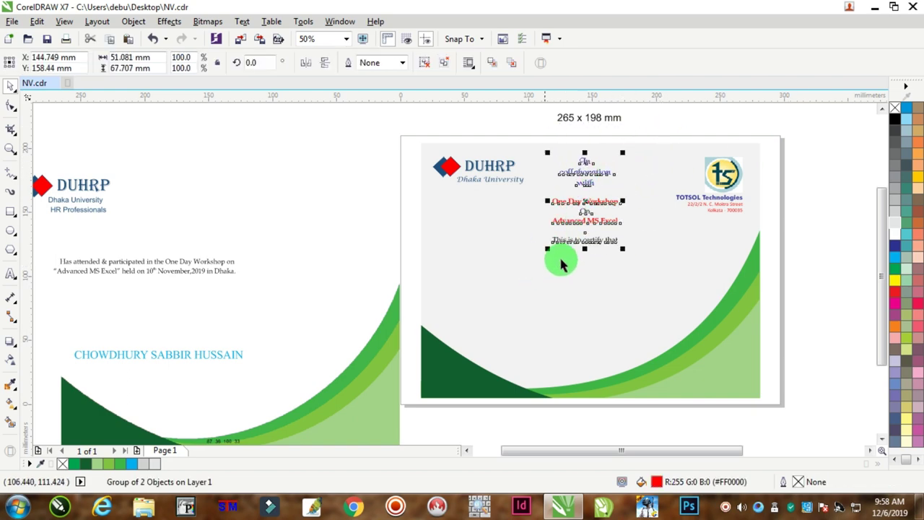
pyautogui.scroll(-2, 718, 250)
pyautogui.scroll(2, 748, 281)
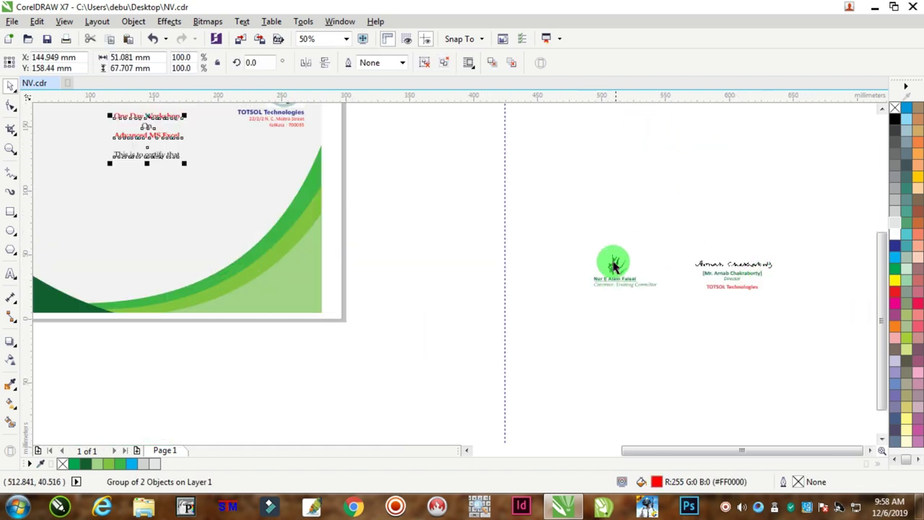
# Step: Move the group with both signature blocks onto the lower part of the certificate, at about X 128, Y 51 mm
pyautogui.moveTo(562, 221); pyautogui.dragTo(803, 324)
pyautogui.scroll(-2, 573, 268)
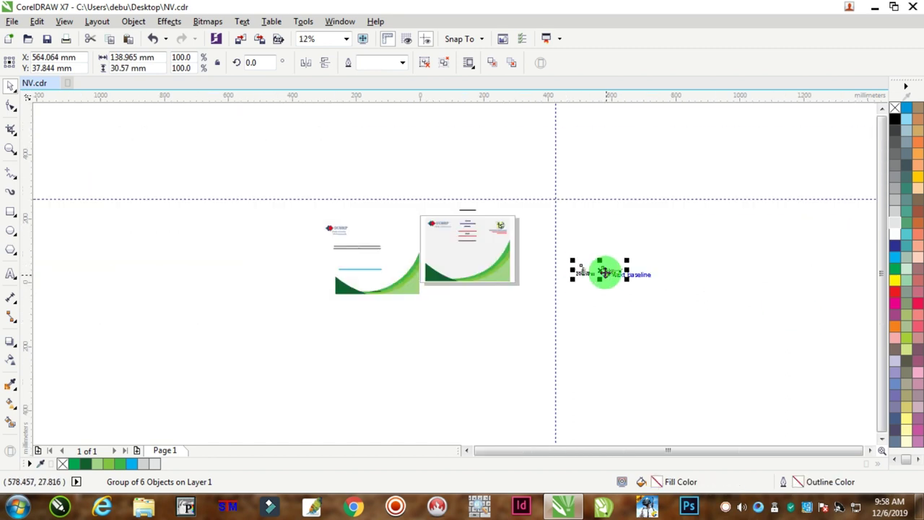
pyautogui.moveTo(602, 270)
pyautogui.mouseDown()
pyautogui.moveTo(468, 259)
pyautogui.moveTo(493, 282)
pyautogui.moveTo(481, 264)
pyautogui.mouseUp()
pyautogui.scroll(2, 467, 259)
pyautogui.scroll(1, 473, 284)
pyautogui.scroll(-2, 592, 262)
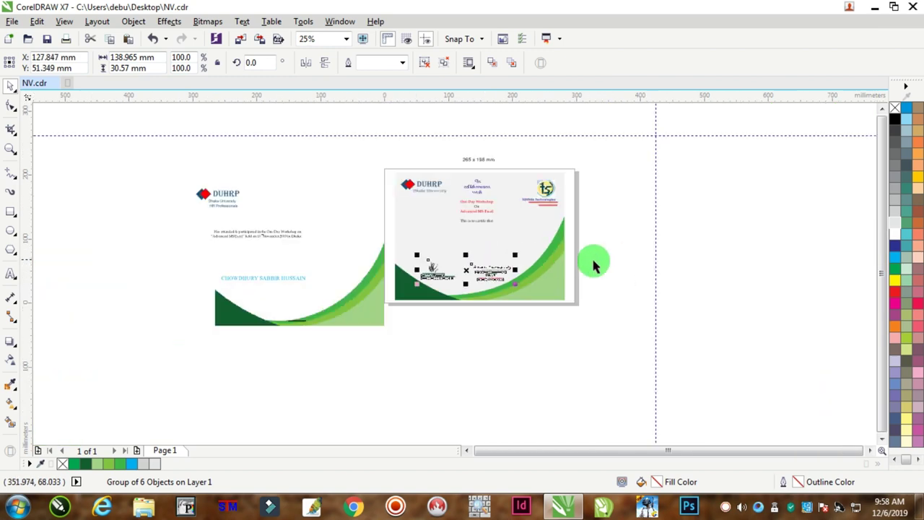
# Step: Move the loose background bitmap clear of the certificate and source texts, to about X -328, Y -97 mm
pyautogui.scroll(1, 290, 235)
pyautogui.moveTo(90, 208); pyautogui.dragTo(365, 270)
pyautogui.scroll(-2, 365, 270)
pyautogui.scroll(2, 396, 259)
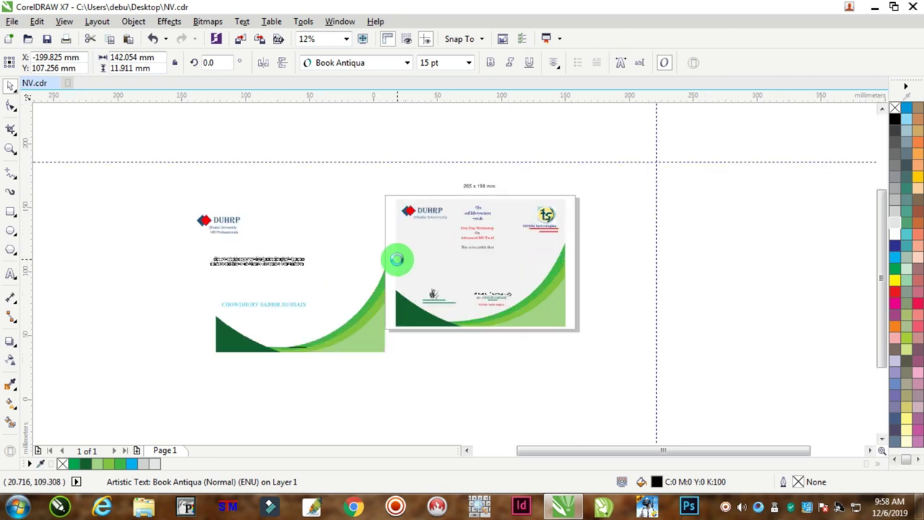
pyautogui.click(540, 282)
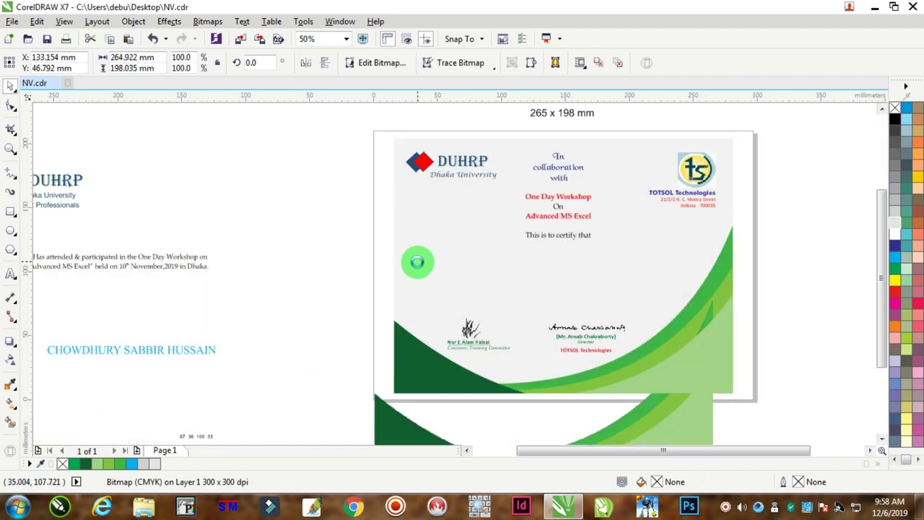
pyautogui.click(223, 217)
pyautogui.scroll(-2, 223, 216)
pyautogui.click(224, 231)
pyautogui.moveTo(182, 264); pyautogui.dragTo(132, 262)
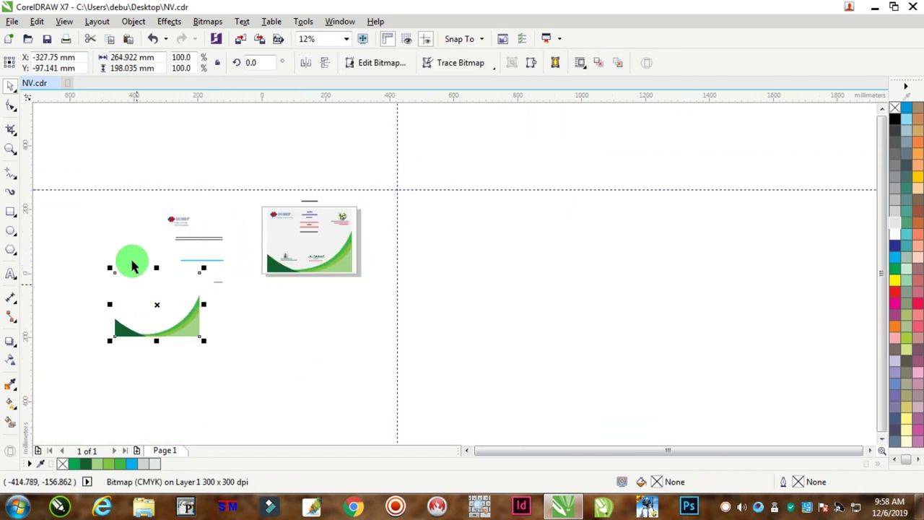
pyautogui.click(203, 258)
# Step: Move the two-line "Has attended & participated" text onto the certificate, just above the signature blocks
pyautogui.scroll(2, 217, 263)
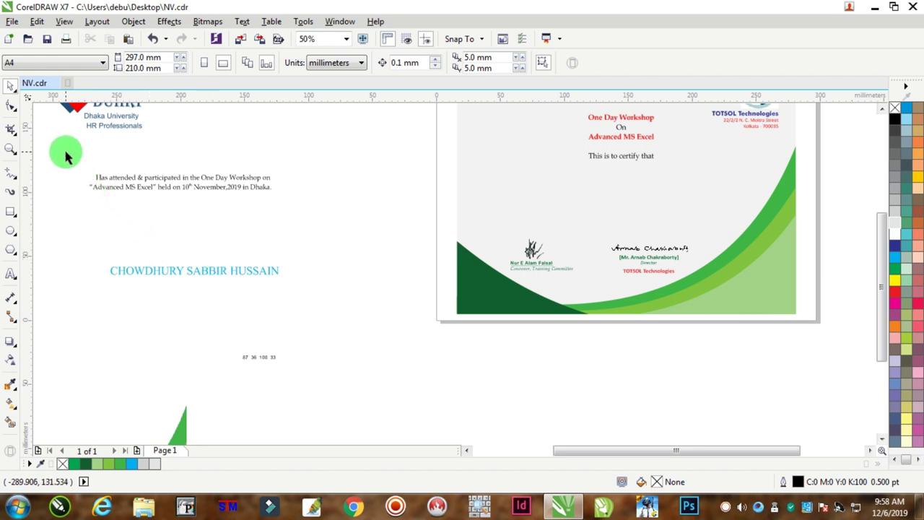
pyautogui.moveTo(66, 154); pyautogui.dragTo(280, 191)
pyautogui.moveTo(225, 177); pyautogui.dragTo(670, 207)
pyautogui.click(530, 371)
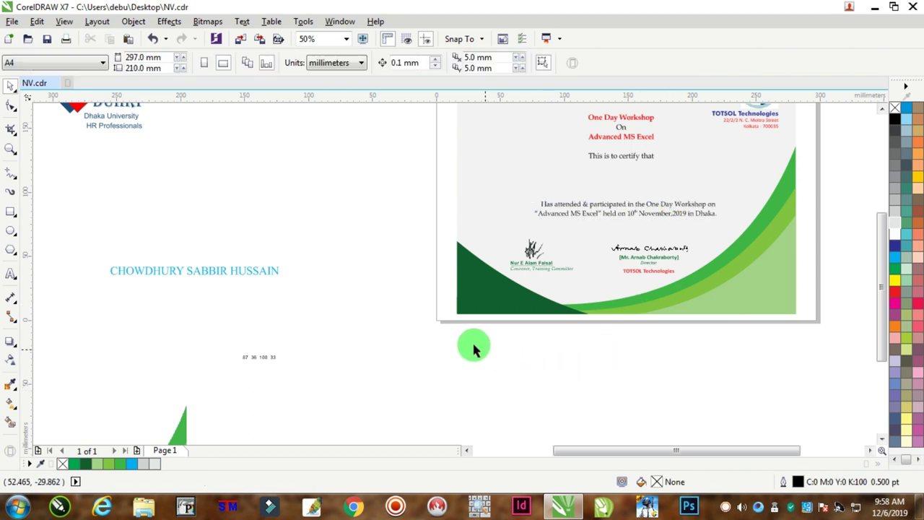
# Step: Place the blue participant name between "This is to certify that" and the attendance text, at about X 151, Y 106 mm
pyautogui.moveTo(232, 274); pyautogui.dragTo(665, 179)
pyautogui.moveTo(396, 190); pyautogui.dragTo(726, 231)
pyautogui.scroll(1, 661, 205)
pyautogui.moveTo(624, 203); pyautogui.dragTo(617, 216)
pyautogui.click(602, 162)
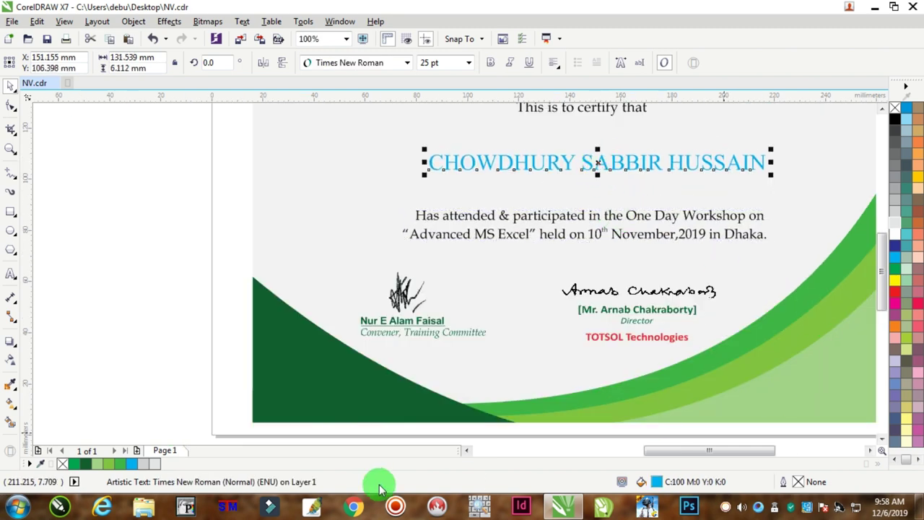
# Step: Draw a straight horizontal line about 141 mm long beneath the participant name, at about X 149, Y 100 mm
pyautogui.click(11, 179)
pyautogui.moveTo(413, 180); pyautogui.dragTo(773, 204)
pyautogui.click(503, 239)
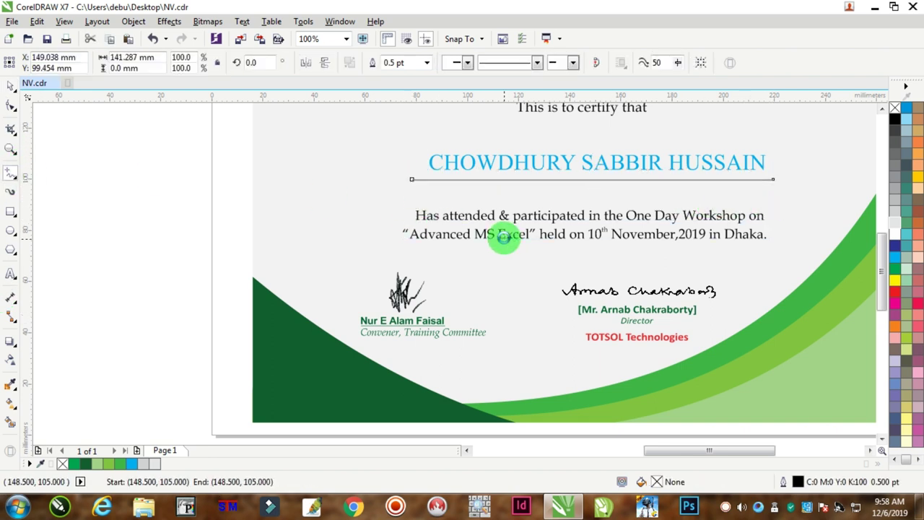
pyautogui.scroll(-2, 503, 240)
pyautogui.scroll(1, 532, 213)
# Step: Center the participant name, its underline and the attendance text on a common vertical axis
pyautogui.click(11, 87)
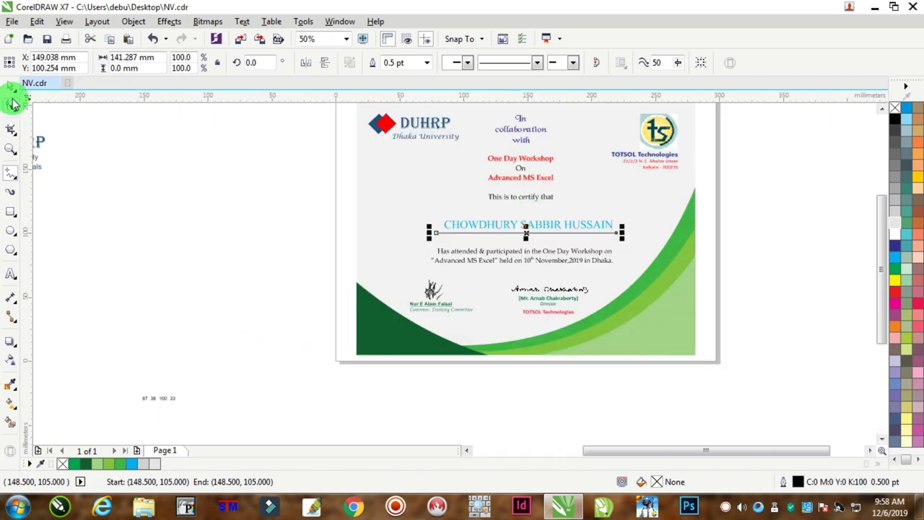
pyautogui.moveTo(303, 192); pyautogui.dragTo(668, 280)
pyautogui.press('c')
pyautogui.press('Escape')
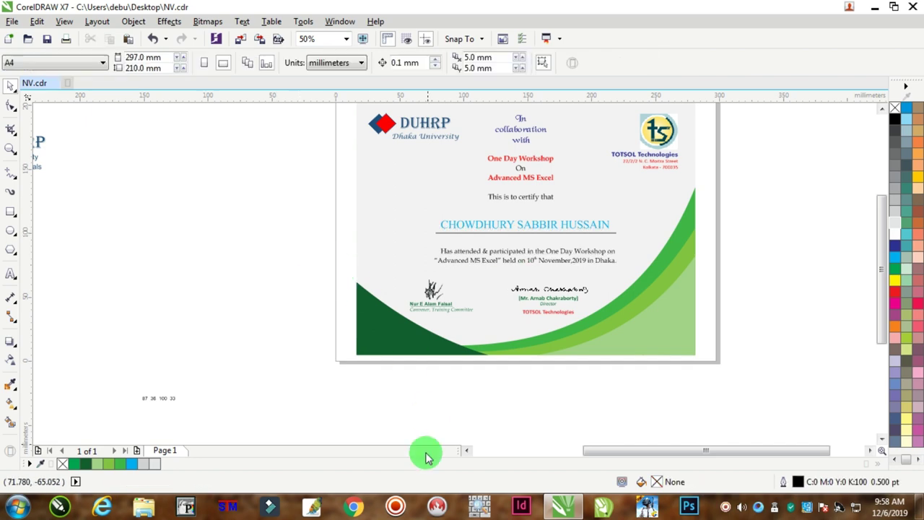
# Step: Review the wording and layout in the Word document "Dhaka Certificate design final" from New folder (2), and close it
pyautogui.click(875, 9)
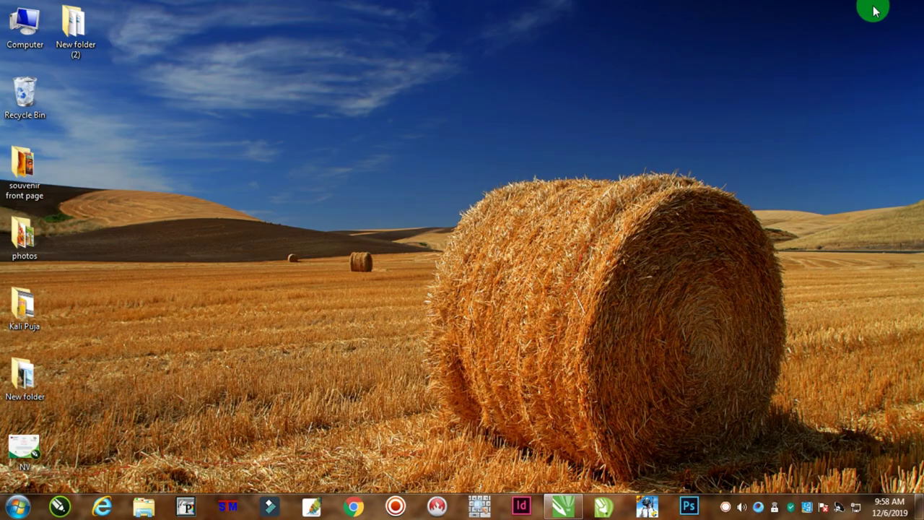
pyautogui.doubleClick(75, 29)
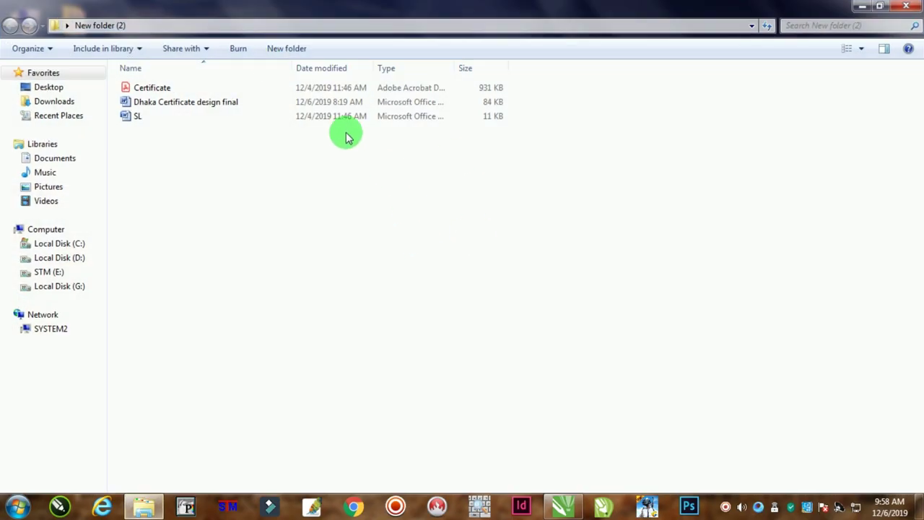
pyautogui.doubleClick(165, 103)
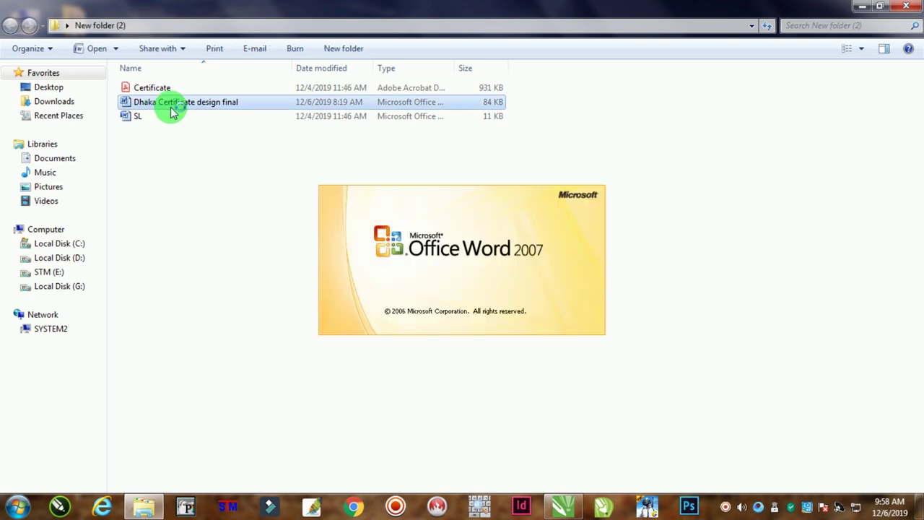
pyautogui.scroll(-4, 446, 305)
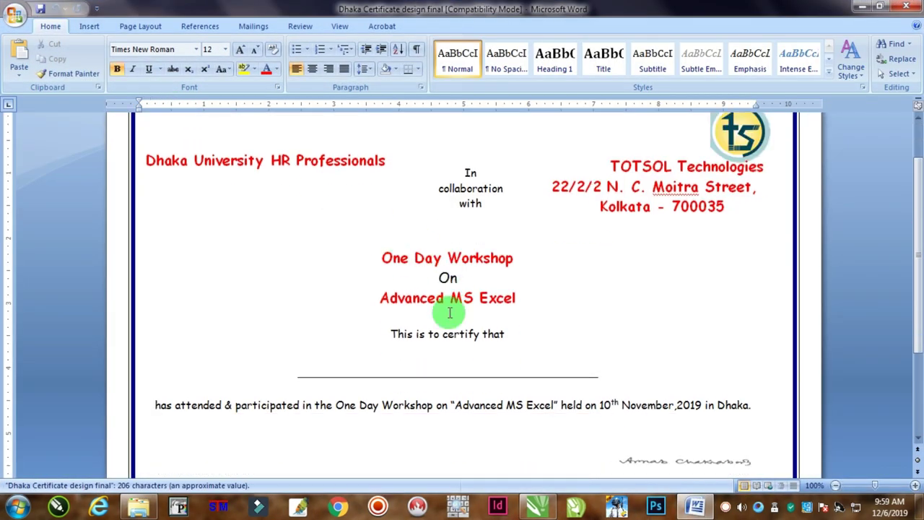
pyautogui.scroll(-2, 498, 332)
pyautogui.scroll(6, 497, 334)
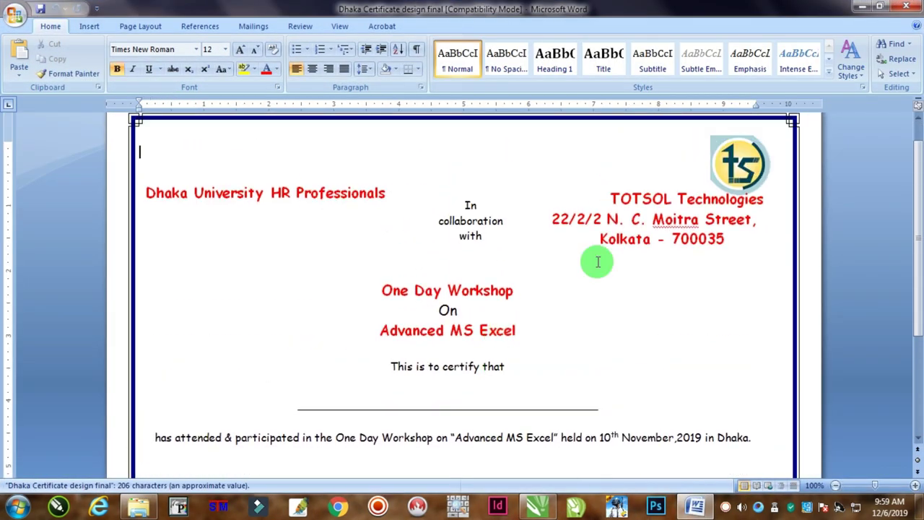
pyautogui.click(906, 6)
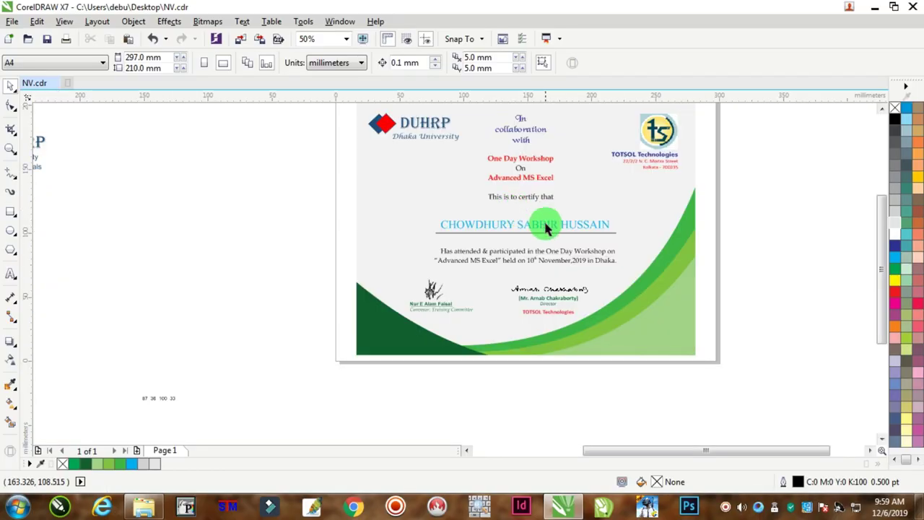